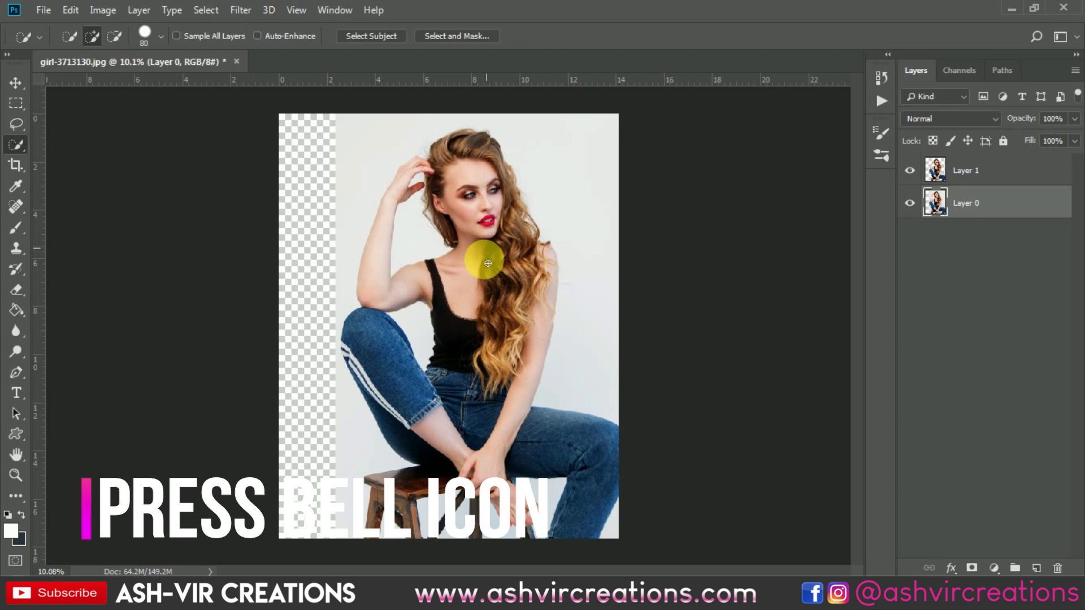
# - Select the woman and the stool on Layer 0 with Quick Selection, and subtract the background strip between her hair and raised arm
pyautogui.moveTo(488, 264)
pyautogui.mouseDown()
pyautogui.moveTo(467, 306)
pyautogui.moveTo(457, 416)
pyautogui.moveTo(433, 421)
pyautogui.moveTo(385, 380)
pyautogui.moveTo(418, 442)
pyautogui.moveTo(598, 446)
pyautogui.moveTo(596, 460)
pyautogui.moveTo(487, 490)
pyautogui.moveTo(482, 511)
pyautogui.moveTo(465, 500)
pyautogui.moveTo(507, 482)
pyautogui.mouseUp()
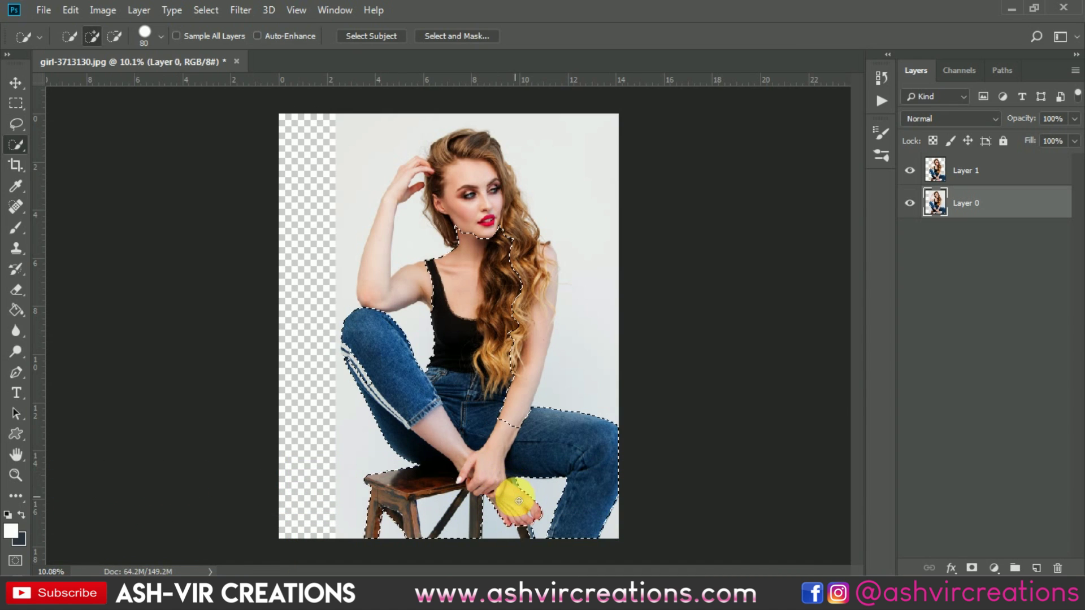
pyautogui.moveTo(531, 538)
pyautogui.mouseDown()
pyautogui.moveTo(475, 231)
pyautogui.moveTo(451, 157)
pyautogui.moveTo(482, 173)
pyautogui.moveTo(541, 277)
pyautogui.moveTo(532, 362)
pyautogui.moveTo(478, 285)
pyautogui.moveTo(550, 275)
pyautogui.moveTo(554, 297)
pyautogui.moveTo(458, 281)
pyautogui.moveTo(414, 294)
pyautogui.moveTo(378, 286)
pyautogui.moveTo(384, 244)
pyautogui.mouseUp()
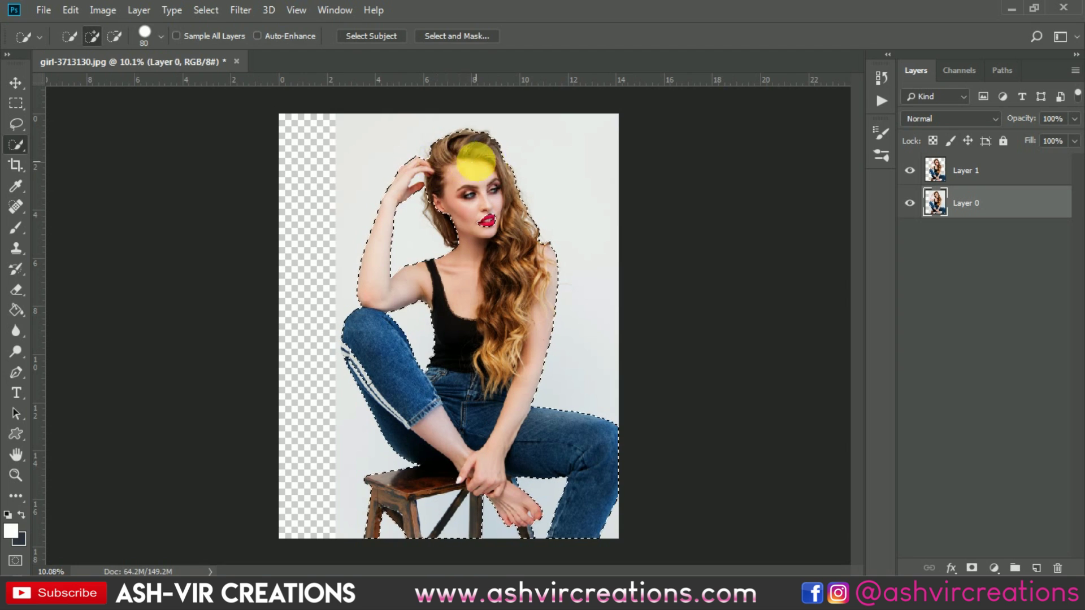
pyautogui.scroll(2, 503, 173)
pyautogui.scroll(1, 503, 173)
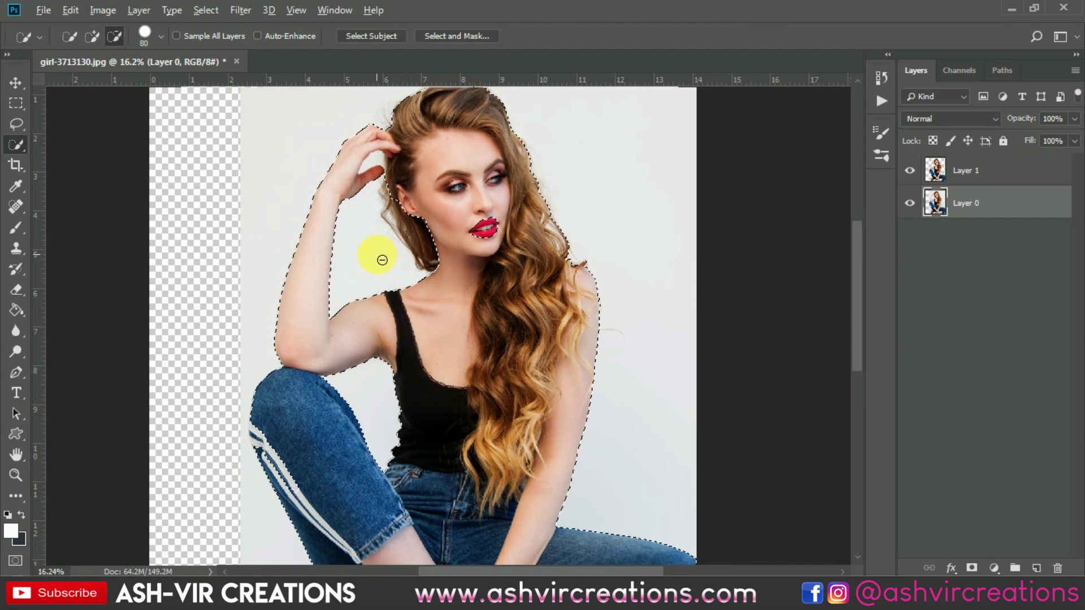
pyautogui.moveTo(389, 254)
pyautogui.mouseDown()
pyautogui.moveTo(425, 207)
pyautogui.moveTo(410, 221)
pyautogui.moveTo(434, 253)
pyautogui.moveTo(396, 190)
pyautogui.mouseUp()
pyautogui.scroll(2, 423, 203)
pyautogui.hscroll(2, 424, 203)
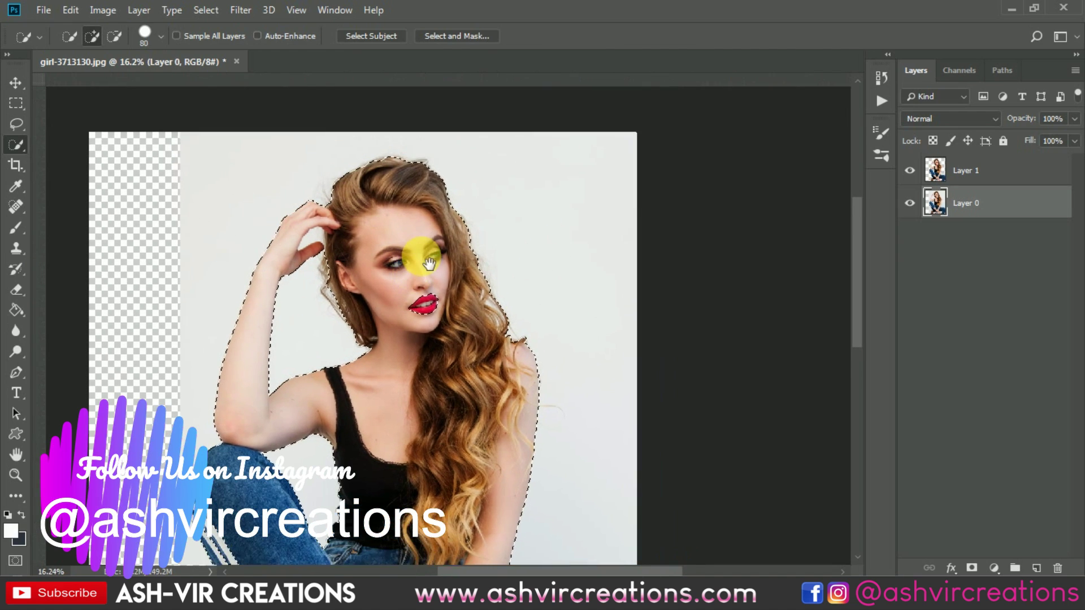
# - Hide Layer 1 and add the woman's lips to the selection on Layer 0
pyautogui.rightClick(402, 177)
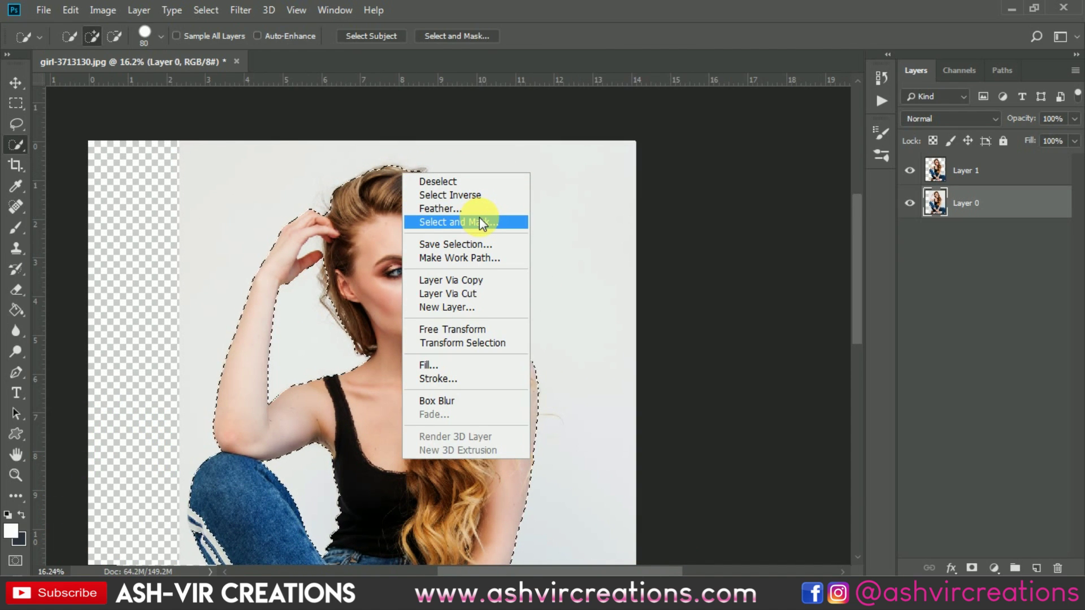
pyautogui.click(910, 170)
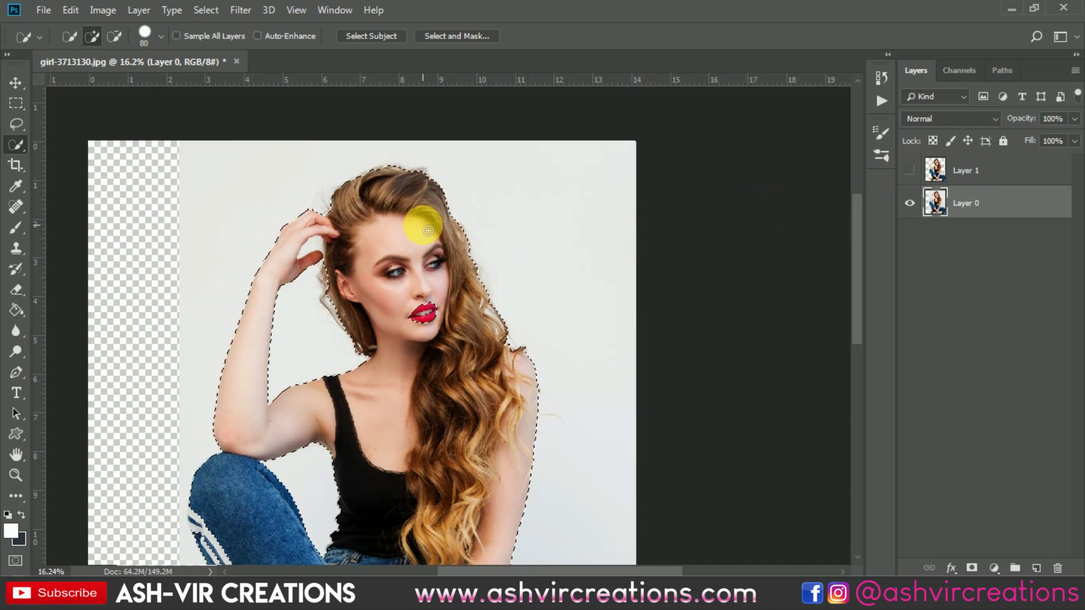
pyautogui.click(427, 316)
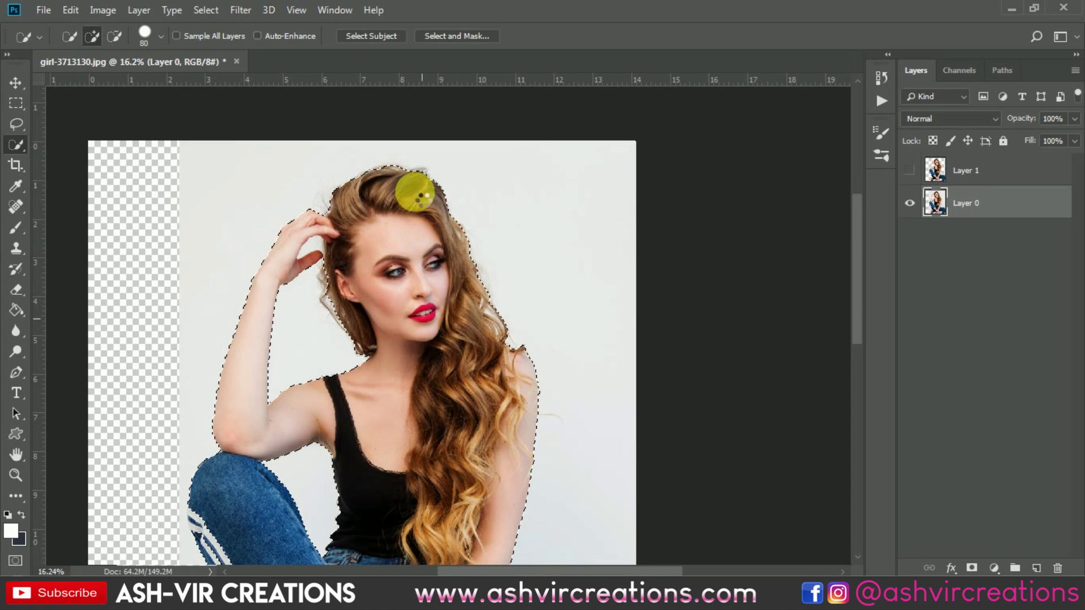
# - Open the selection in Select and Mask, refine the hair outline with the Refine Edge Brush, and apply the result
pyautogui.rightClick(420, 198)
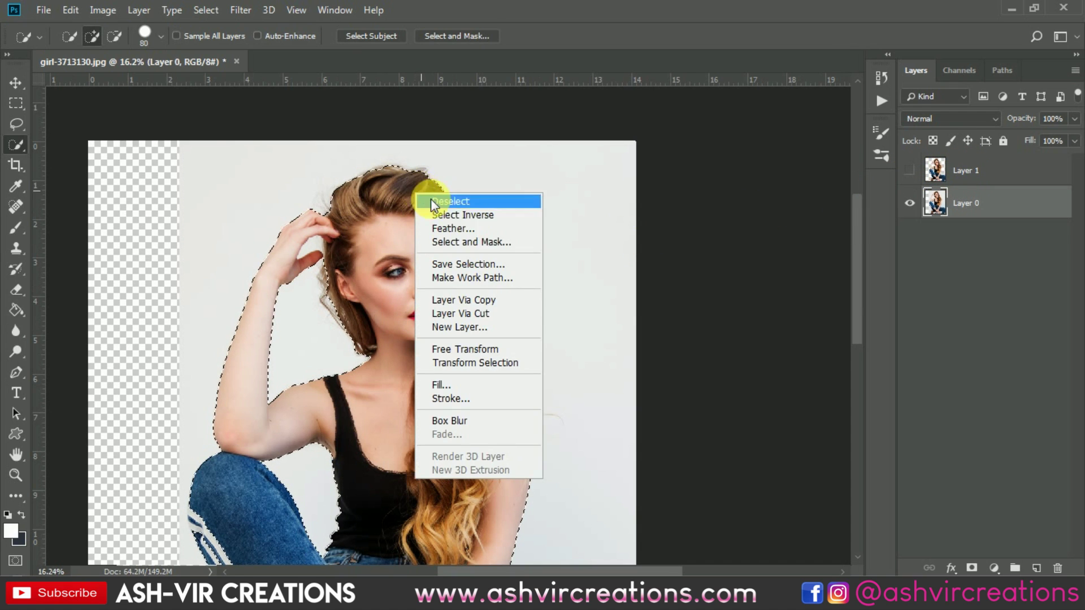
pyautogui.click(452, 241)
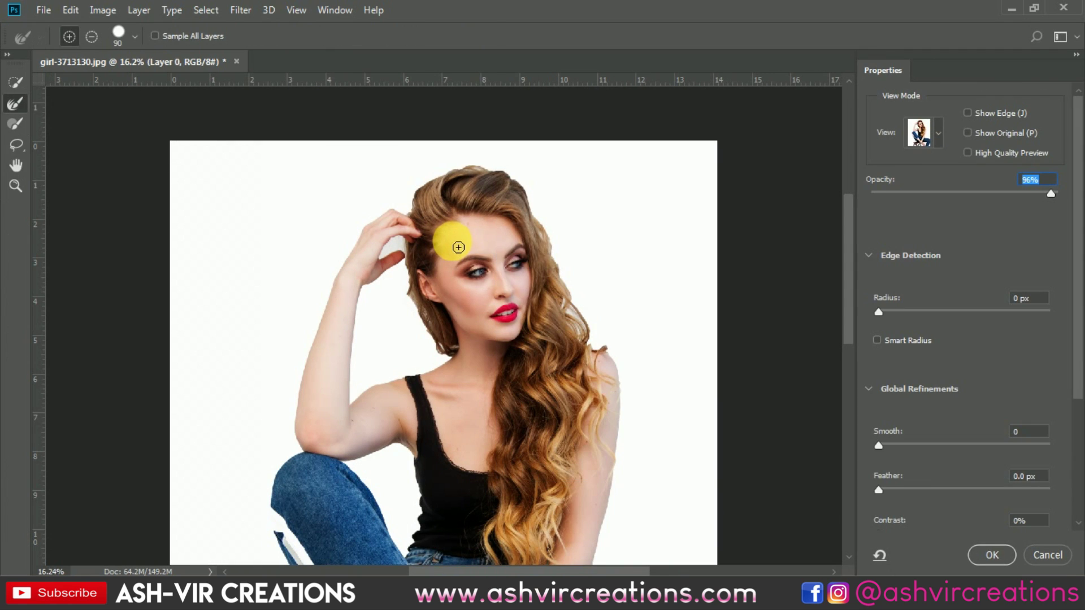
pyautogui.click(19, 105)
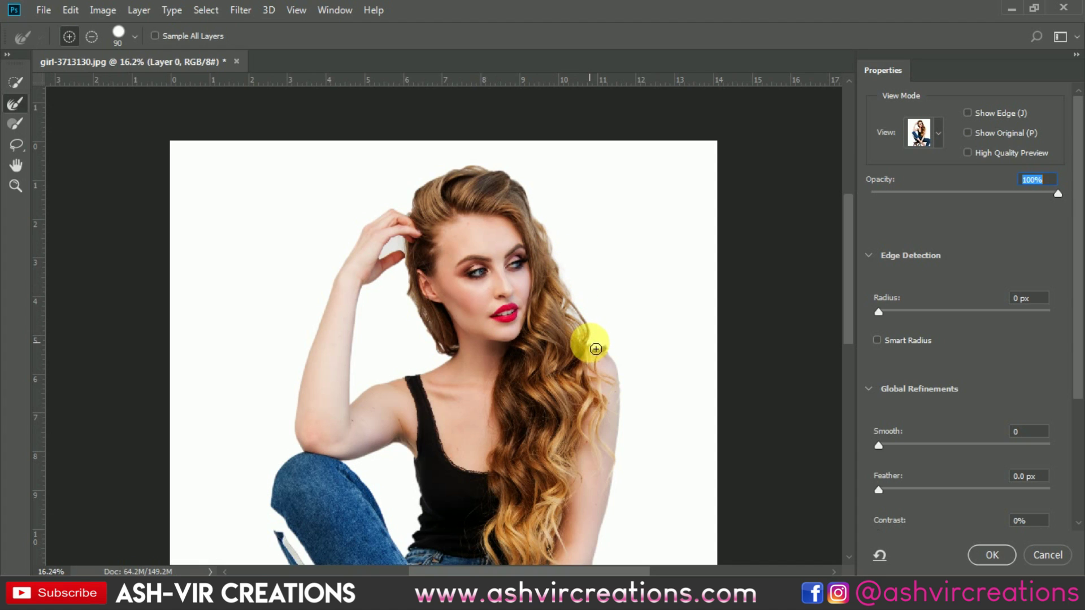
pyautogui.moveTo(576, 323)
pyautogui.mouseDown()
pyautogui.moveTo(511, 171)
pyautogui.moveTo(463, 170)
pyautogui.mouseUp()
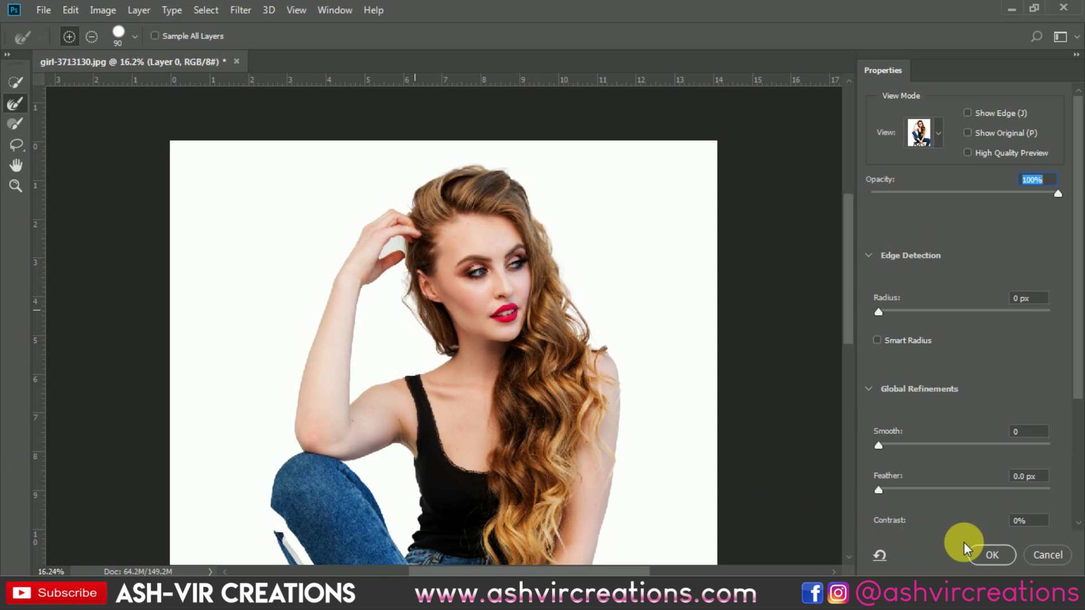
pyautogui.click(990, 555)
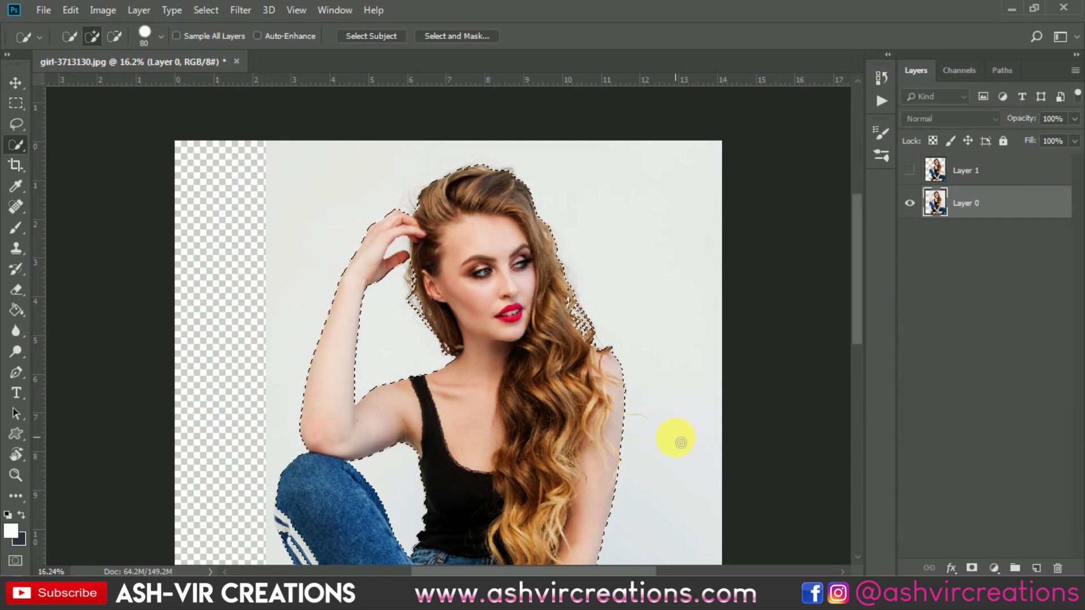
# - Copy the refined selection of the woman to a new layer
pyautogui.scroll(2, 590, 332)
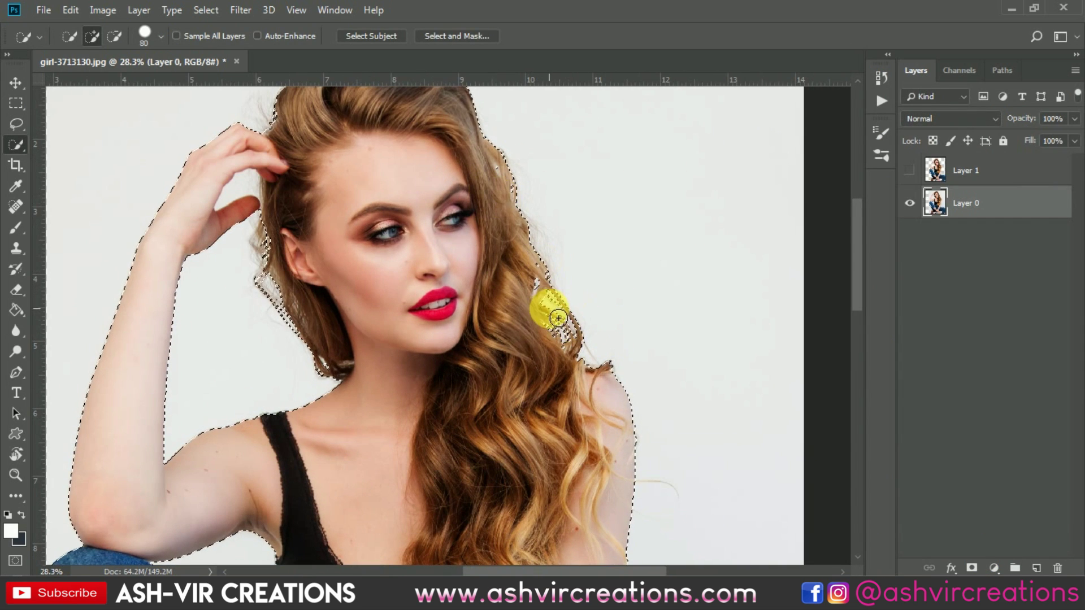
pyautogui.scroll(3, 584, 380)
pyautogui.scroll(-2, 514, 351)
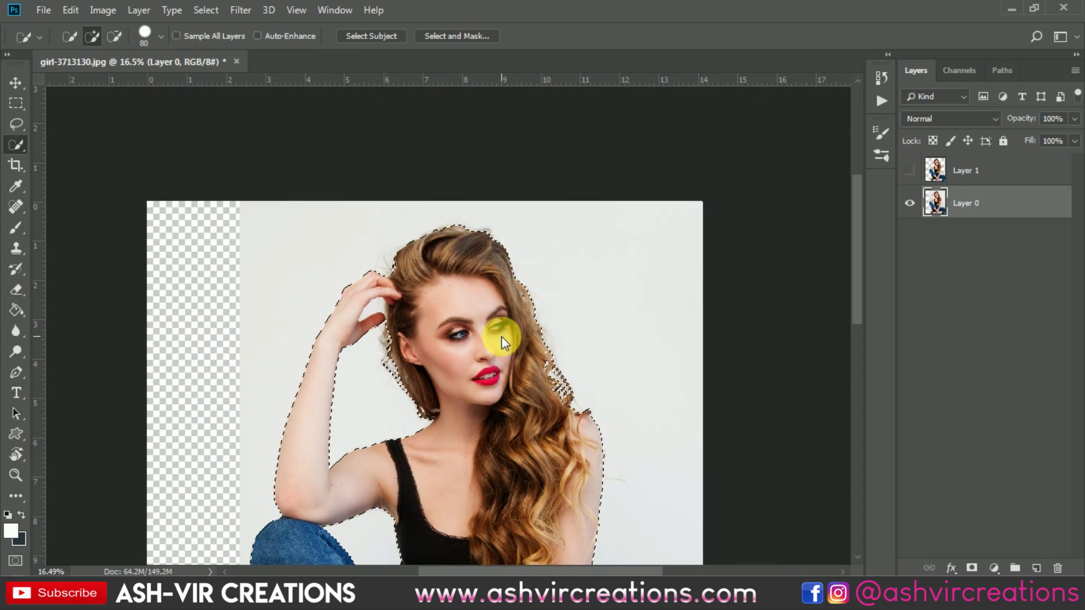
pyautogui.rightClick(501, 337)
pyautogui.click(577, 156)
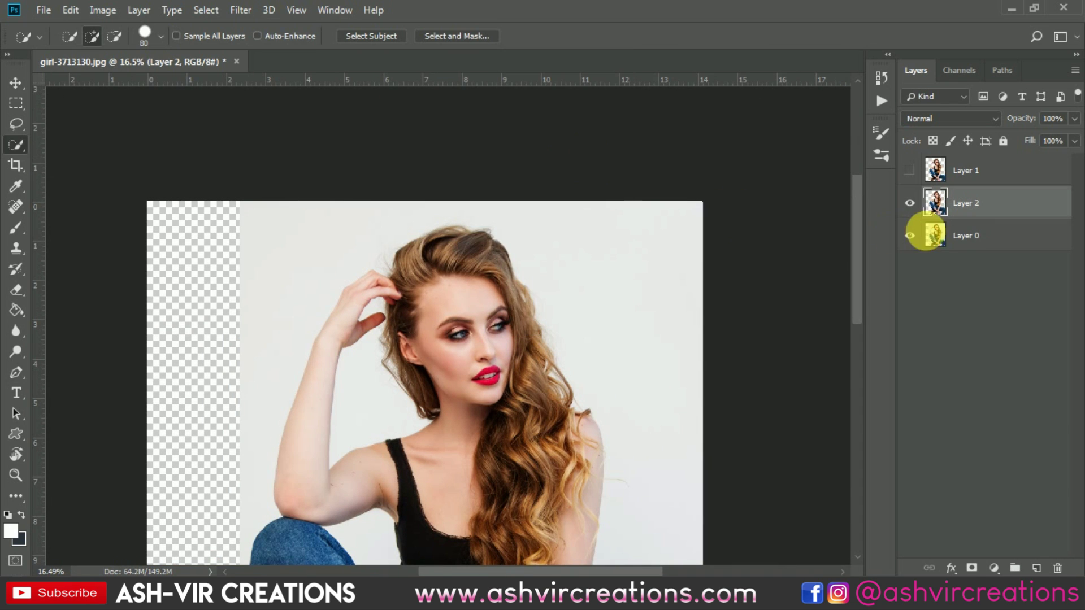
# - Hide Layer 0 and add a new empty layer directly above it, beneath the cutout
pyautogui.click(910, 236)
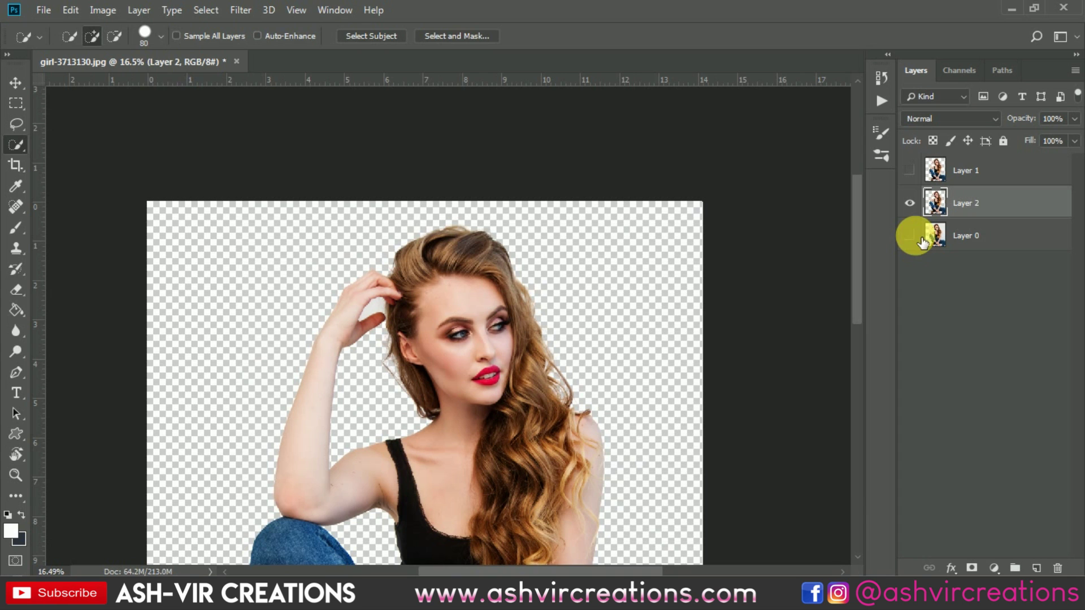
pyautogui.scroll(4, 593, 306)
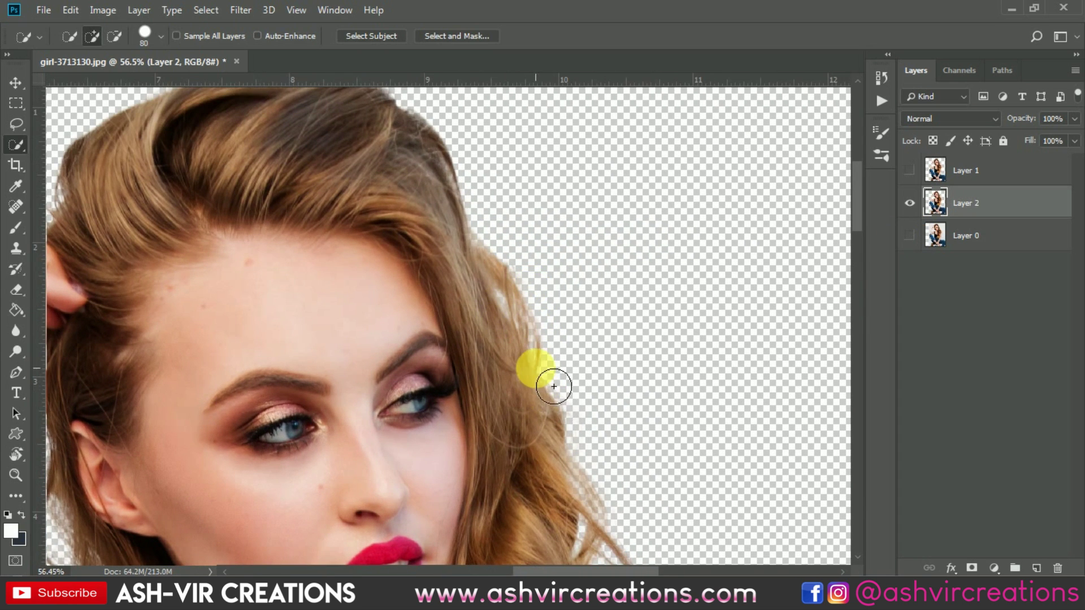
pyautogui.scroll(-2, 613, 238)
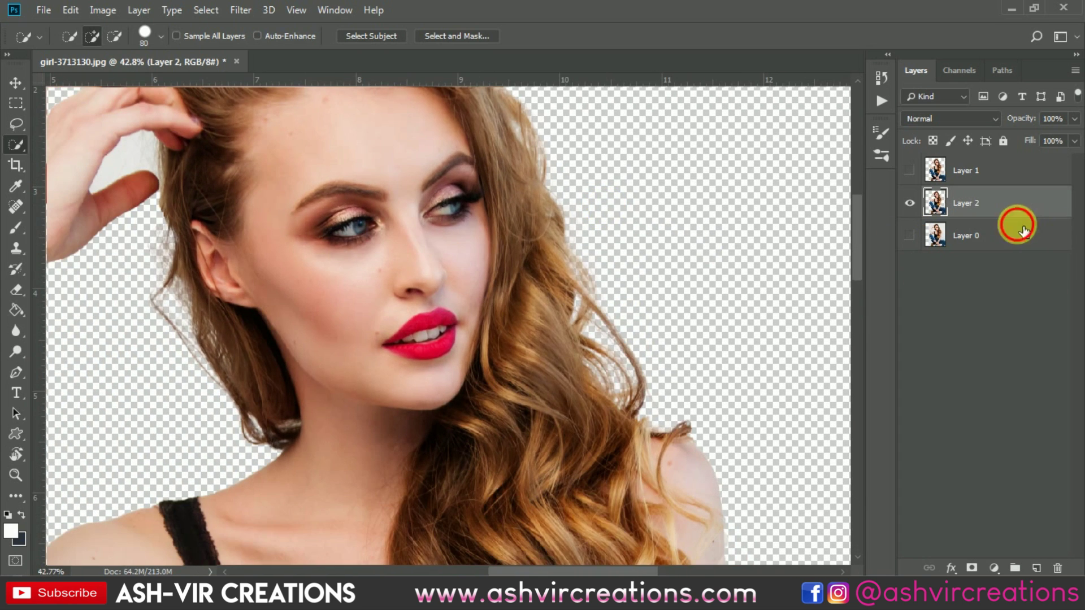
pyautogui.click(1016, 227)
pyautogui.click(1037, 567)
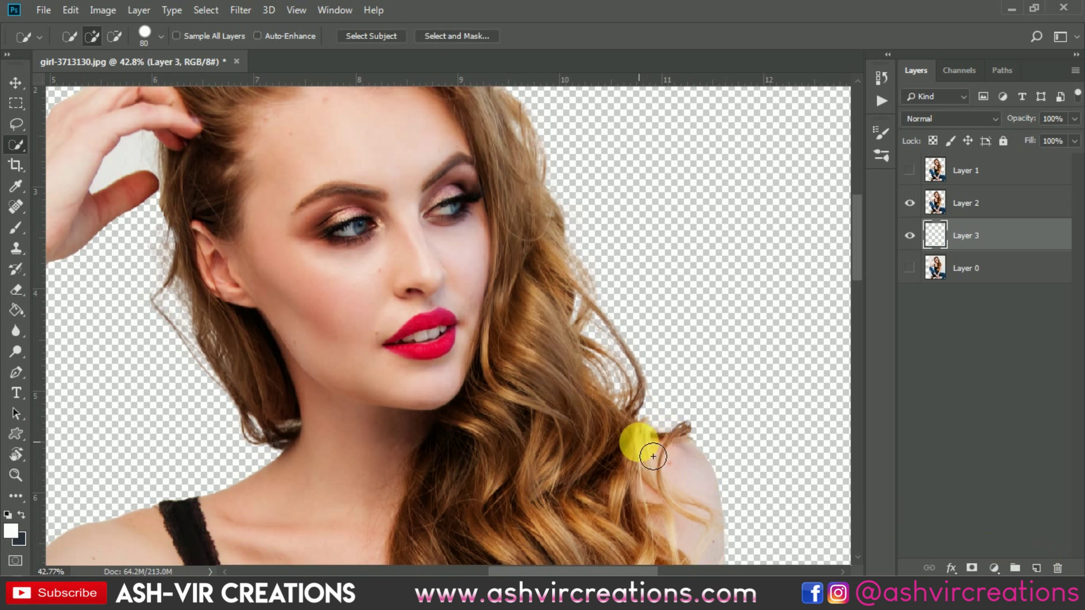
# - Swap the foreground and background colours and fill the empty Layer 3 with the dark slate blue to check the hair edges
pyautogui.press('g')
pyautogui.click(22, 514)
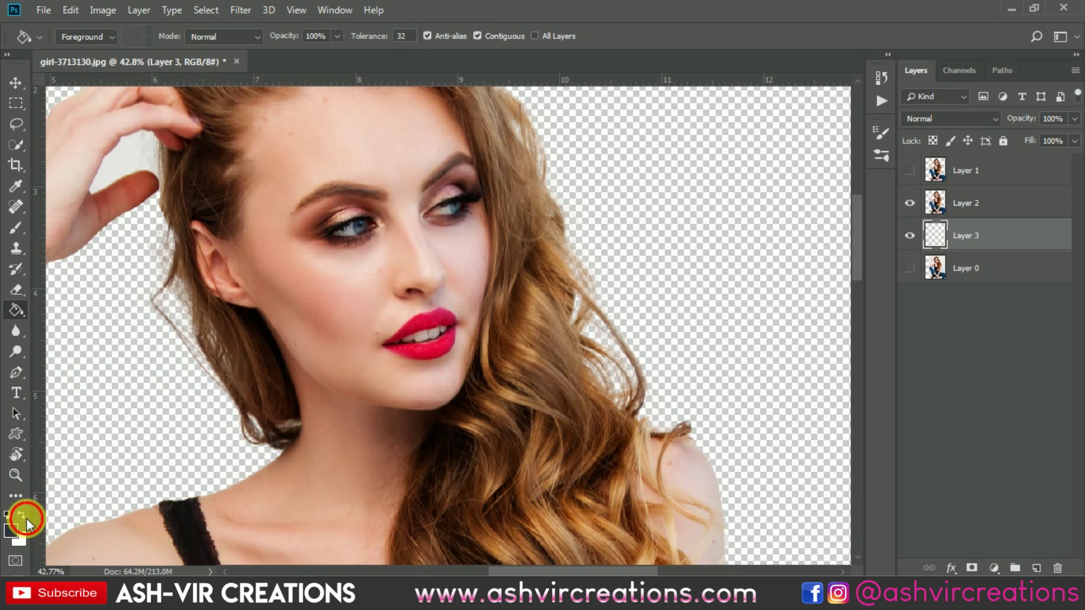
pyautogui.click(351, 346)
pyautogui.scroll(-2, 594, 296)
pyautogui.scroll(-2, 593, 296)
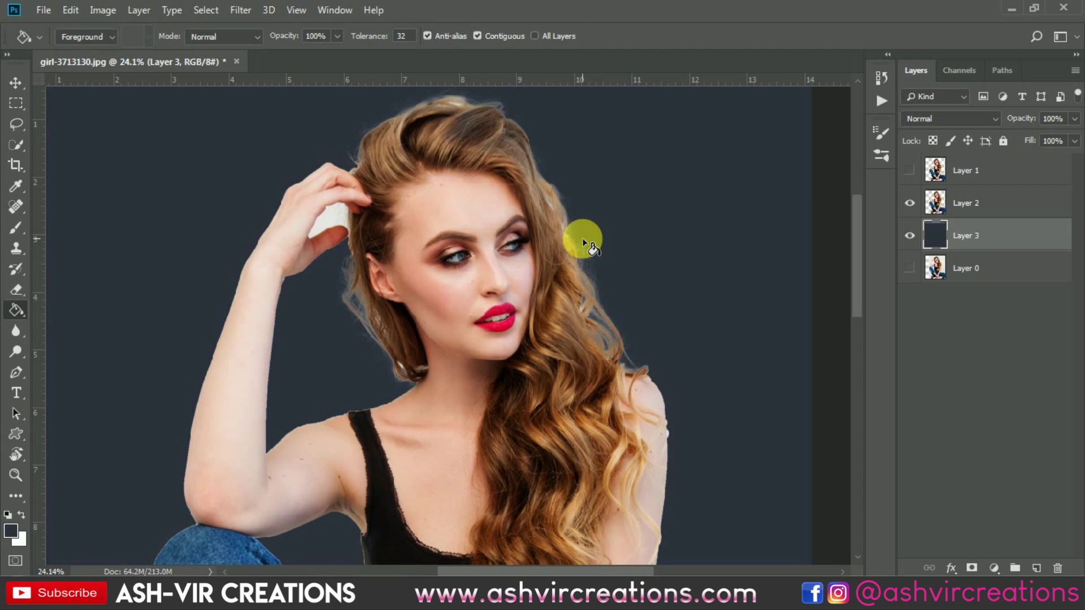
pyautogui.press('b')
pyautogui.scroll(4, 584, 234)
pyautogui.press('v')
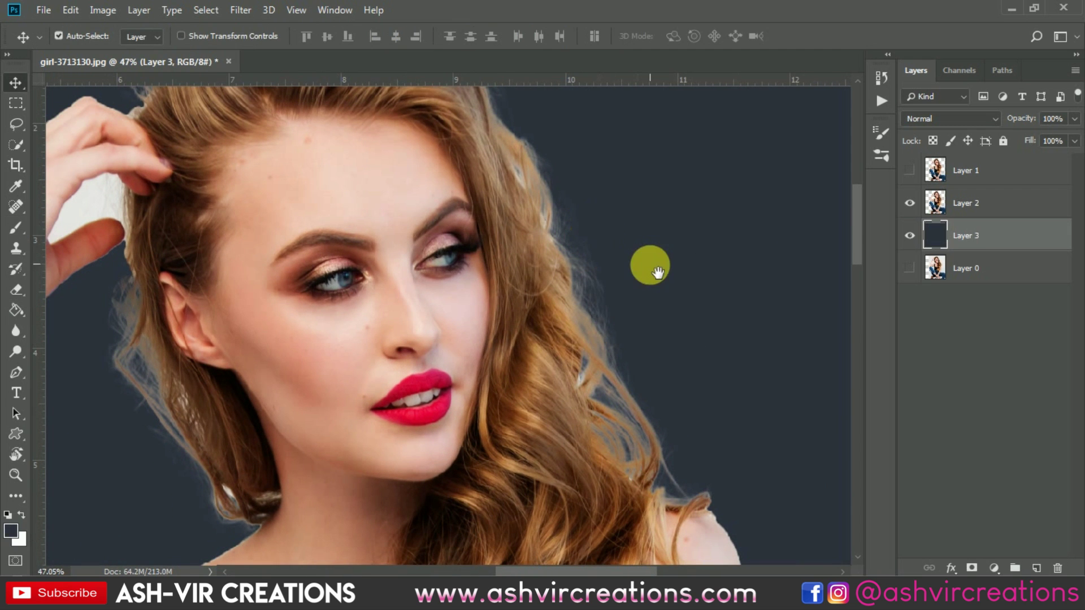
pyautogui.scroll(-3, 649, 262)
# - Show the earlier cutout on Layer 1 in place of Layer 2, and delete Layer 2
pyautogui.click(910, 203)
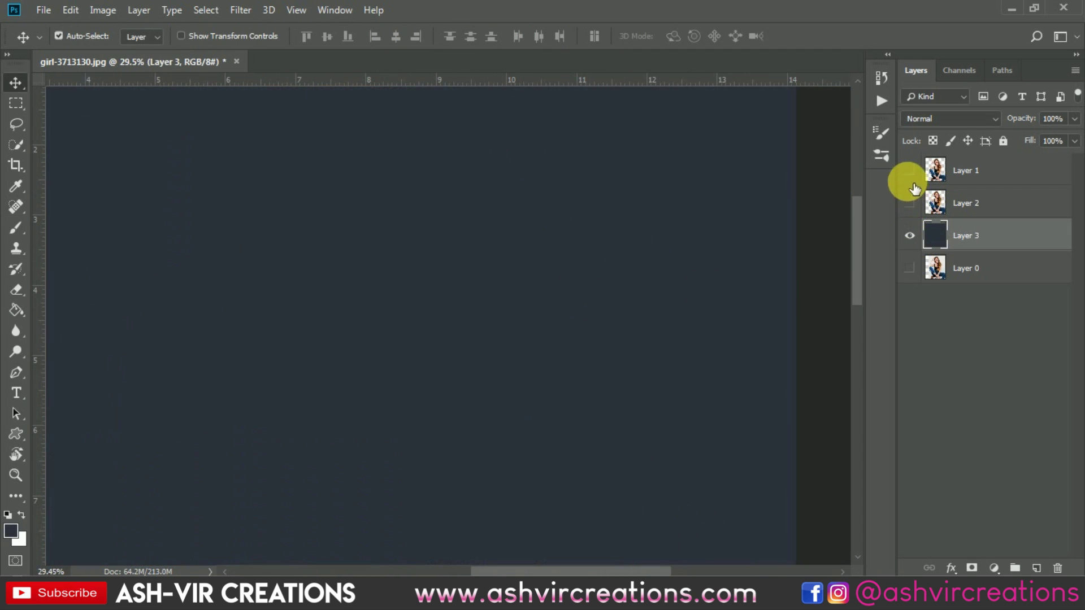
pyautogui.click(909, 170)
pyautogui.click(971, 205)
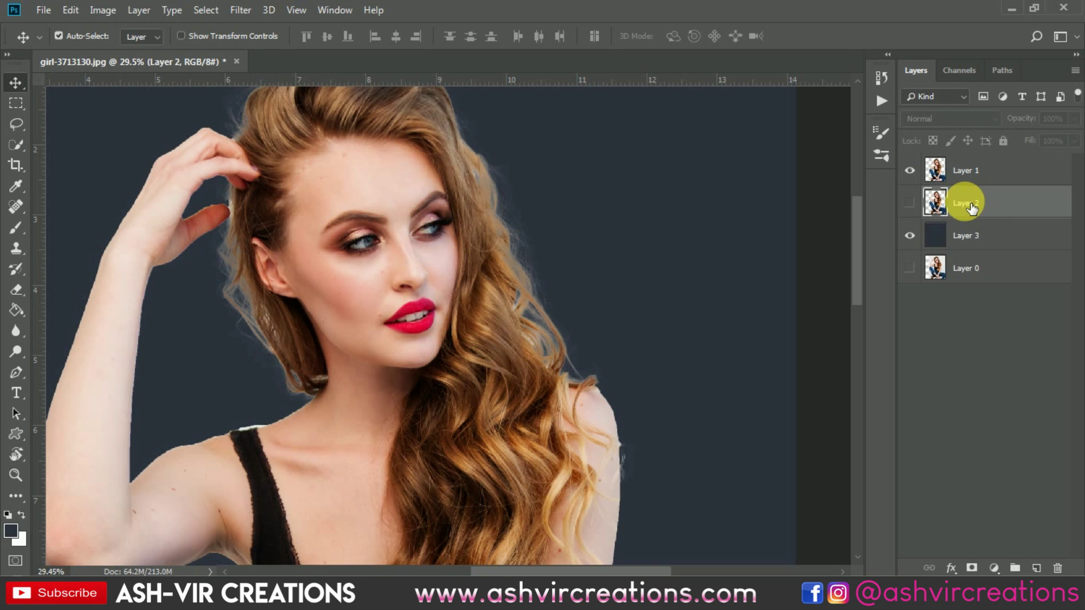
pyautogui.press('Delete')
pyautogui.scroll(-2, 523, 279)
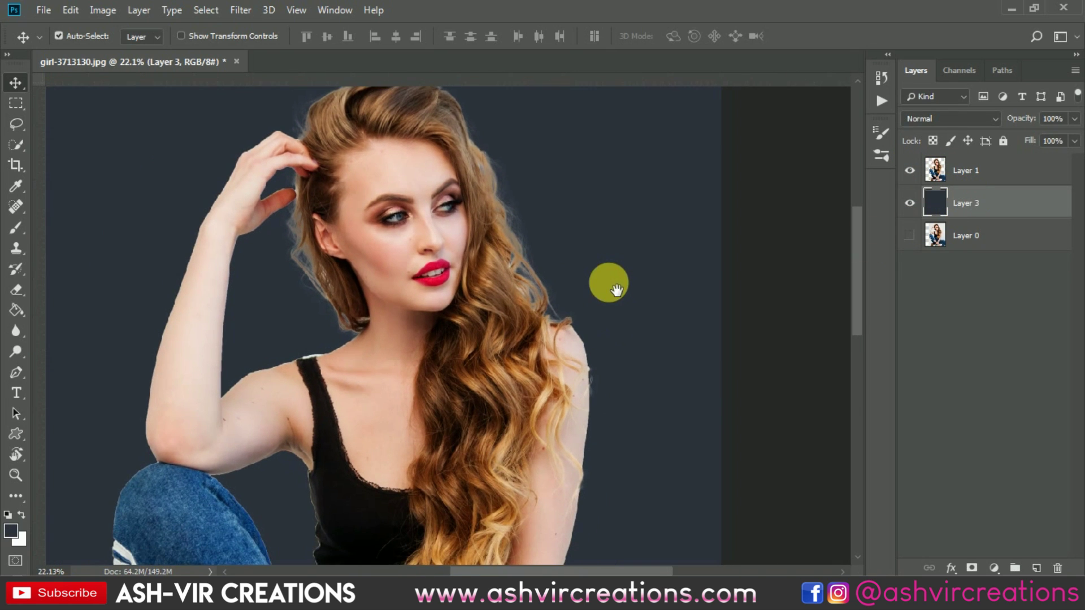
# - Add a new empty layer above Layer 1 and clip it to Layer 1
pyautogui.click(965, 171)
pyautogui.hotkey('ctrl', 'r')
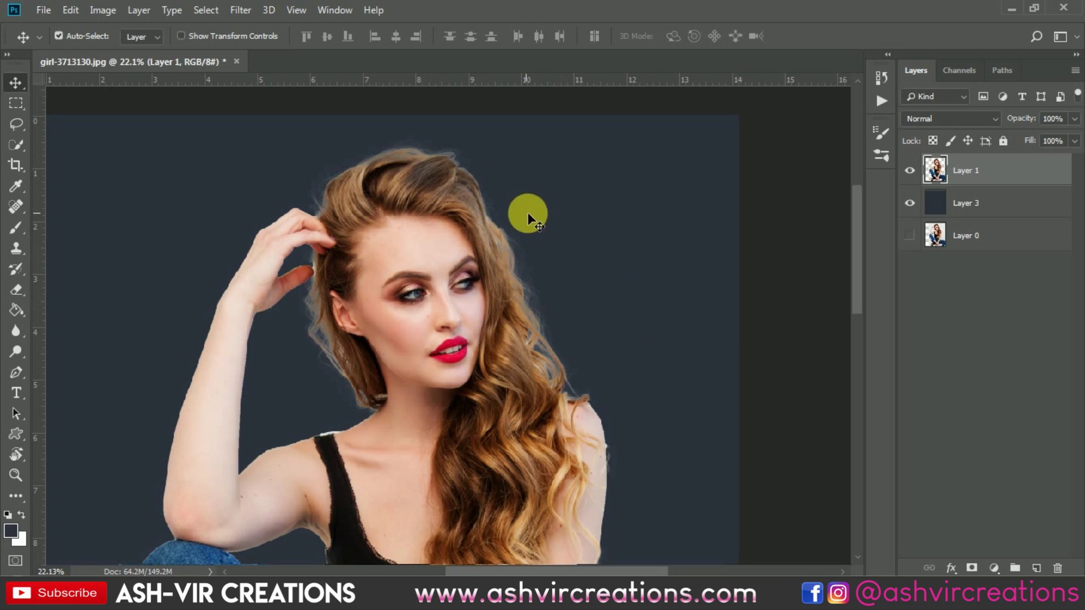
pyautogui.click(1037, 567)
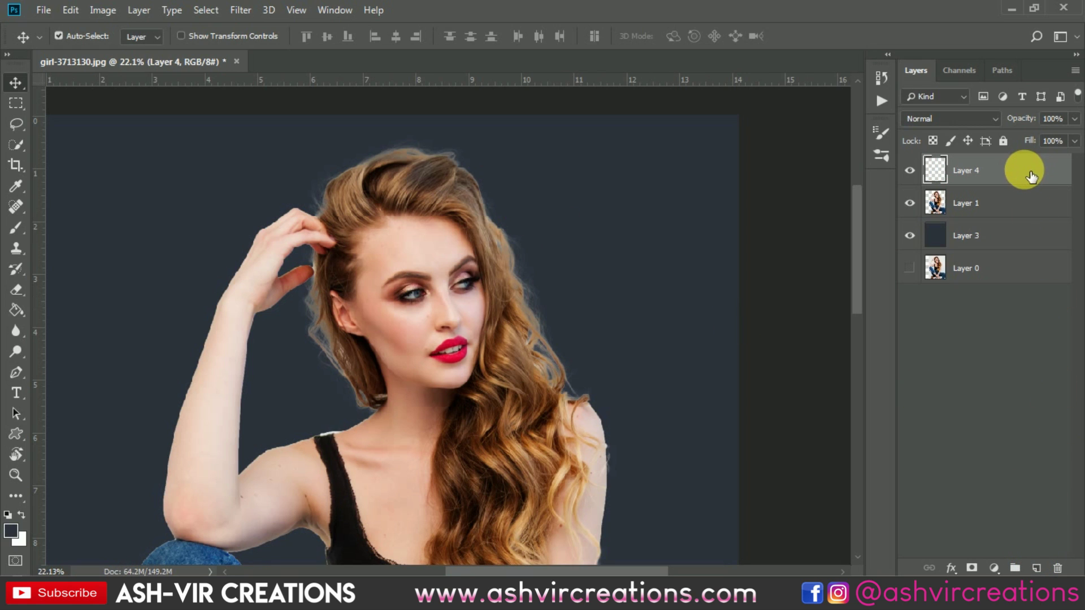
pyautogui.rightClick(1029, 175)
pyautogui.click(890, 273)
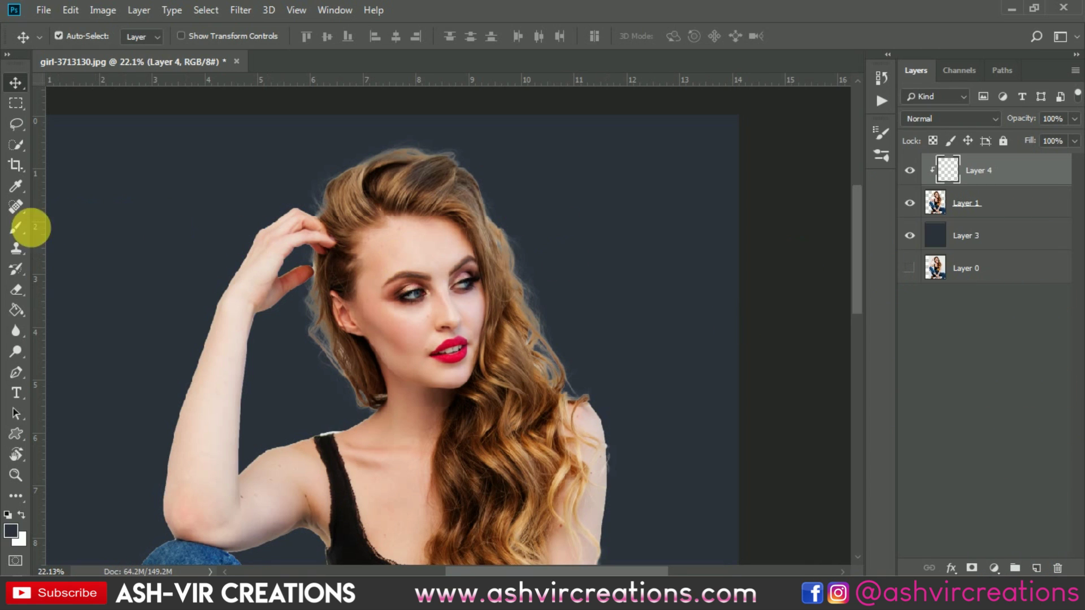
# - Paint dark brown sampled from the hair over the light hair fringe beside the forehead, using a smaller soft brush on Layer 4
pyautogui.click(16, 228)
pyautogui.scroll(3, 460, 176)
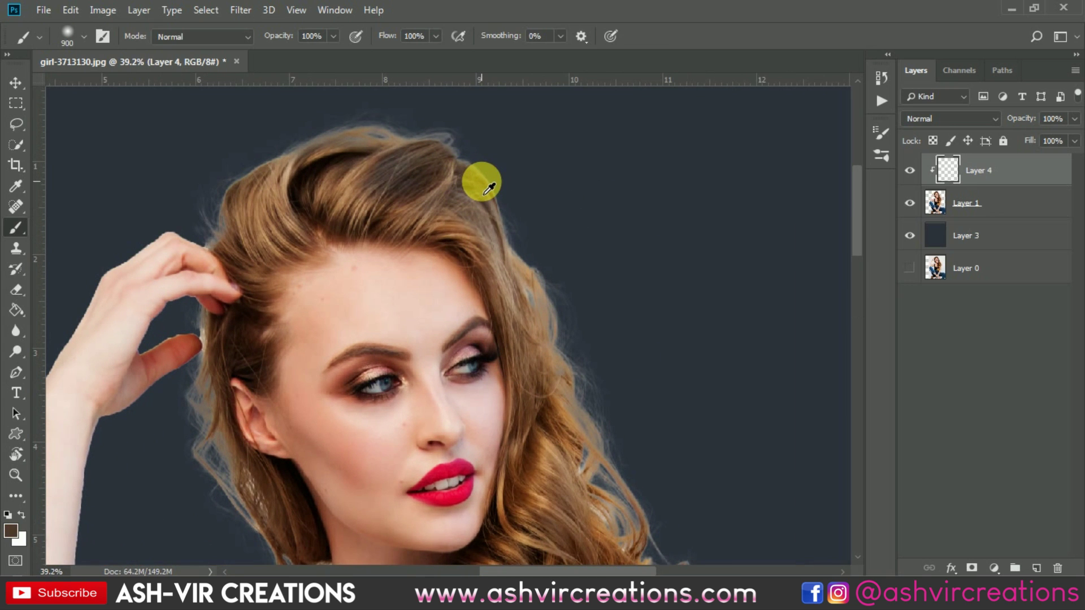
pyautogui.press('[')
pyautogui.press('[')
pyautogui.press('[')
pyautogui.press('[')
pyautogui.press('[')
pyautogui.press('[')
pyautogui.press('[')
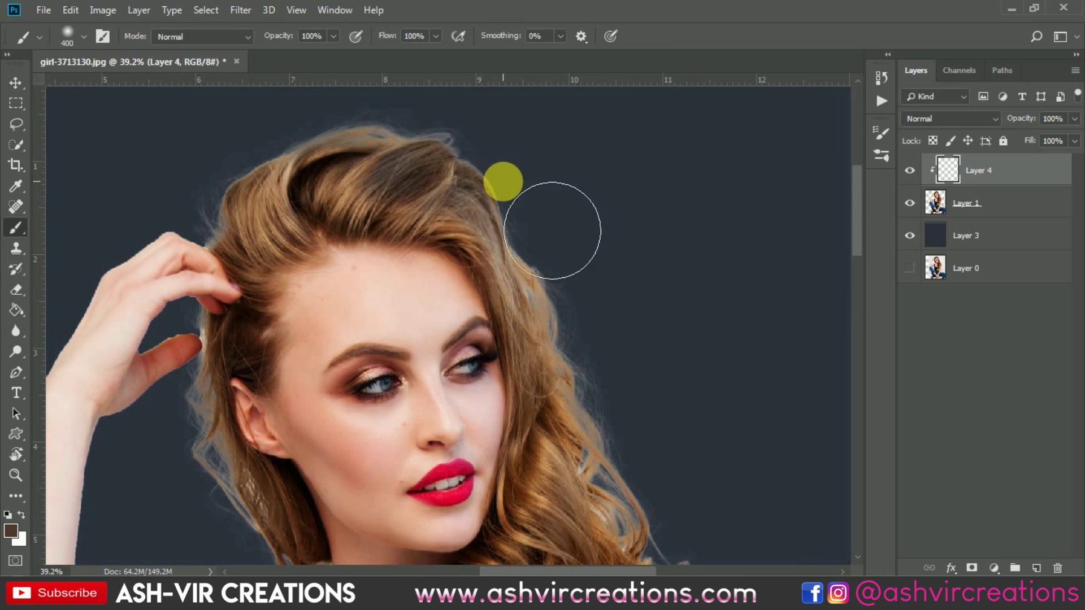
pyautogui.moveTo(551, 217); pyautogui.dragTo(599, 339)
# - Set Layer 4's blend mode to Multiply and continue painting dark brown along the hair edge beside the face with a 250 px brush
pyautogui.click(950, 118)
pyautogui.click(930, 189)
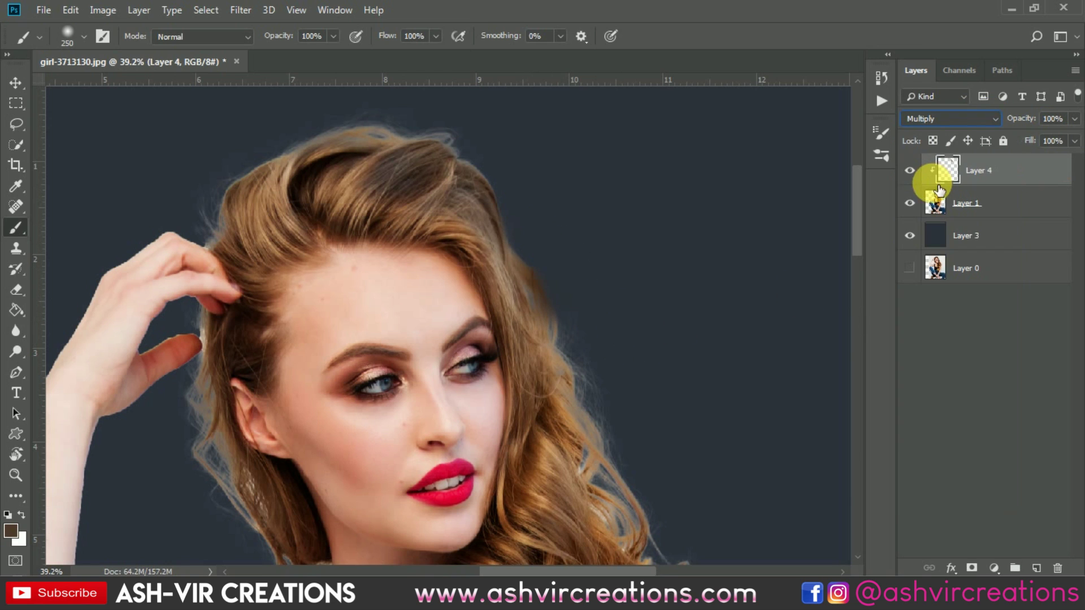
pyautogui.moveTo(591, 275)
pyautogui.mouseDown()
pyautogui.moveTo(631, 328)
pyautogui.moveTo(614, 377)
pyautogui.moveTo(585, 378)
pyautogui.moveTo(616, 343)
pyautogui.moveTo(564, 286)
pyautogui.moveTo(656, 425)
pyautogui.moveTo(653, 398)
pyautogui.moveTo(622, 405)
pyautogui.moveTo(652, 466)
pyautogui.moveTo(691, 385)
pyautogui.mouseUp()
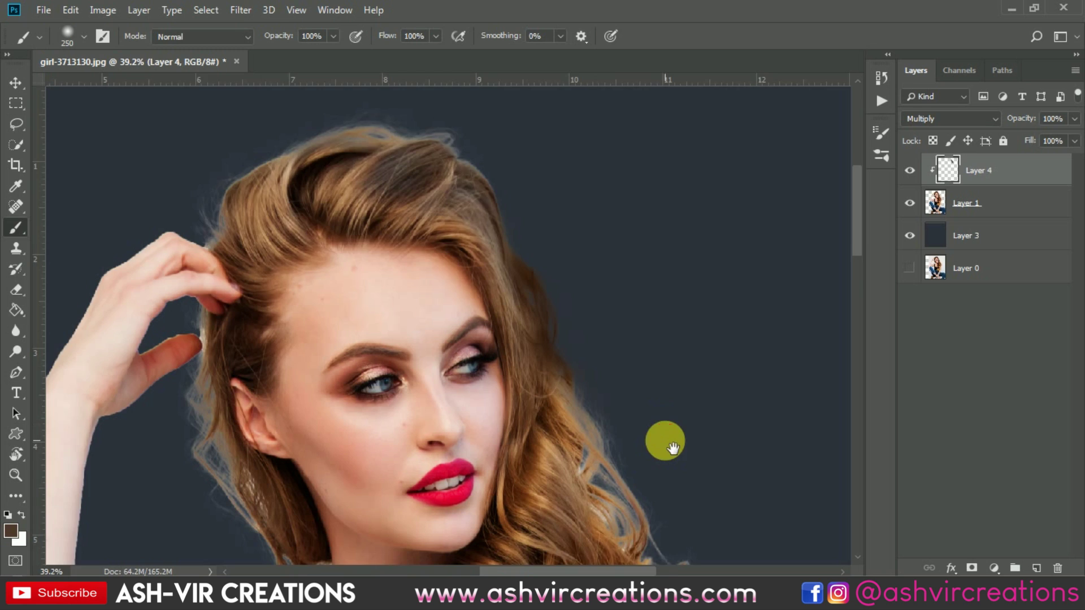
# - Paint sampled lighter brown over the fringes of the lower curls, then over the ear-side hair edge at 39% brush opacity
pyautogui.moveTo(672, 448); pyautogui.dragTo(572, 250)
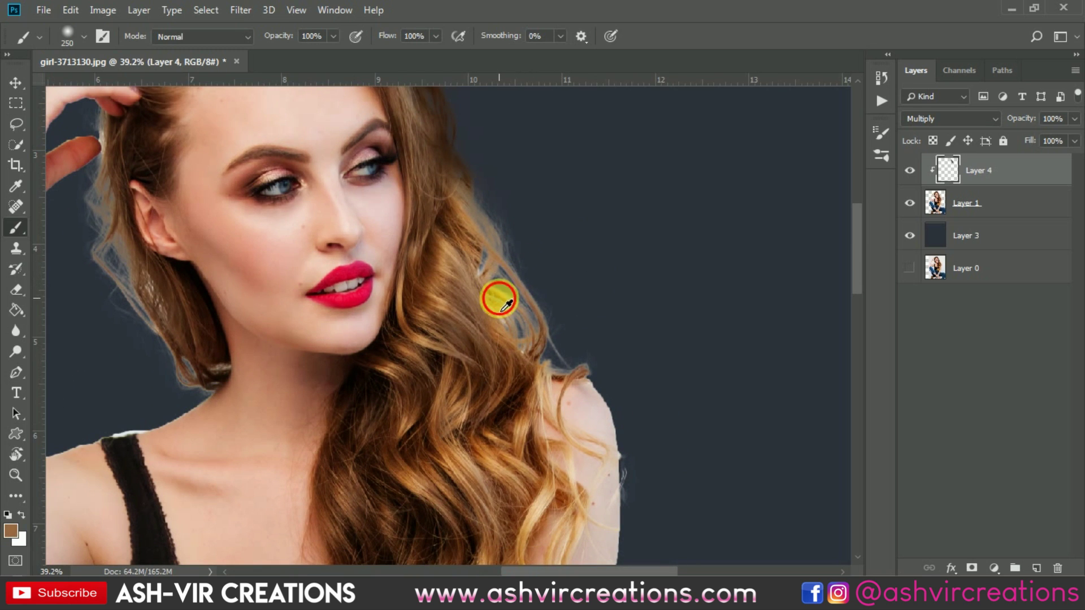
pyautogui.moveTo(520, 225)
pyautogui.mouseDown()
pyautogui.moveTo(504, 269)
pyautogui.moveTo(540, 267)
pyautogui.moveTo(541, 291)
pyautogui.moveTo(579, 328)
pyautogui.moveTo(566, 334)
pyautogui.moveTo(600, 340)
pyautogui.moveTo(607, 296)
pyautogui.moveTo(513, 275)
pyautogui.moveTo(479, 207)
pyautogui.moveTo(492, 298)
pyautogui.moveTo(469, 292)
pyautogui.moveTo(498, 355)
pyautogui.moveTo(491, 371)
pyautogui.moveTo(456, 224)
pyautogui.moveTo(702, 285)
pyautogui.mouseUp()
pyautogui.write('39')
pyautogui.moveTo(463, 356)
pyautogui.mouseDown()
pyautogui.moveTo(338, 371)
pyautogui.moveTo(378, 298)
pyautogui.moveTo(369, 329)
pyautogui.moveTo(405, 428)
pyautogui.moveTo(403, 419)
pyautogui.moveTo(433, 462)
pyautogui.moveTo(425, 429)
pyautogui.moveTo(463, 466)
pyautogui.moveTo(395, 443)
pyautogui.moveTo(375, 262)
pyautogui.mouseUp()
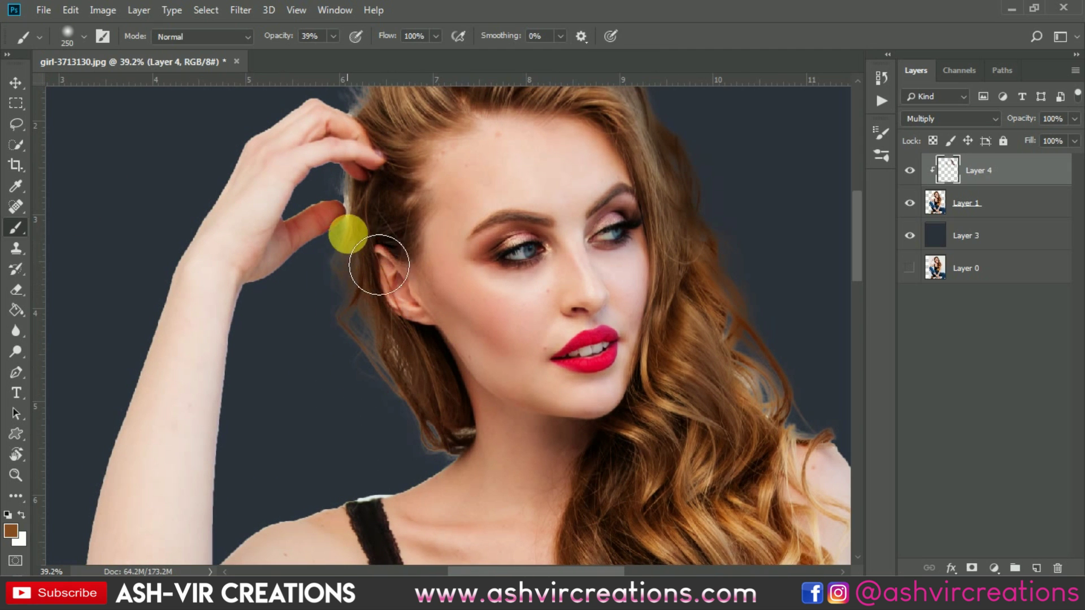
# - Paint brown along the light hair edge between the fingertips and the ear with a 100 px brush at 39% opacity
pyautogui.scroll(3, 375, 262)
pyautogui.press('[')
pyautogui.press('[')
pyautogui.press('[')
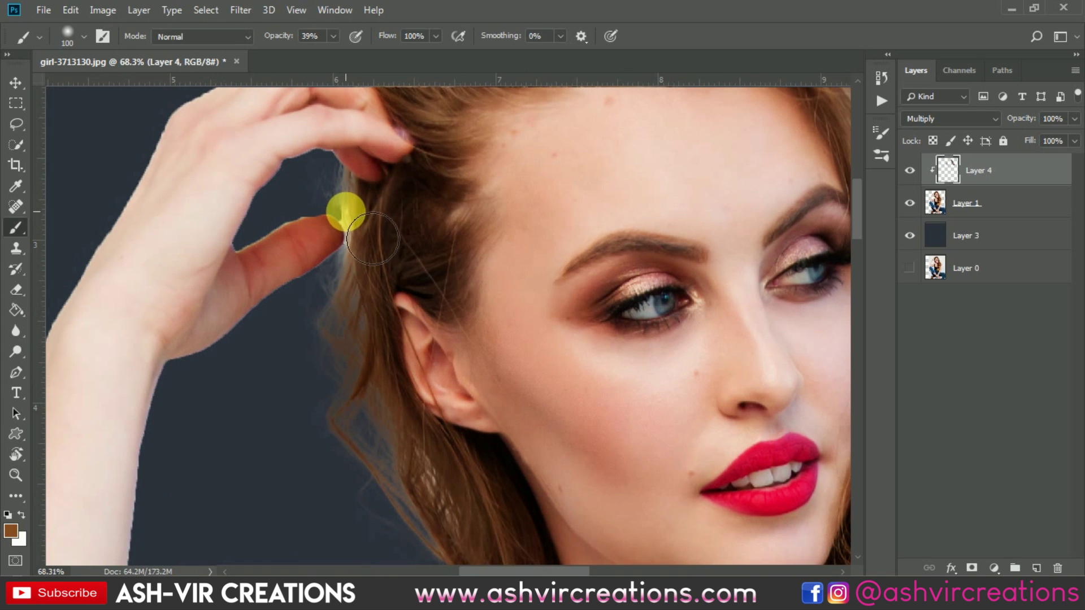
pyautogui.moveTo(351, 213)
pyautogui.mouseDown()
pyautogui.moveTo(367, 258)
pyautogui.moveTo(364, 201)
pyautogui.moveTo(371, 282)
pyautogui.moveTo(433, 201)
pyautogui.moveTo(355, 232)
pyautogui.moveTo(390, 200)
pyautogui.moveTo(401, 408)
pyautogui.moveTo(334, 309)
pyautogui.moveTo(342, 273)
pyautogui.moveTo(374, 273)
pyautogui.moveTo(342, 302)
pyautogui.moveTo(502, 235)
pyautogui.moveTo(409, 259)
pyautogui.moveTo(628, 217)
pyautogui.moveTo(503, 223)
pyautogui.moveTo(695, 237)
pyautogui.moveTo(804, 269)
pyautogui.moveTo(788, 288)
pyautogui.moveTo(803, 298)
pyautogui.moveTo(675, 233)
pyautogui.moveTo(395, 242)
pyautogui.moveTo(662, 234)
pyautogui.mouseUp()
# - Paint brown over the light fringes at the hair ends beside the neck with a 200 px brush
pyautogui.press(']')
pyautogui.press(']')
pyautogui.press(']')
pyautogui.press(']')
pyautogui.press(']')
pyautogui.press(']')
pyautogui.scroll(-5, 619, 192)
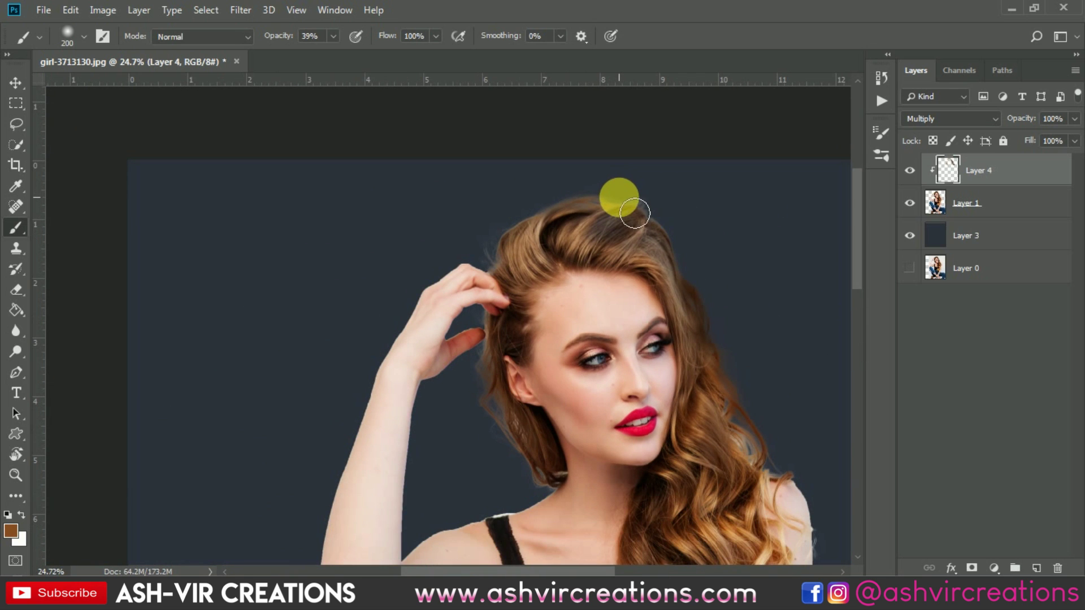
pyautogui.scroll(4, 661, 317)
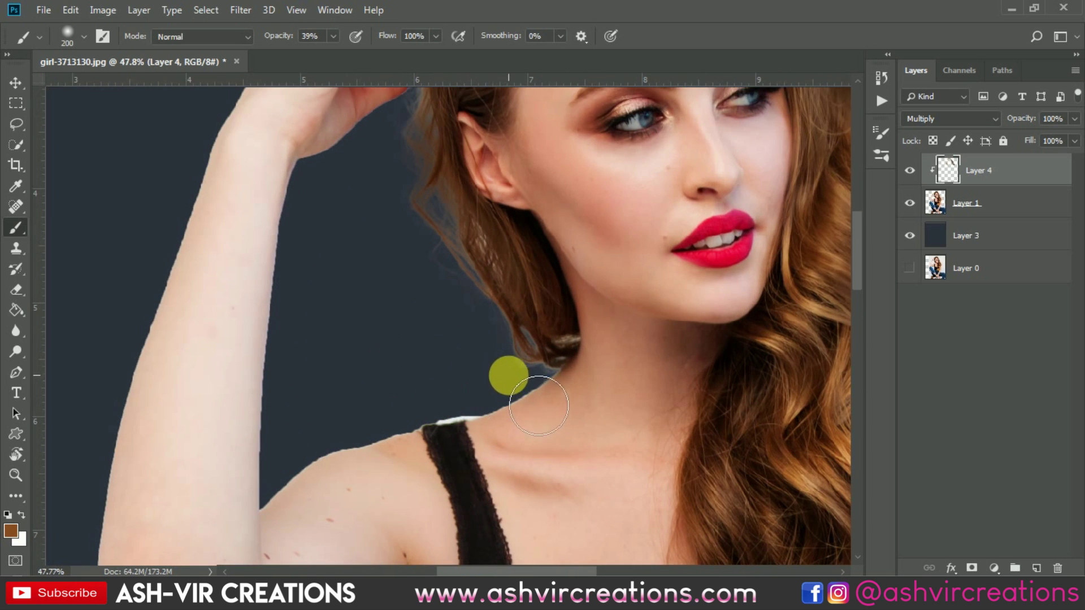
pyautogui.moveTo(539, 406)
pyautogui.mouseDown()
pyautogui.moveTo(543, 383)
pyautogui.moveTo(507, 342)
pyautogui.moveTo(457, 247)
pyautogui.moveTo(531, 345)
pyautogui.mouseUp()
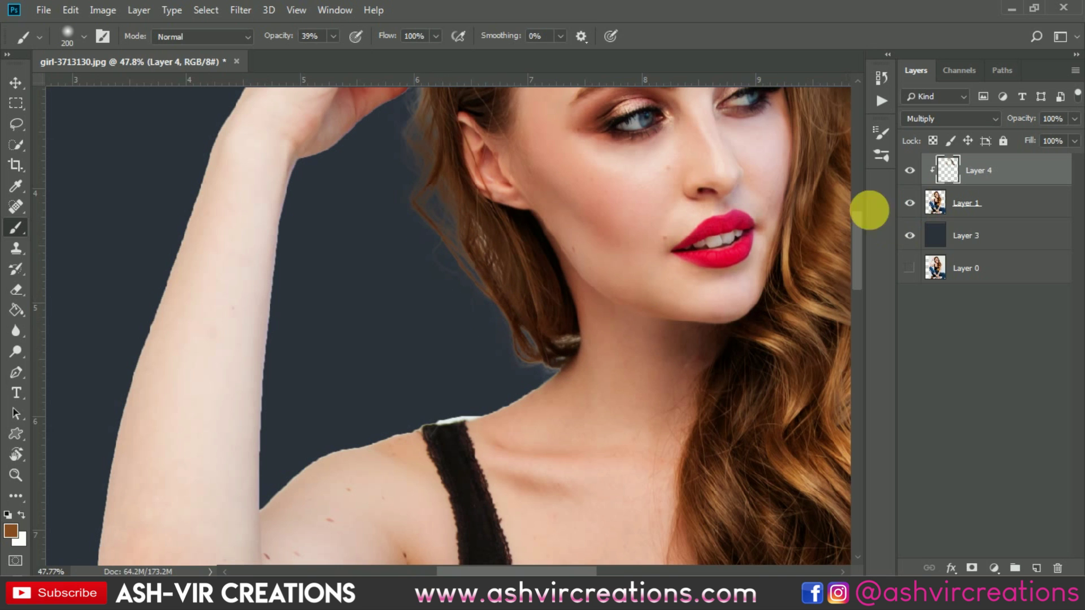
# - Toggle Layer 4's visibility to compare the hair edges with and without the painted colour
pyautogui.scroll(-4, 322, 405)
pyautogui.click(911, 170)
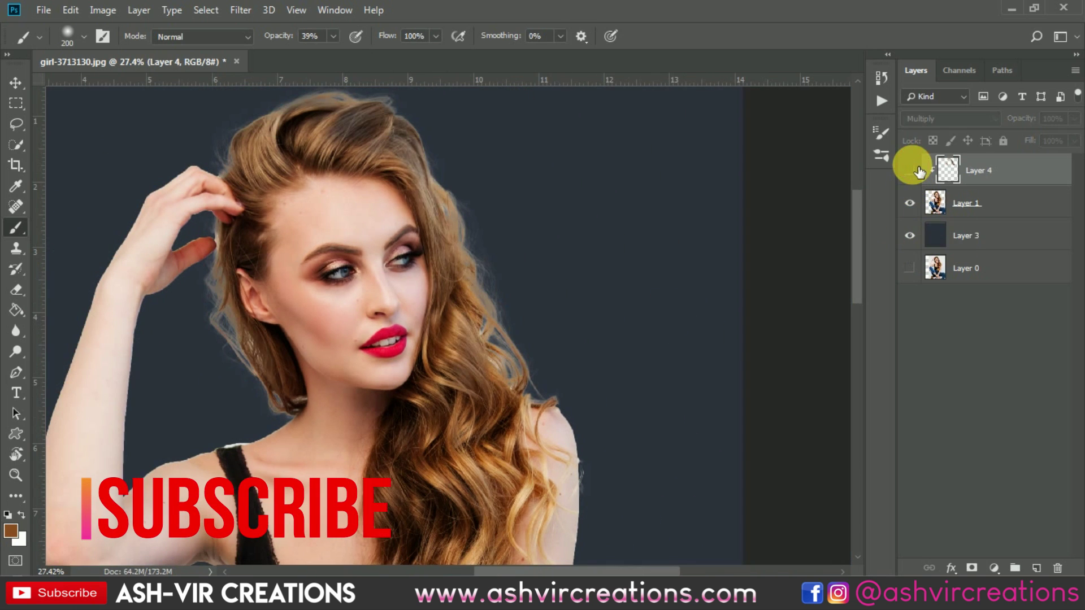
pyautogui.click(919, 171)
pyautogui.click(919, 171)
pyautogui.click(919, 172)
# - Merge Layer 4 with Layer 1 and fit the whole image in view
pyautogui.press('v')
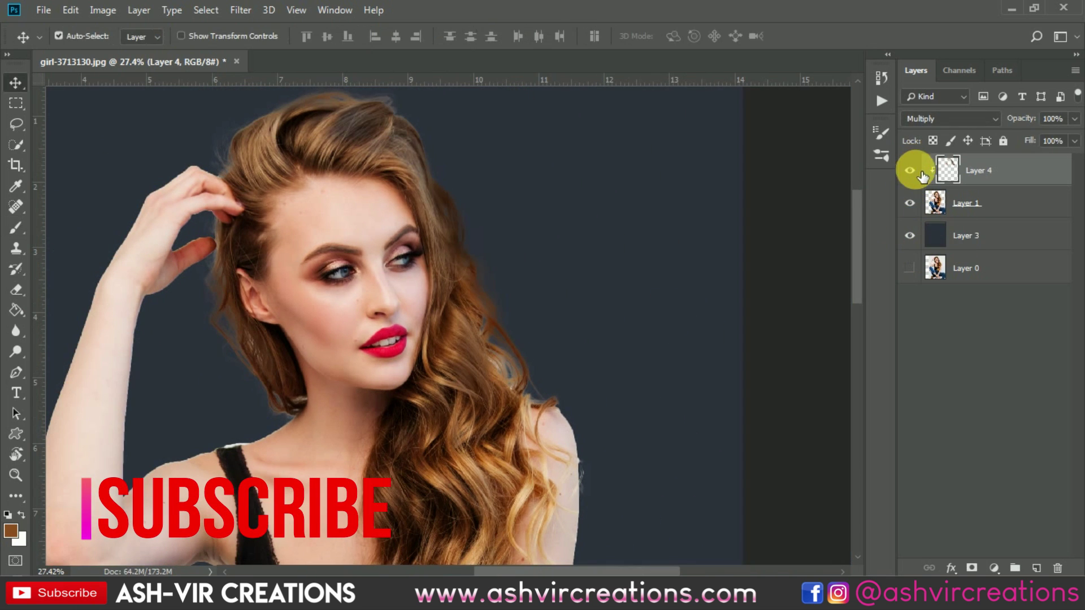
pyautogui.keyDown('shift'); pyautogui.click(962, 201); pyautogui.keyUp('shift')
pyautogui.rightClick(962, 199)
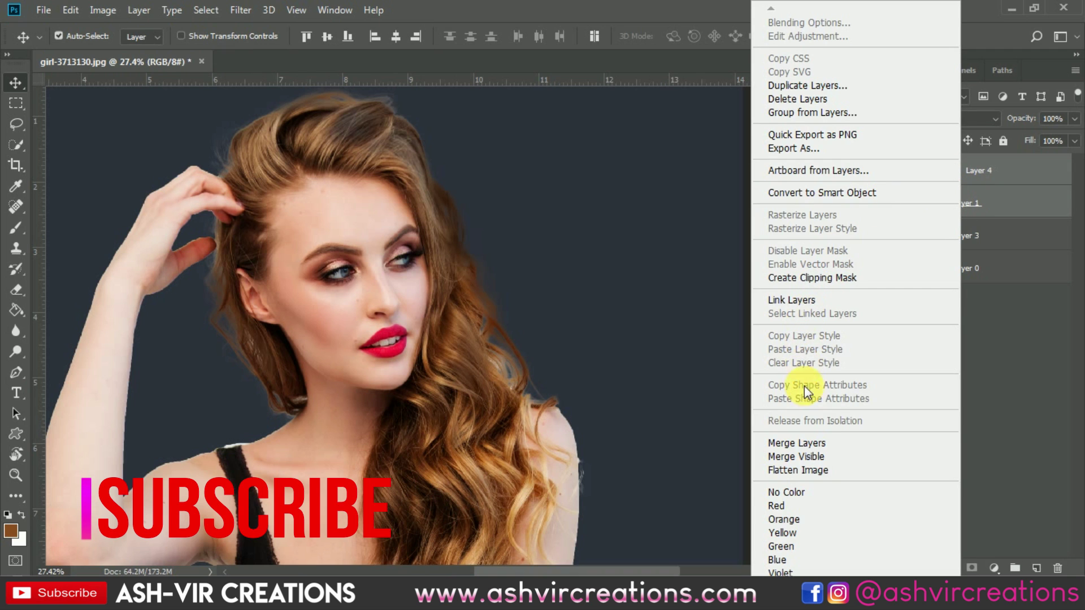
pyautogui.click(809, 444)
pyautogui.hotkey('ctrl', '0')
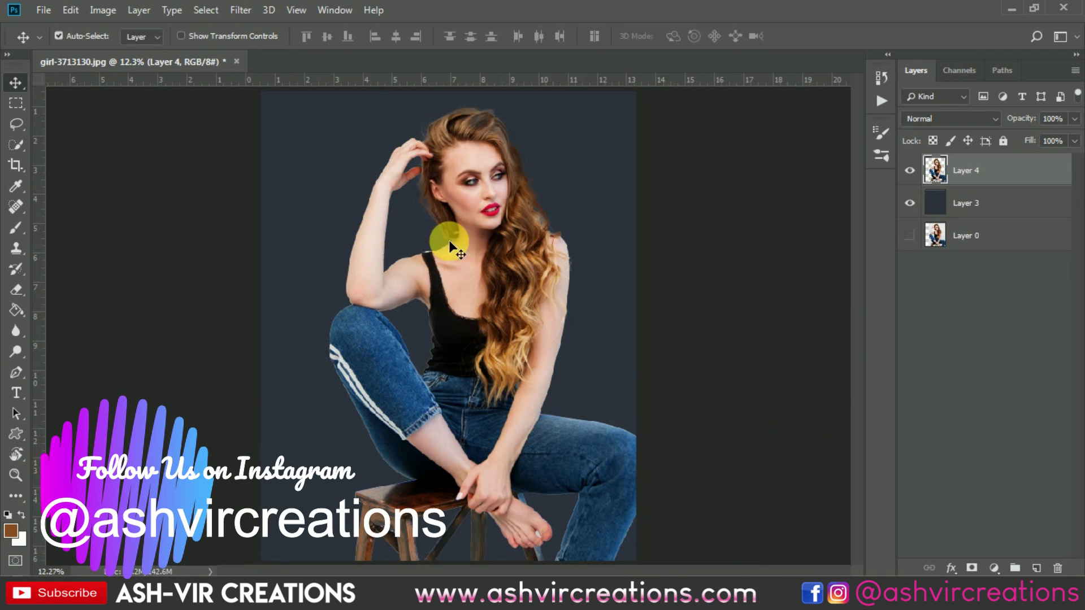
# - Delete the white background remnant above the black shoulder strap on Layer 4, using a closed Pen path turned into a selection
pyautogui.scroll(5, 378, 258)
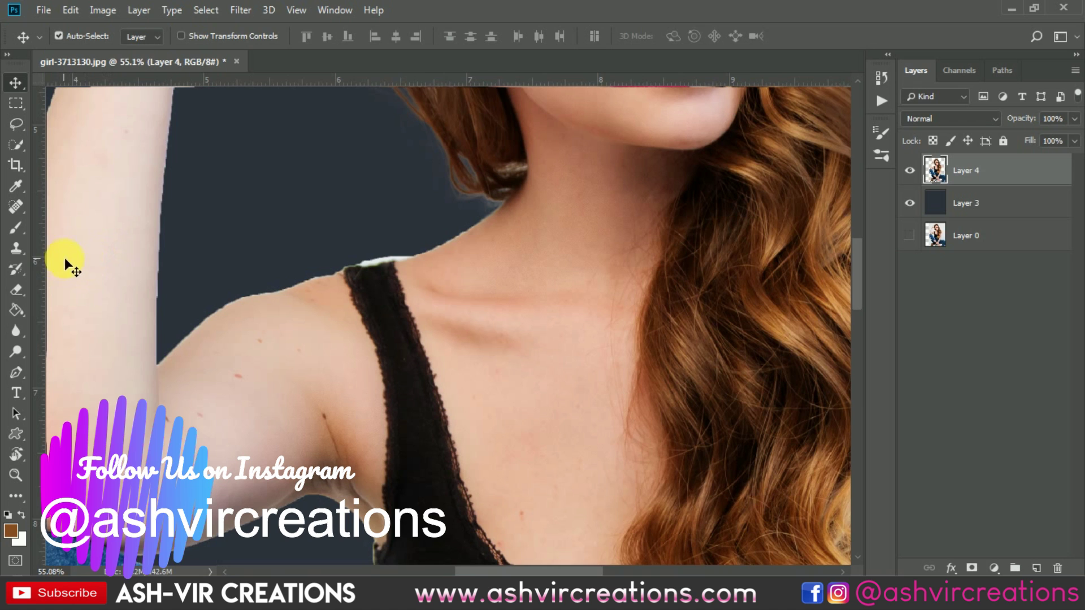
pyautogui.click(25, 372)
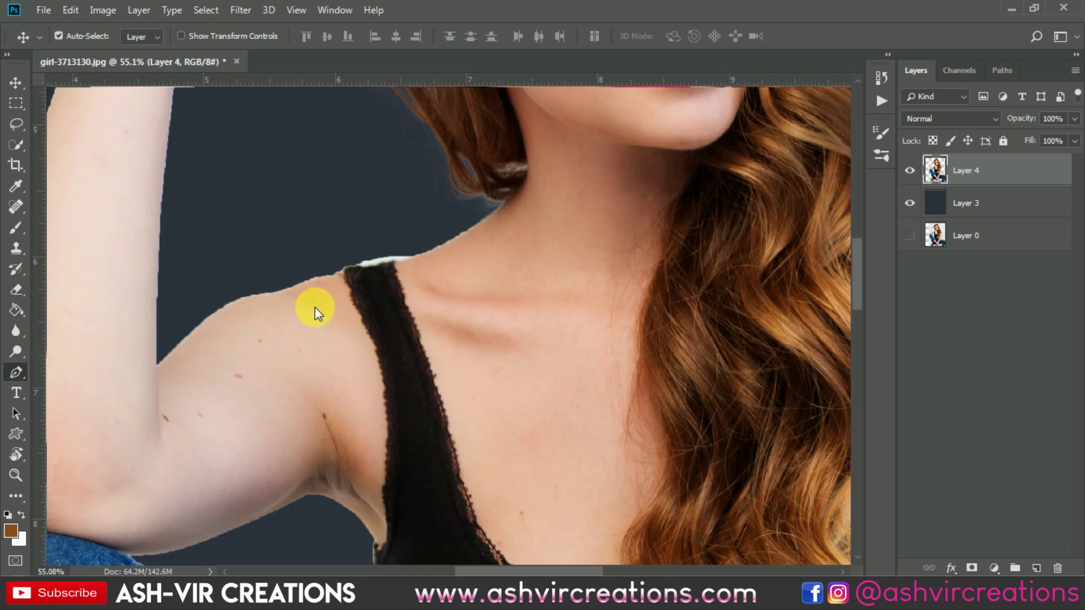
pyautogui.scroll(3, 314, 306)
pyautogui.hotkey('ctrl', 'r')
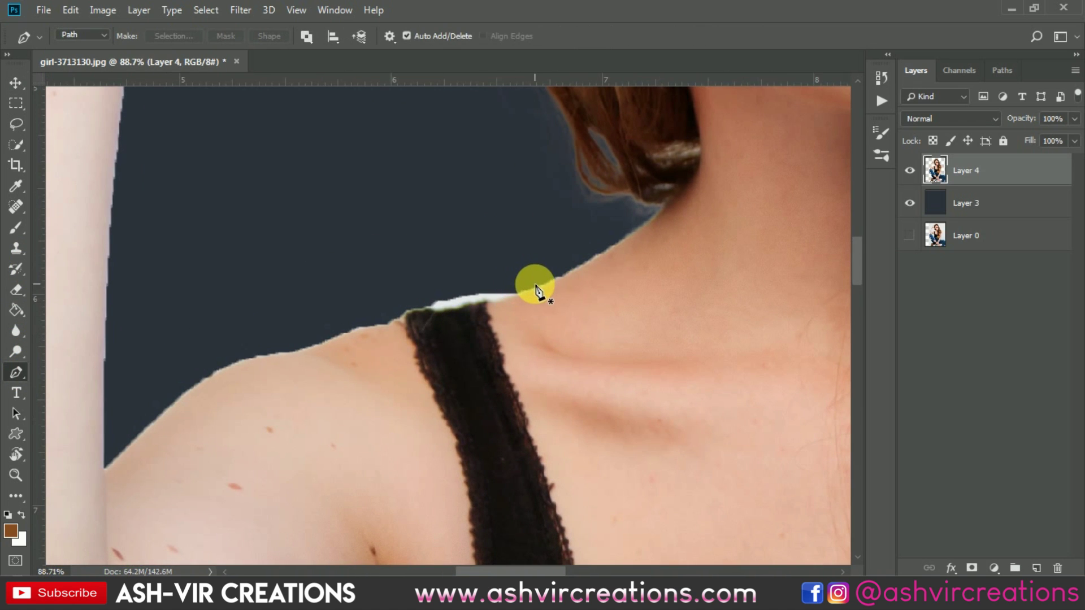
pyautogui.click(540, 287)
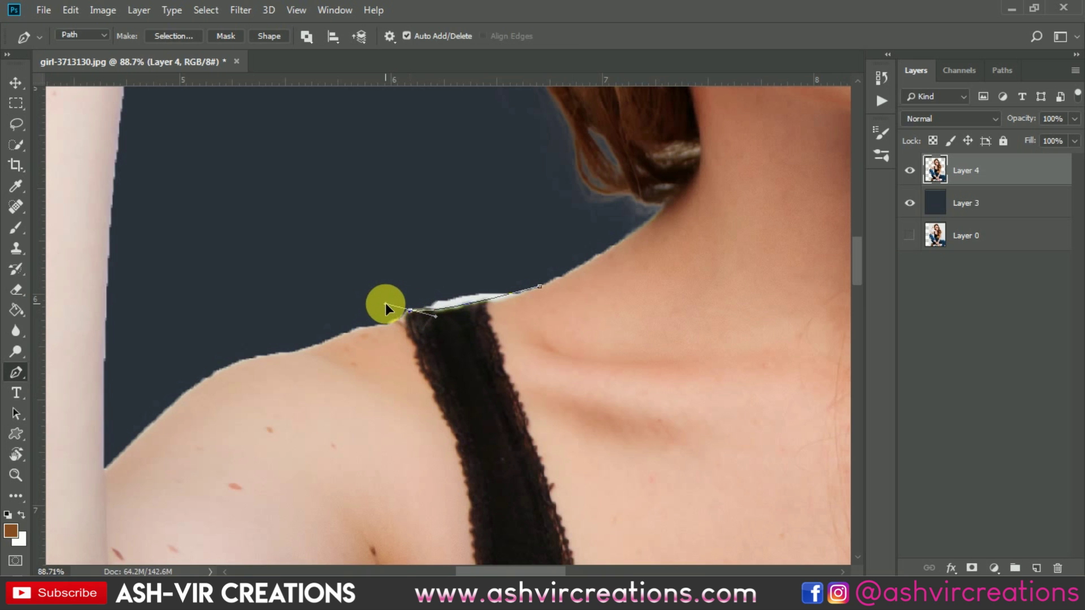
pyautogui.moveTo(386, 308); pyautogui.dragTo(376, 300)
pyautogui.click(430, 224)
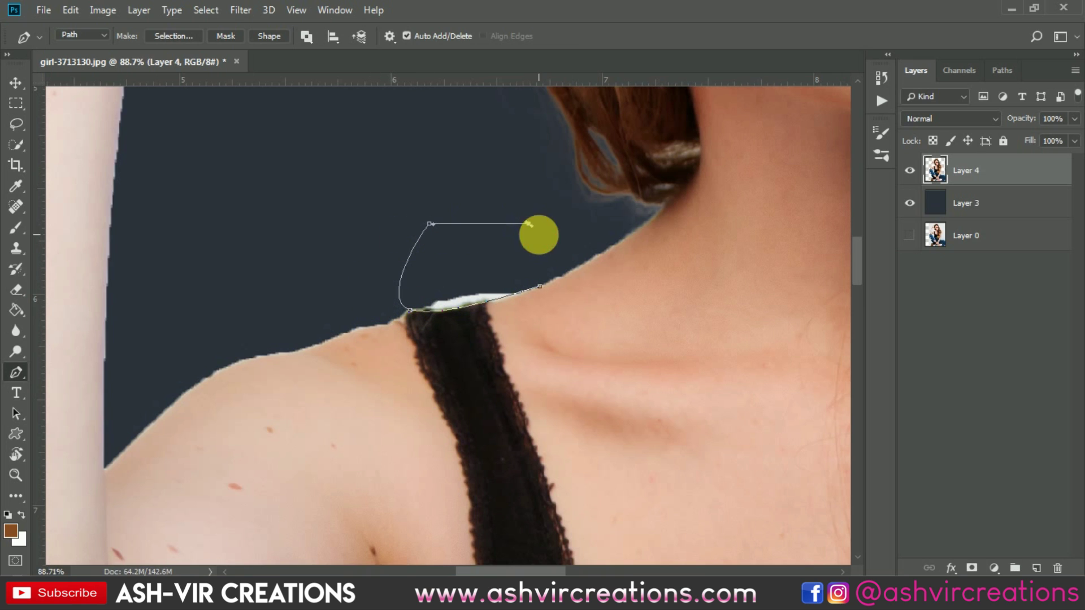
pyautogui.click(530, 225)
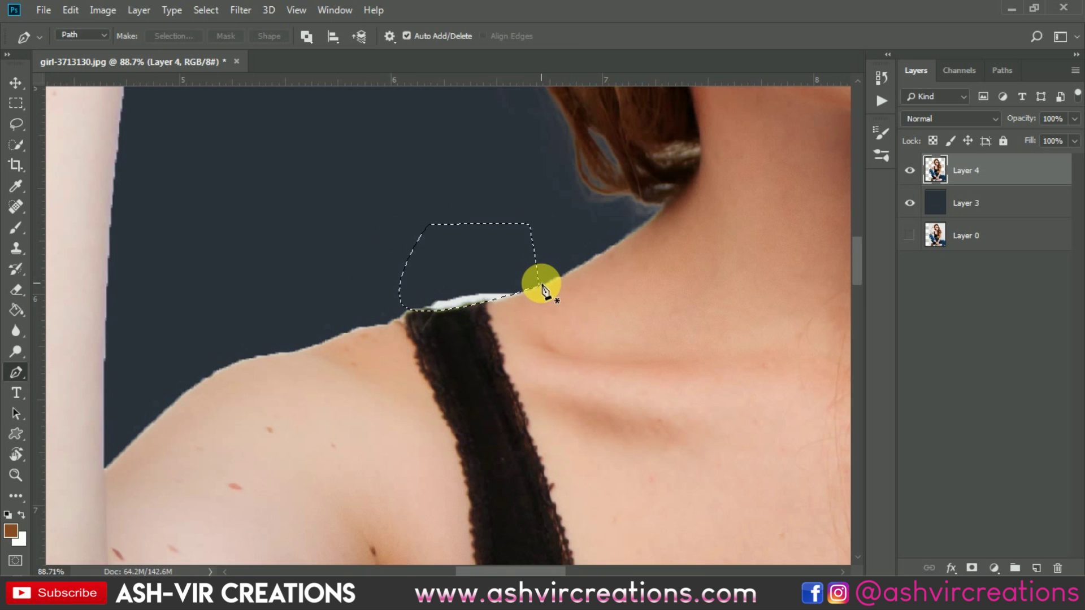
pyautogui.scroll(-5, 540, 287)
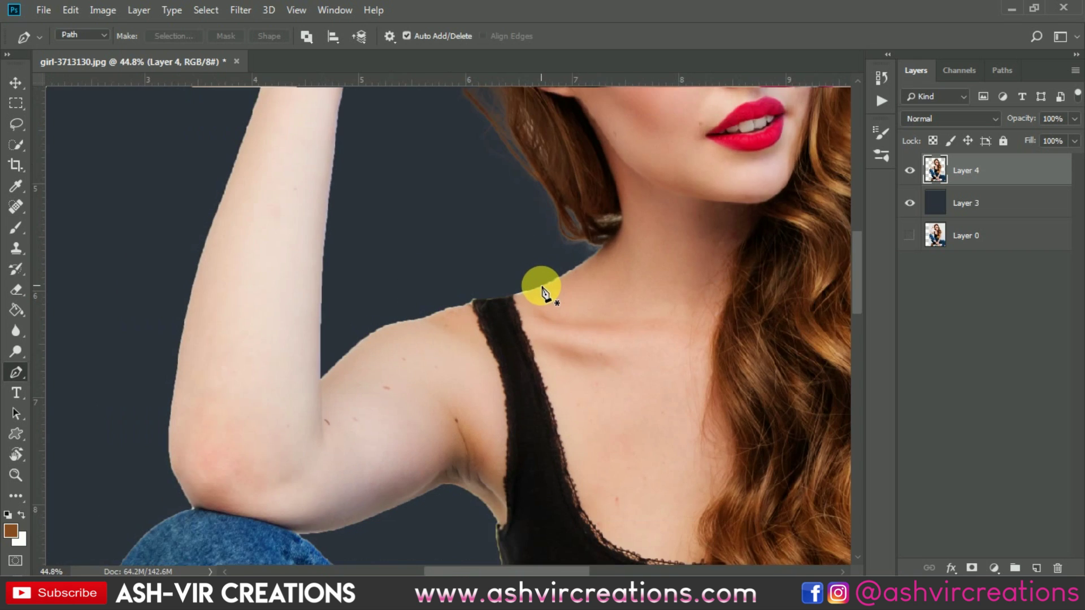
# - Add a new empty layer above Layer 4 and clip it to Layer 4
pyautogui.moveTo(553, 296); pyautogui.dragTo(452, 211)
pyautogui.scroll(-4, 505, 344)
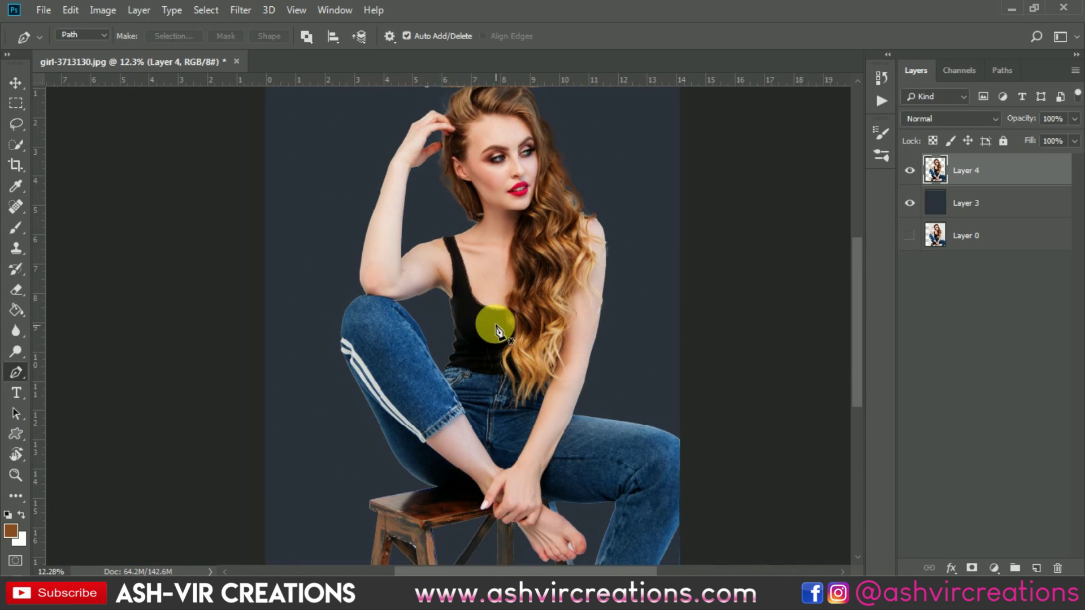
pyautogui.scroll(3, 464, 302)
pyautogui.moveTo(443, 376); pyautogui.dragTo(552, 280)
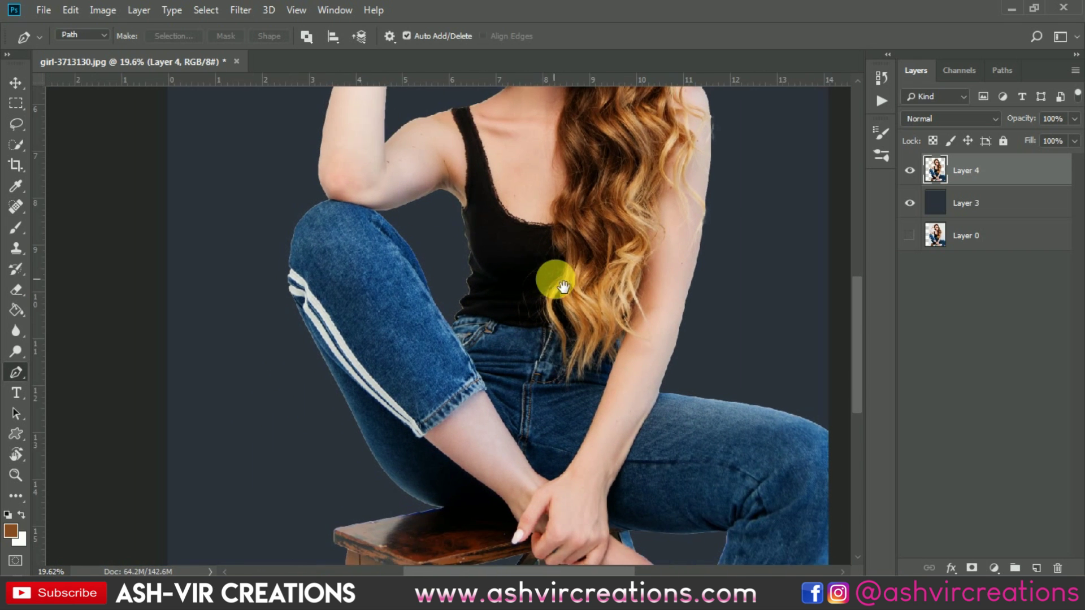
pyautogui.click(1040, 568)
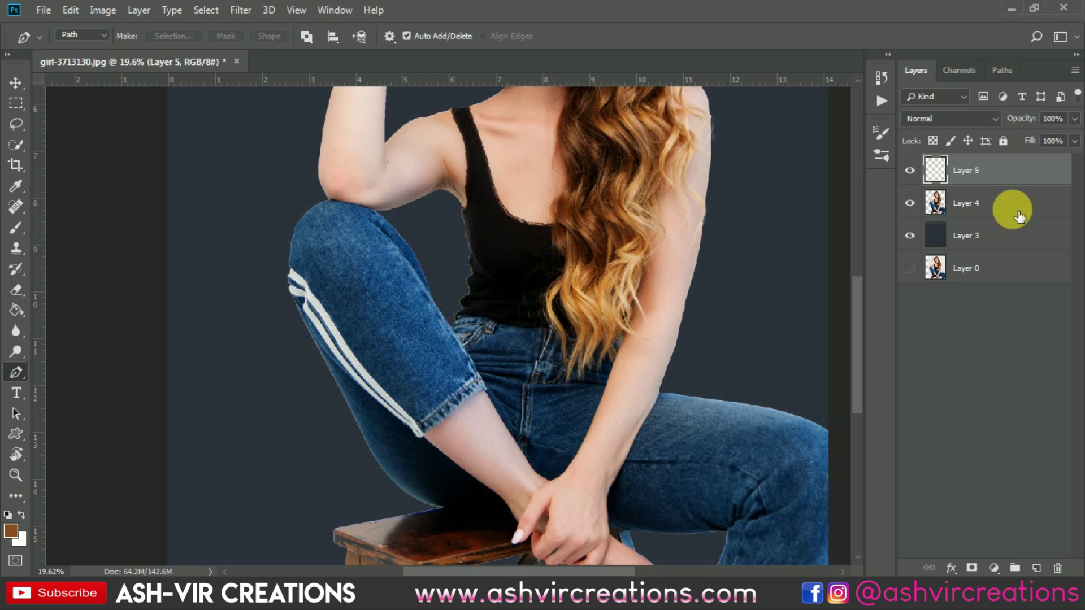
pyautogui.rightClick(1004, 166)
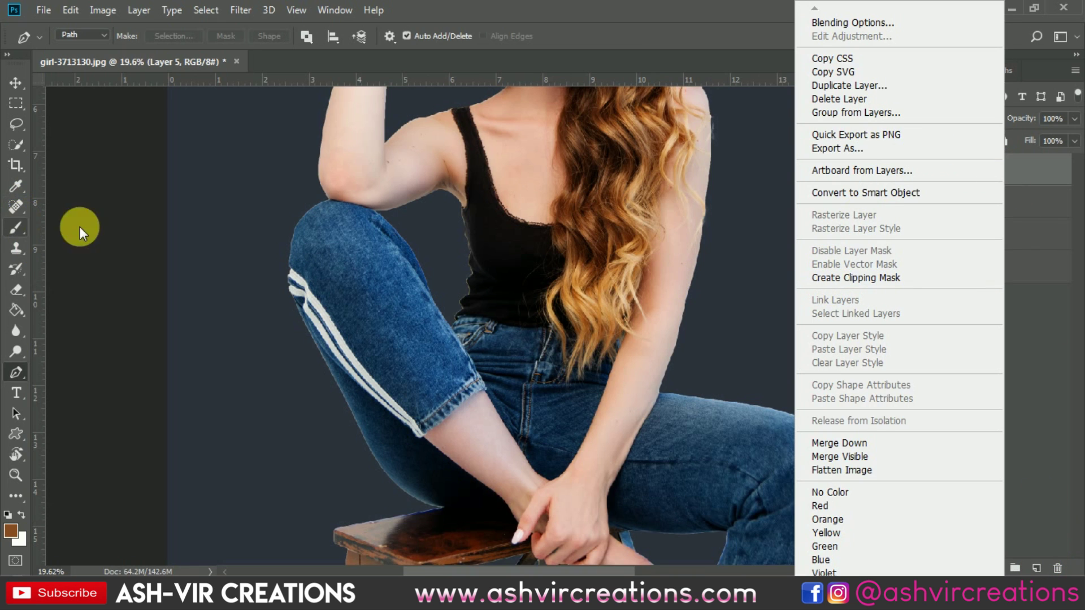
pyautogui.click(842, 277)
# - Paint blue sampled from the jeans along the striped trouser leg's outer edge on Layer 5 with an 80 px brush
pyautogui.click(16, 228)
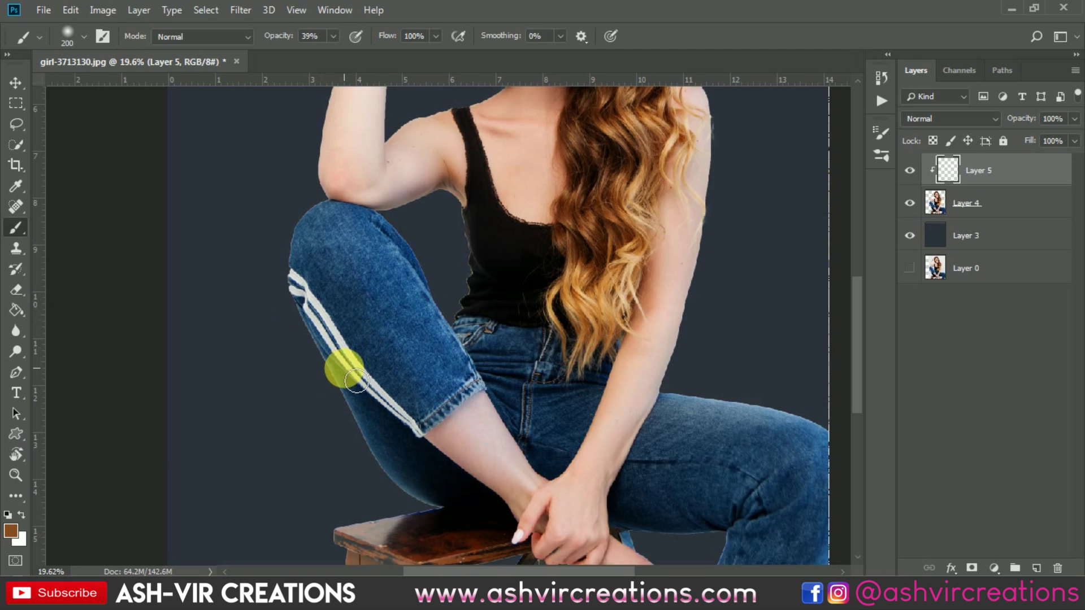
pyautogui.scroll(3, 339, 363)
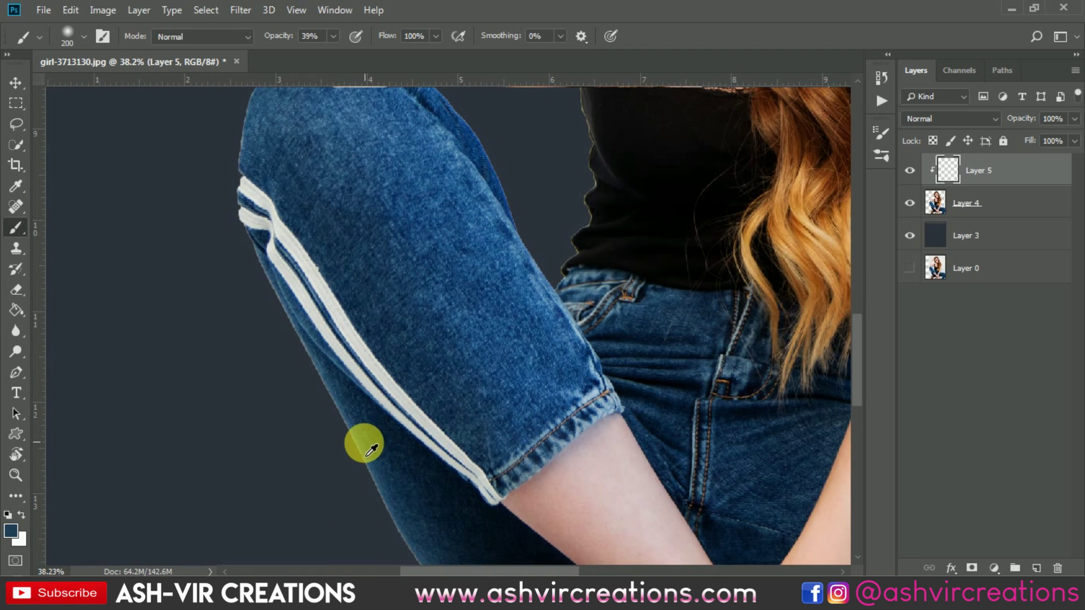
pyautogui.press('[')
pyautogui.press('[')
pyautogui.press('[')
pyautogui.press('[')
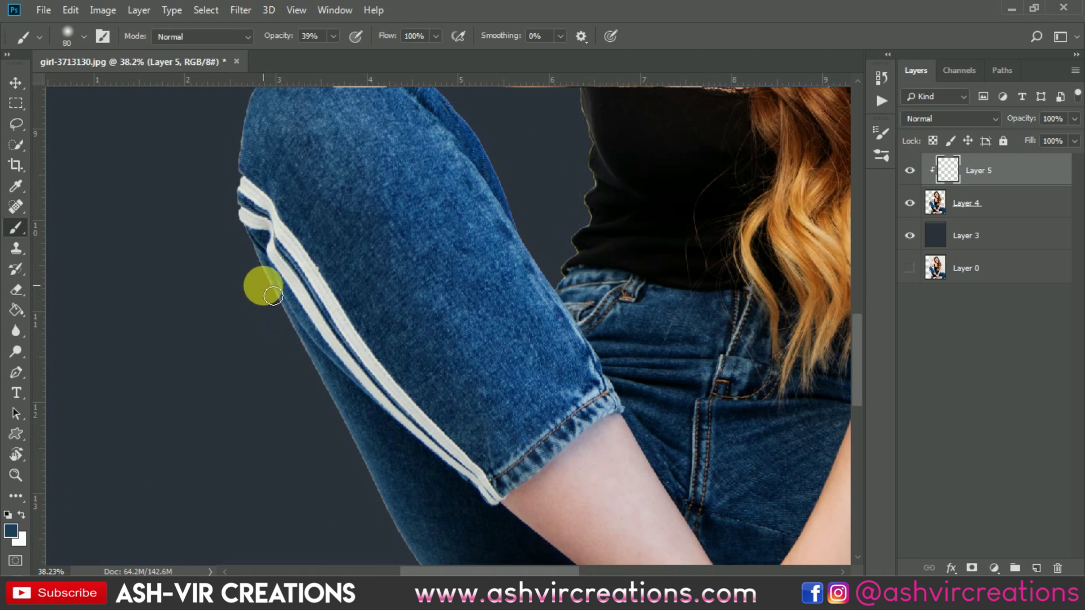
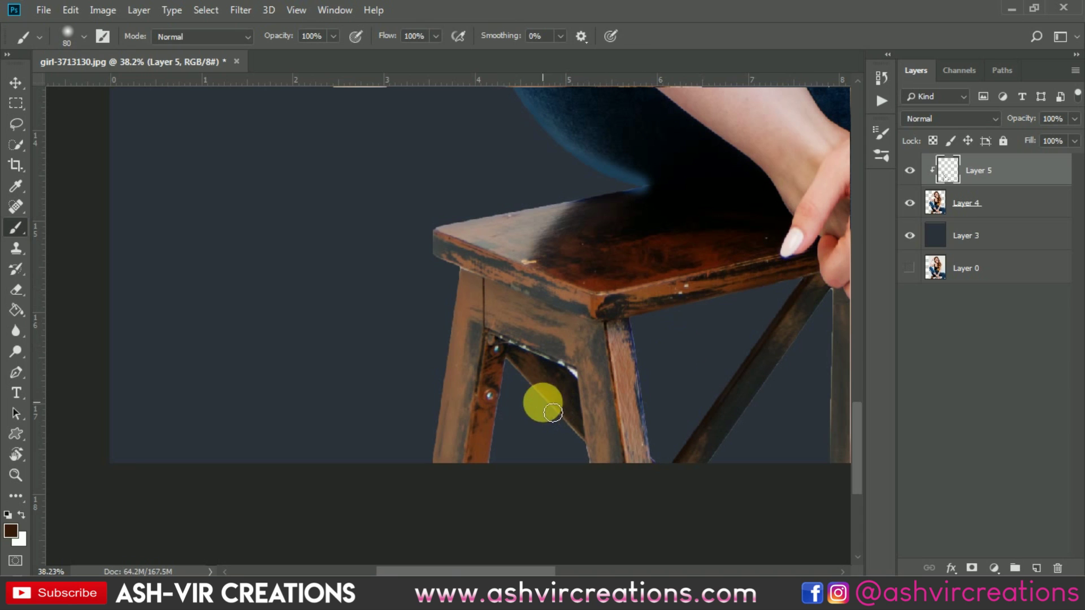
# - Paint dark brown sampled from the wood over the light fringes on the stool's braces and legs at 100% brush opacity
pyautogui.keyDown('alt'); pyautogui.click(534, 383); pyautogui.keyUp('alt')
pyautogui.moveTo(522, 378)
pyautogui.mouseDown()
pyautogui.moveTo(587, 453)
pyautogui.moveTo(594, 478)
pyautogui.moveTo(550, 412)
pyautogui.moveTo(508, 381)
pyautogui.moveTo(756, 406)
pyautogui.moveTo(583, 260)
pyautogui.moveTo(581, 442)
pyautogui.moveTo(613, 366)
pyautogui.moveTo(582, 308)
pyautogui.moveTo(622, 291)
pyautogui.mouseUp()
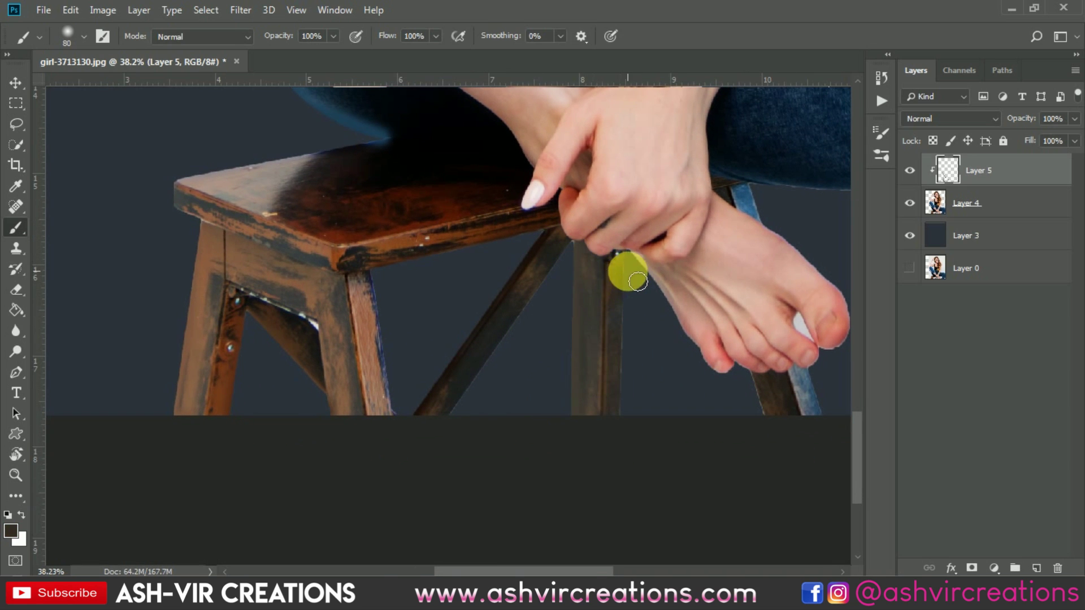
pyautogui.scroll(3, 637, 281)
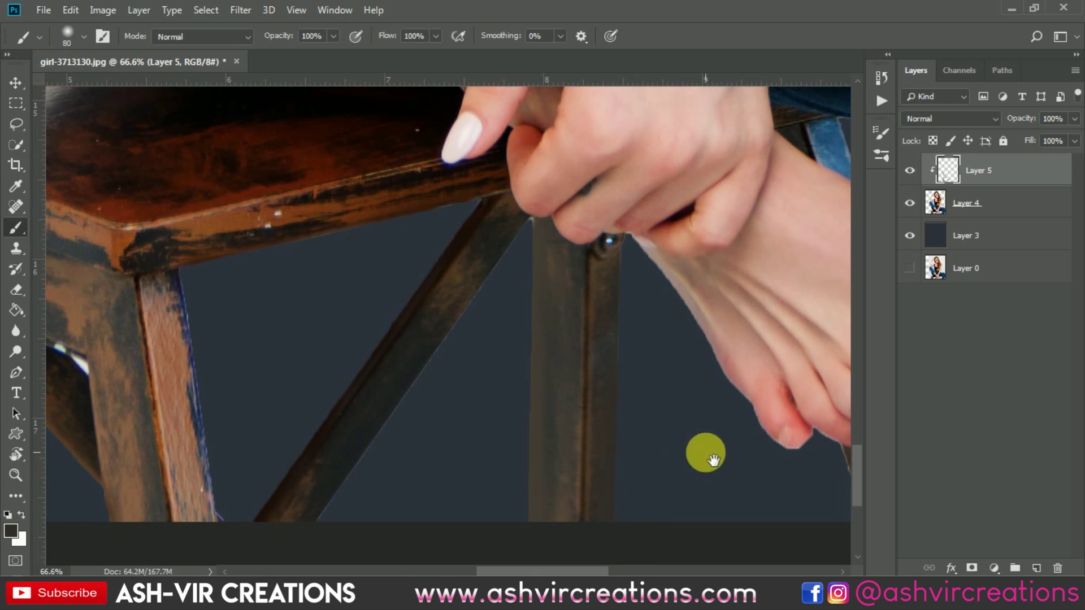
pyautogui.moveTo(713, 461); pyautogui.dragTo(500, 451)
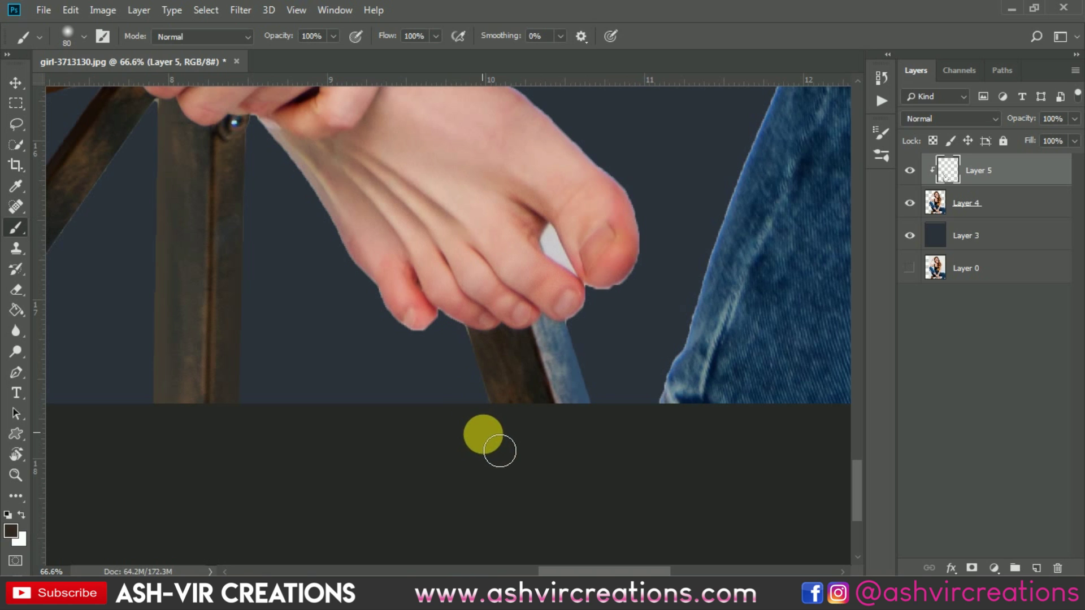
# - Paint sampled denim blue along the other trouser leg's inner edge and thigh underside, and sampled skin pink along the big toe's edge
pyautogui.scroll(-3, 576, 436)
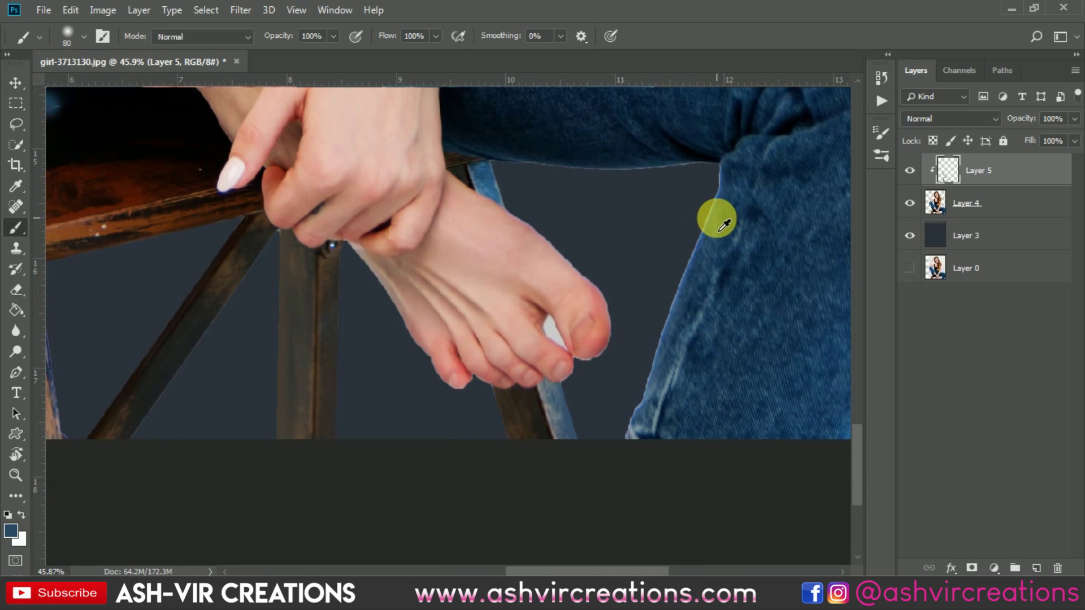
pyautogui.moveTo(719, 230)
pyautogui.mouseDown()
pyautogui.moveTo(695, 250)
pyautogui.moveTo(633, 397)
pyautogui.moveTo(633, 425)
pyautogui.moveTo(622, 424)
pyautogui.mouseUp()
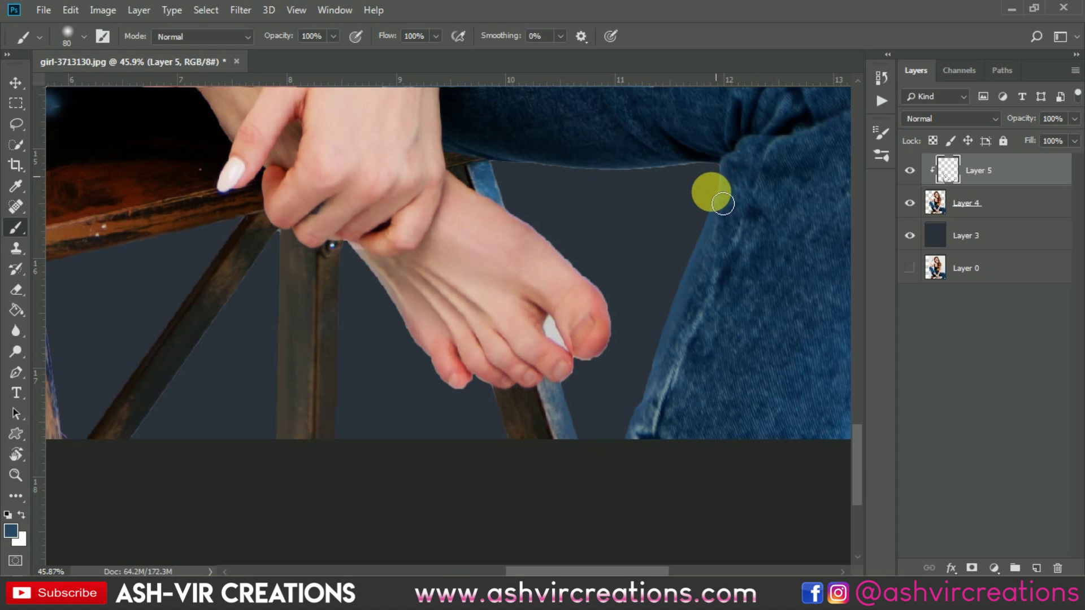
pyautogui.keyDown('alt'); pyautogui.click(712, 162); pyautogui.keyUp('alt')
pyautogui.moveTo(706, 176)
pyautogui.mouseDown()
pyautogui.moveTo(644, 187)
pyautogui.moveTo(516, 177)
pyautogui.mouseUp()
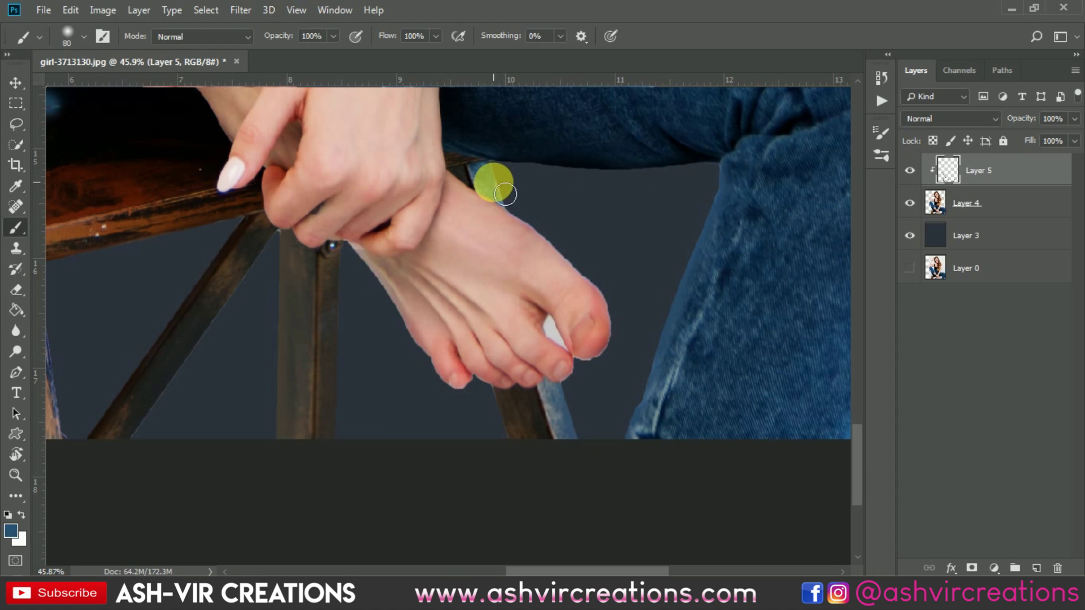
pyautogui.keyDown('alt'); pyautogui.click(584, 286); pyautogui.keyUp('alt')
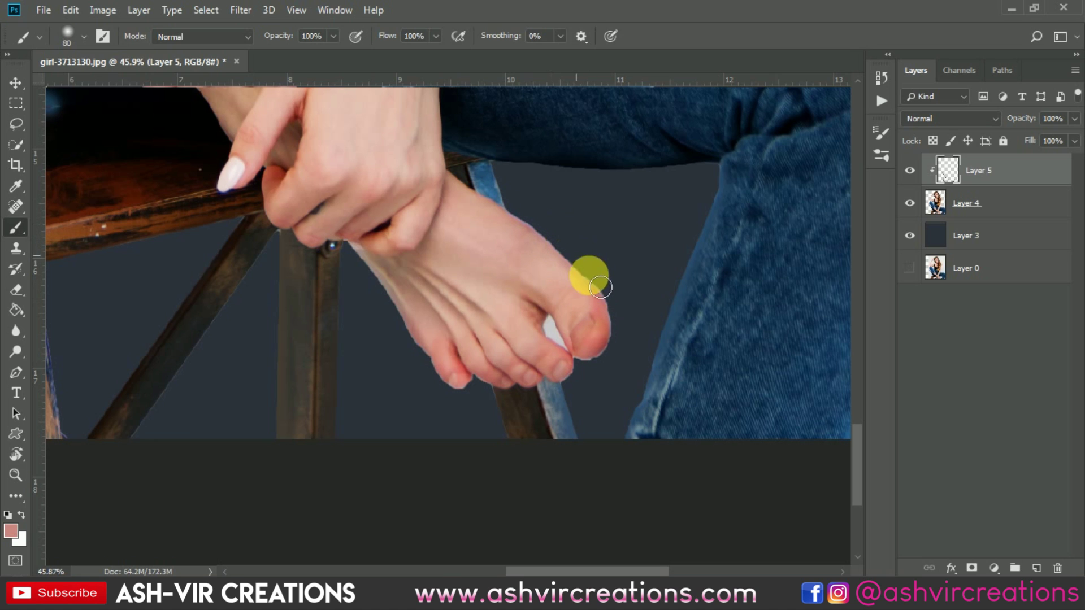
pyautogui.moveTo(600, 288)
pyautogui.mouseDown()
pyautogui.moveTo(619, 334)
pyautogui.moveTo(609, 377)
pyautogui.mouseUp()
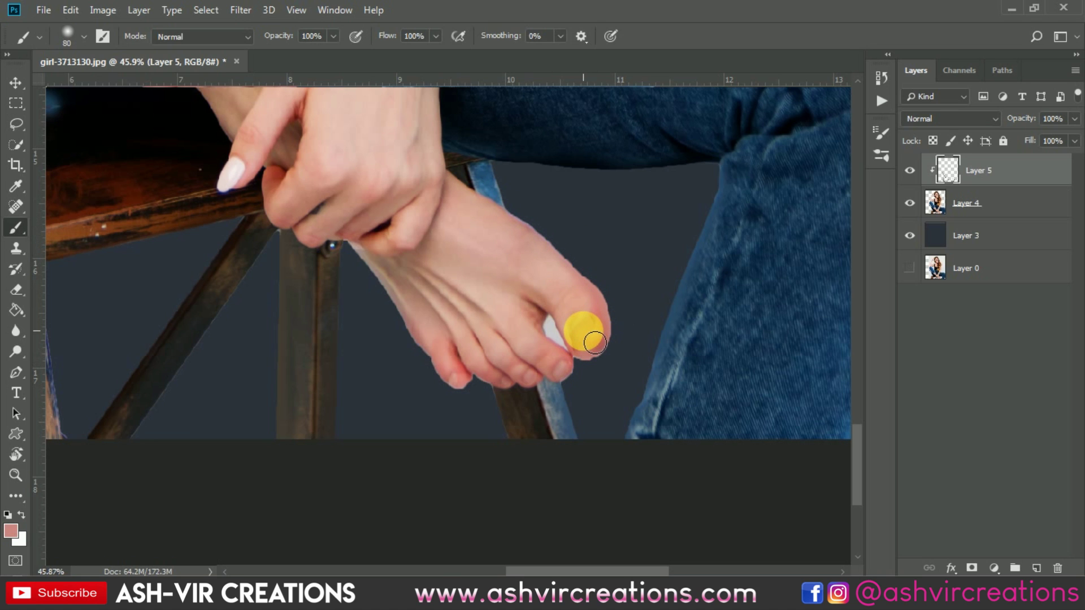
# - Select the light gap between the big toe and its neighbour on Layer 4 with Quick Selection and Magic Wand, and delete it
pyautogui.scroll(2, 599, 369)
pyautogui.press('w')
pyautogui.click(933, 201)
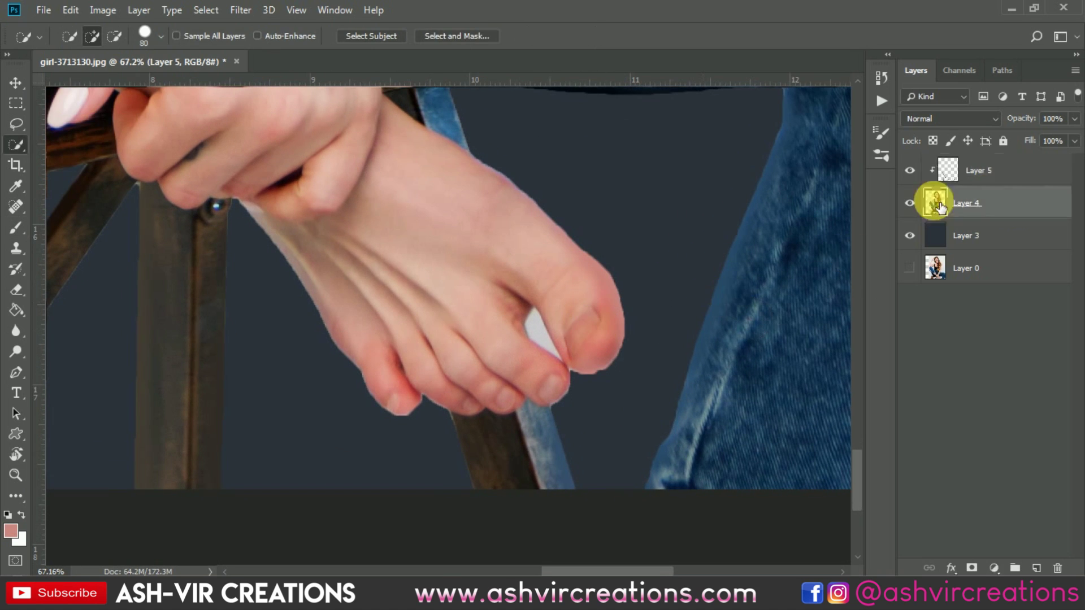
pyautogui.scroll(2, 541, 342)
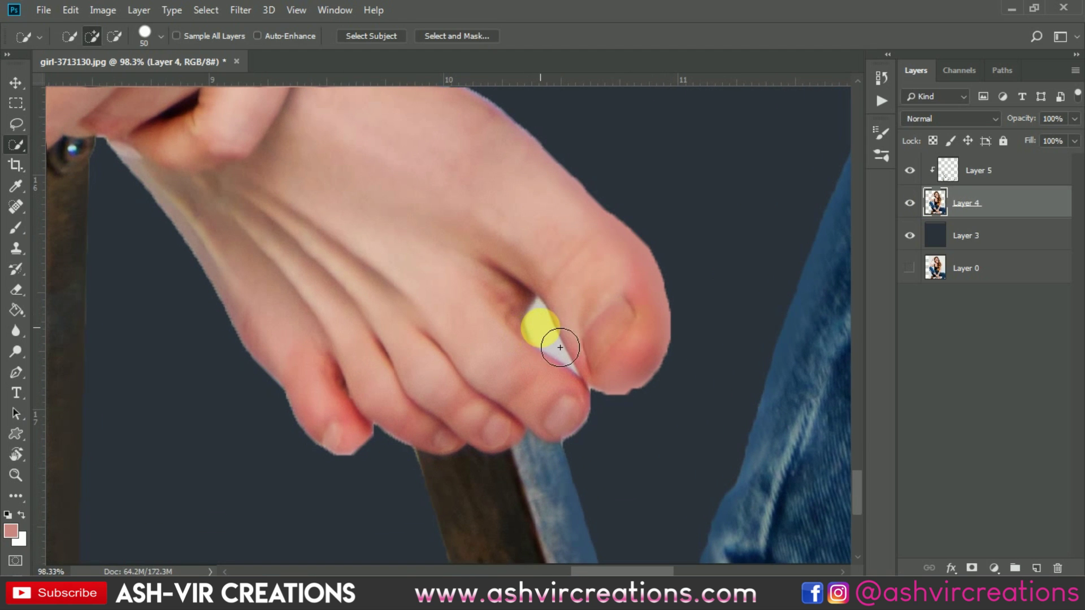
pyautogui.scroll(2, 557, 339)
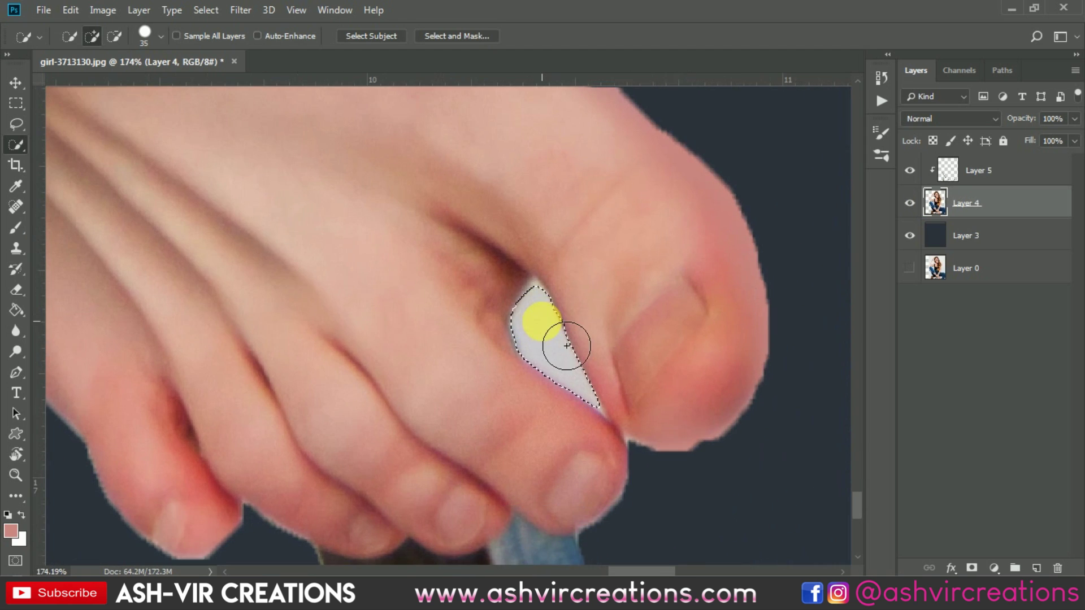
pyautogui.press('[')
pyautogui.rightClick(13, 145)
pyautogui.click(66, 158)
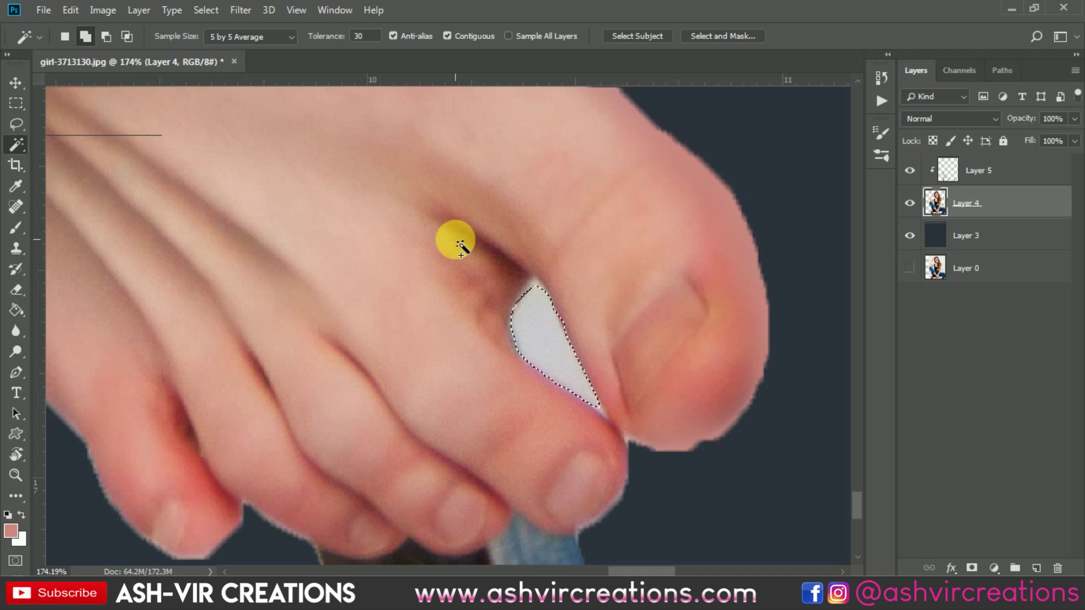
pyautogui.click(536, 287)
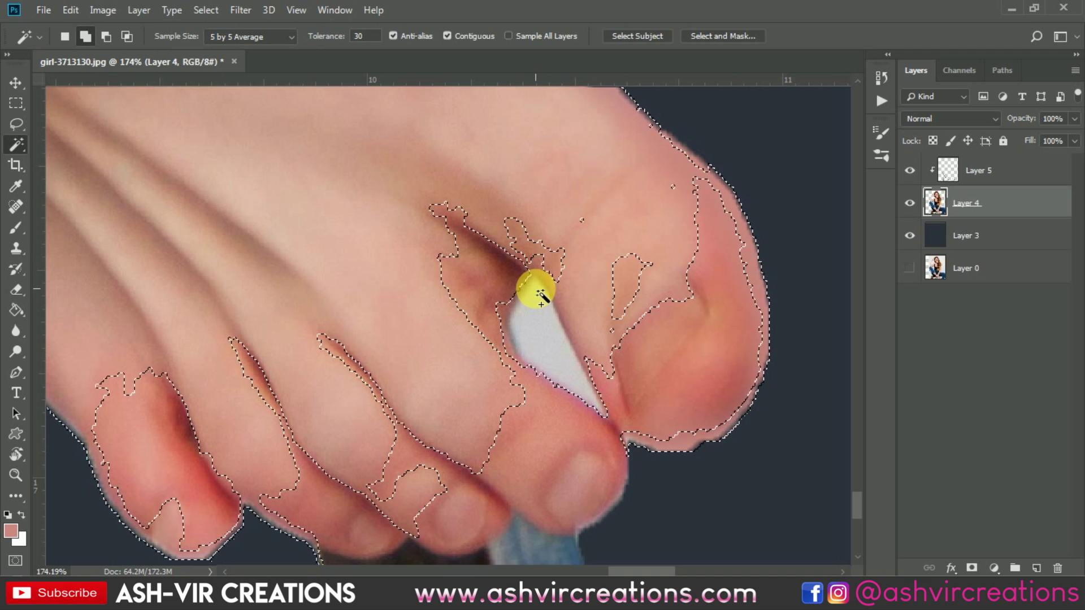
pyautogui.click(538, 291)
pyautogui.scroll(2, 540, 294)
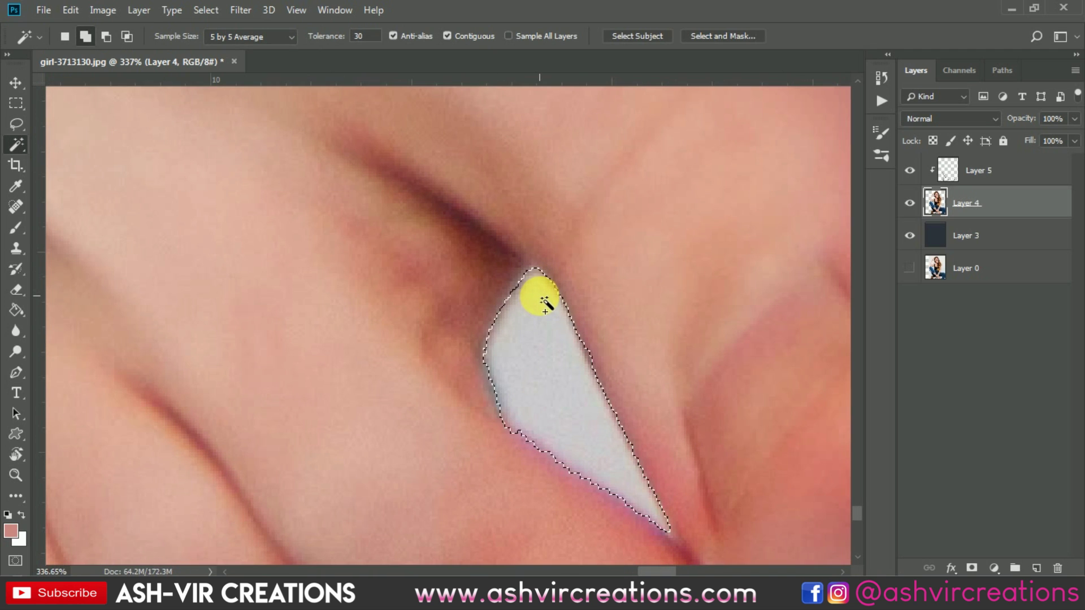
pyautogui.scroll(-2, 544, 304)
pyautogui.press('Delete')
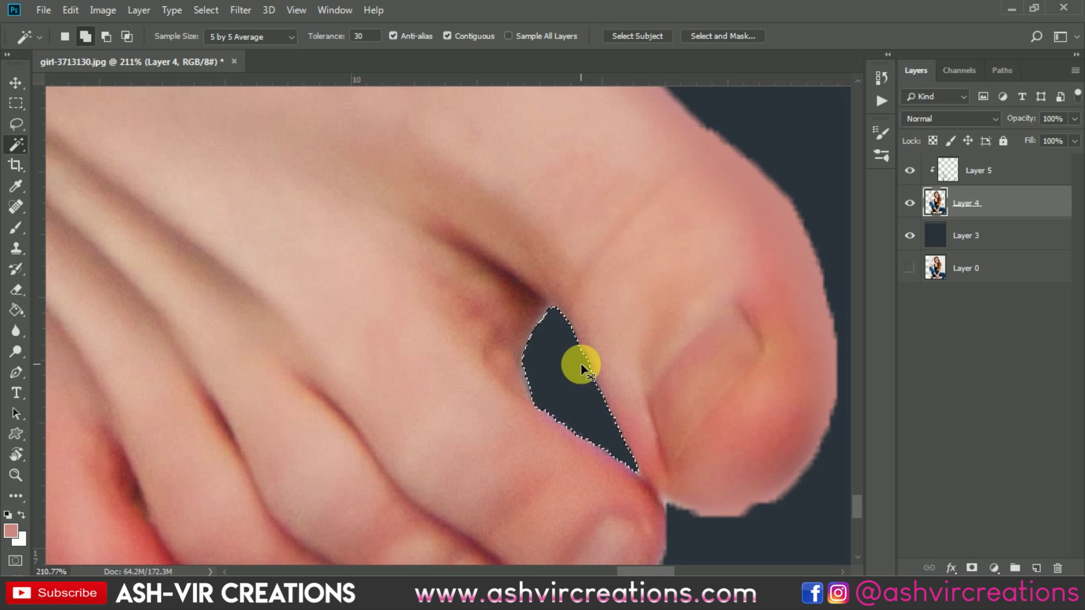
pyautogui.scroll(-8, 582, 368)
# - Paint black sampled from the tank top over the yellowish fringe along its side edge on Layer 5 with the 80 px brush
pyautogui.moveTo(552, 298); pyautogui.dragTo(556, 484)
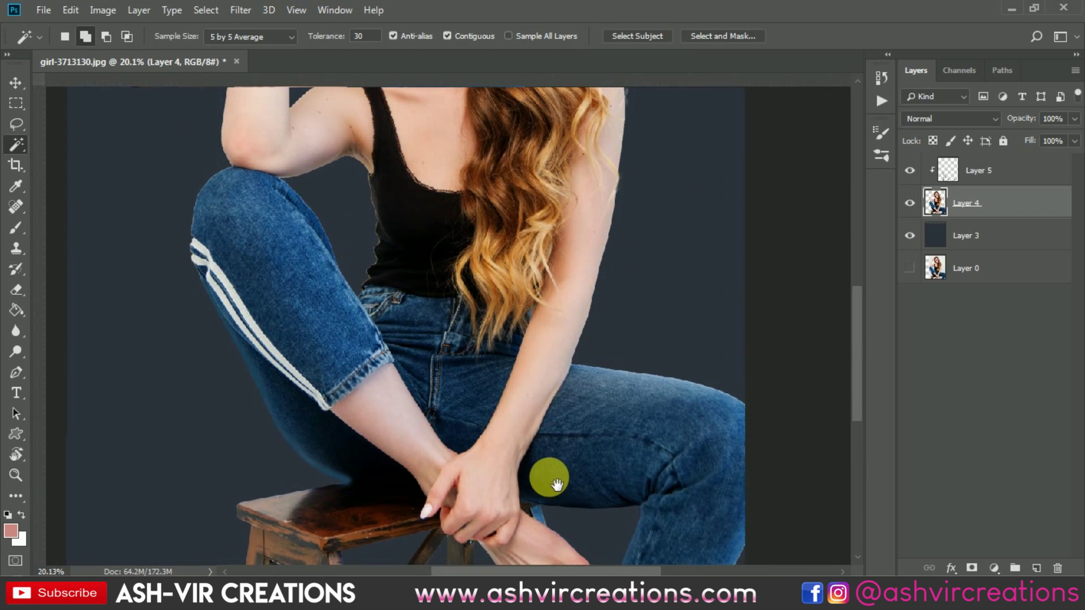
pyautogui.hotkey('ctrl', 'r')
pyautogui.moveTo(532, 187); pyautogui.dragTo(618, 307)
pyautogui.click(972, 170)
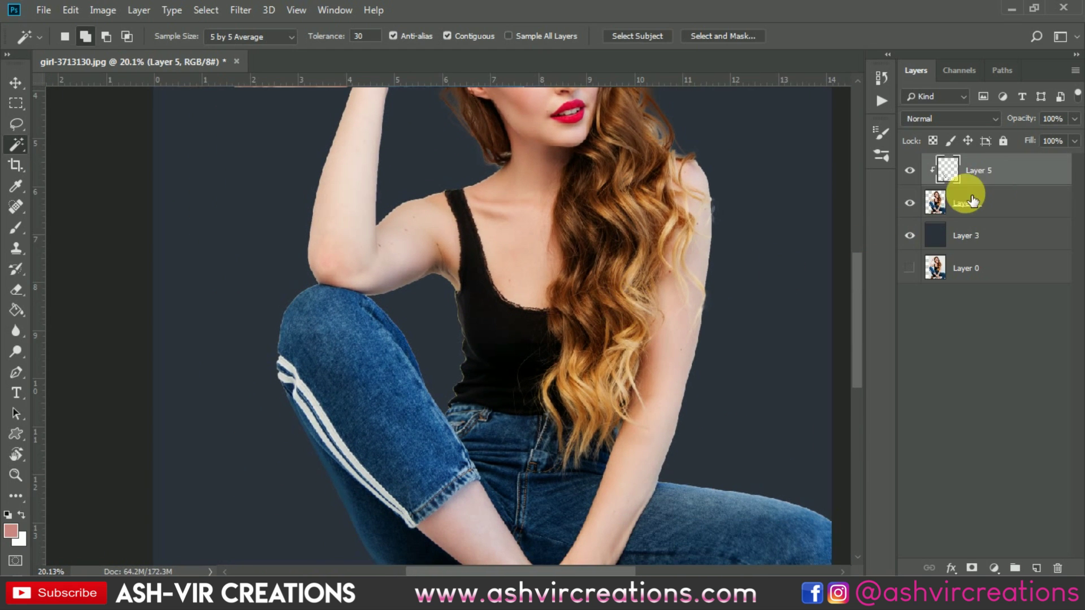
pyautogui.click(17, 226)
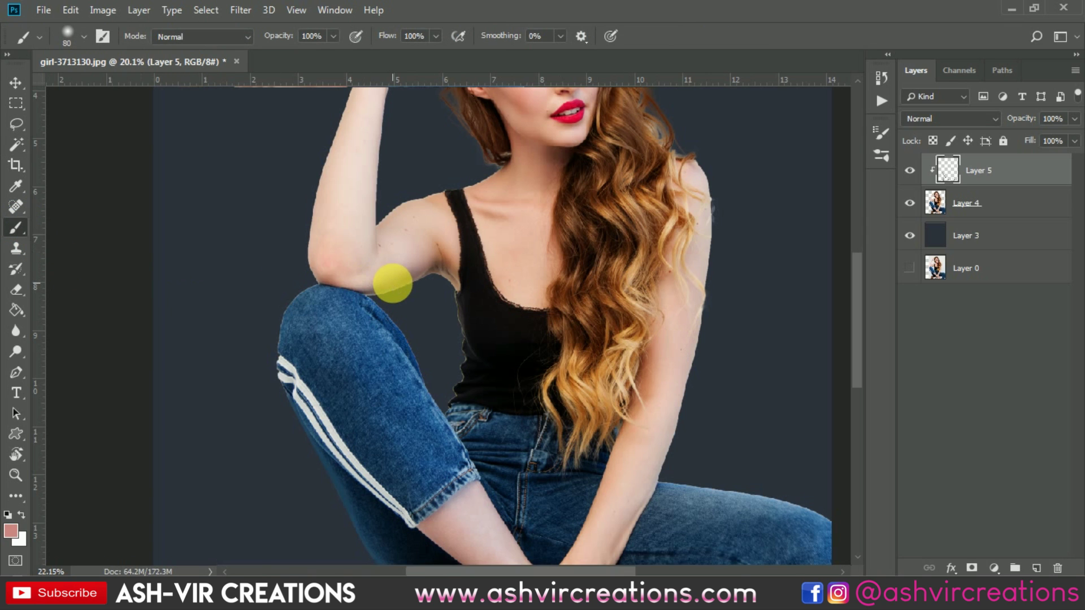
pyautogui.scroll(5, 393, 282)
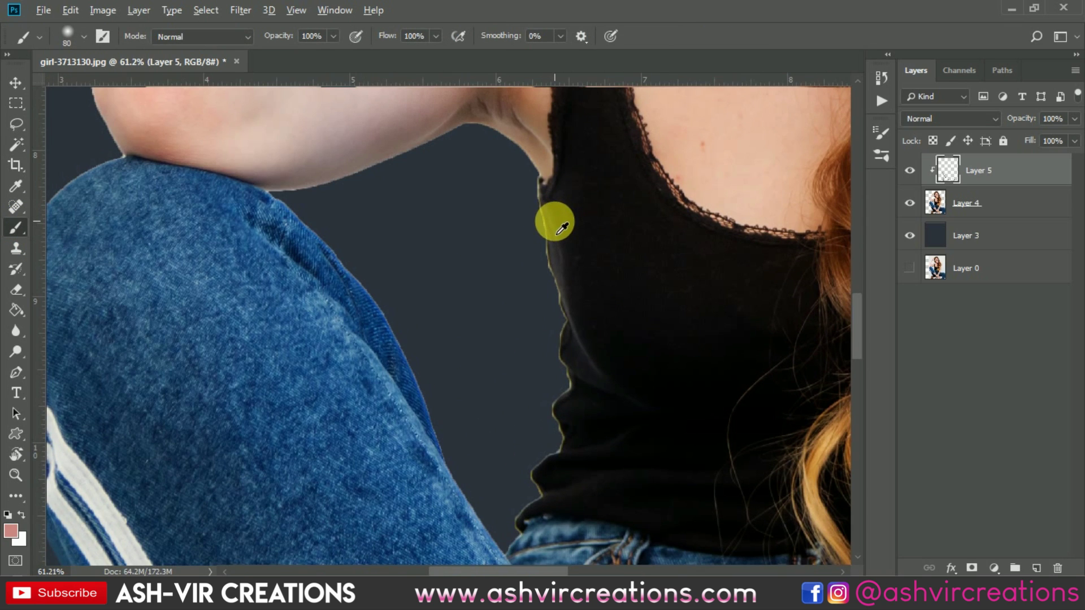
pyautogui.keyDown('alt'); pyautogui.click(557, 234); pyautogui.keyUp('alt')
pyautogui.moveTo(555, 221)
pyautogui.mouseDown()
pyautogui.moveTo(577, 407)
pyautogui.moveTo(570, 462)
pyautogui.moveTo(545, 485)
pyautogui.moveTo(530, 533)
pyautogui.moveTo(527, 340)
pyautogui.moveTo(381, 210)
pyautogui.mouseUp()
# - Paint sampled skin tones over the light fringes along the bent arm's underside and the shoulder edge
pyautogui.keyDown('alt'); pyautogui.click(328, 182); pyautogui.keyUp('alt')
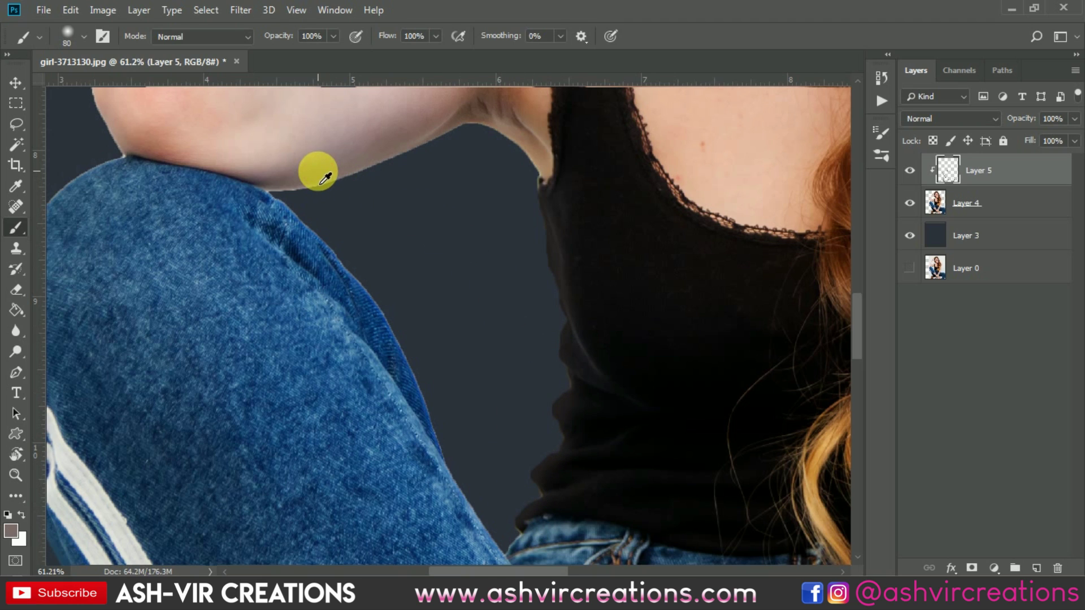
pyautogui.moveTo(331, 185)
pyautogui.mouseDown()
pyautogui.moveTo(315, 201)
pyautogui.moveTo(474, 164)
pyautogui.moveTo(569, 473)
pyautogui.moveTo(596, 481)
pyautogui.mouseUp()
pyautogui.click(590, 195)
pyautogui.moveTo(590, 195)
pyautogui.mouseDown()
pyautogui.moveTo(560, 168)
pyautogui.moveTo(476, 187)
pyautogui.moveTo(430, 223)
pyautogui.moveTo(420, 238)
pyautogui.moveTo(596, 179)
pyautogui.moveTo(457, 374)
pyautogui.mouseUp()
pyautogui.moveTo(540, 334)
pyautogui.mouseDown()
pyautogui.moveTo(592, 306)
pyautogui.moveTo(523, 335)
pyautogui.moveTo(418, 339)
pyautogui.moveTo(358, 327)
pyautogui.mouseUp()
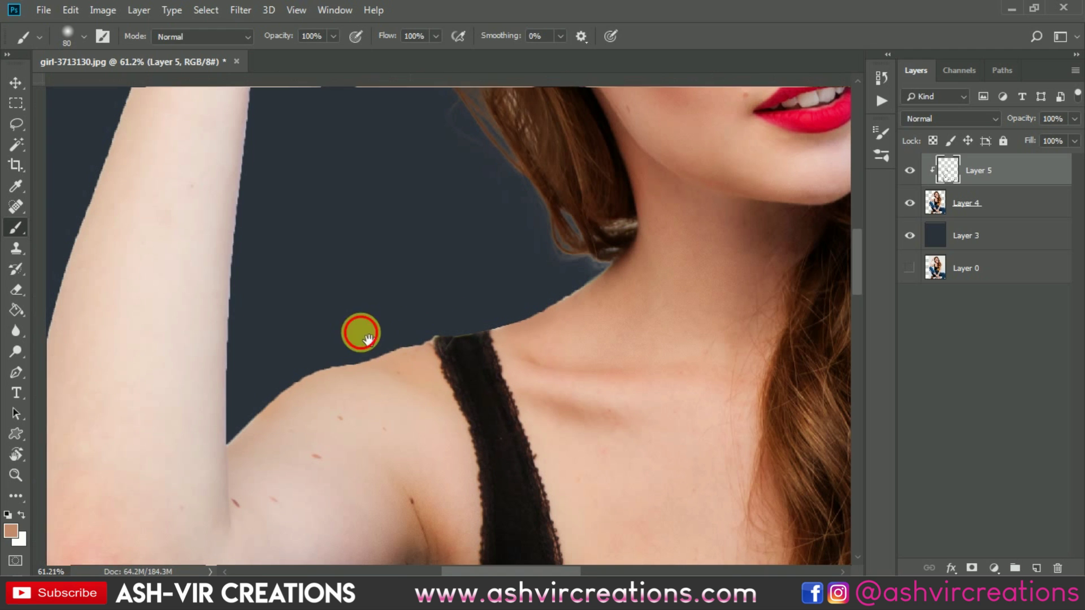
# - Paint sampled denim blue along the raised knee's outer edge up to the elbow on Layer 5
pyautogui.scroll(-3, 262, 279)
pyautogui.moveTo(274, 229); pyautogui.dragTo(424, 431)
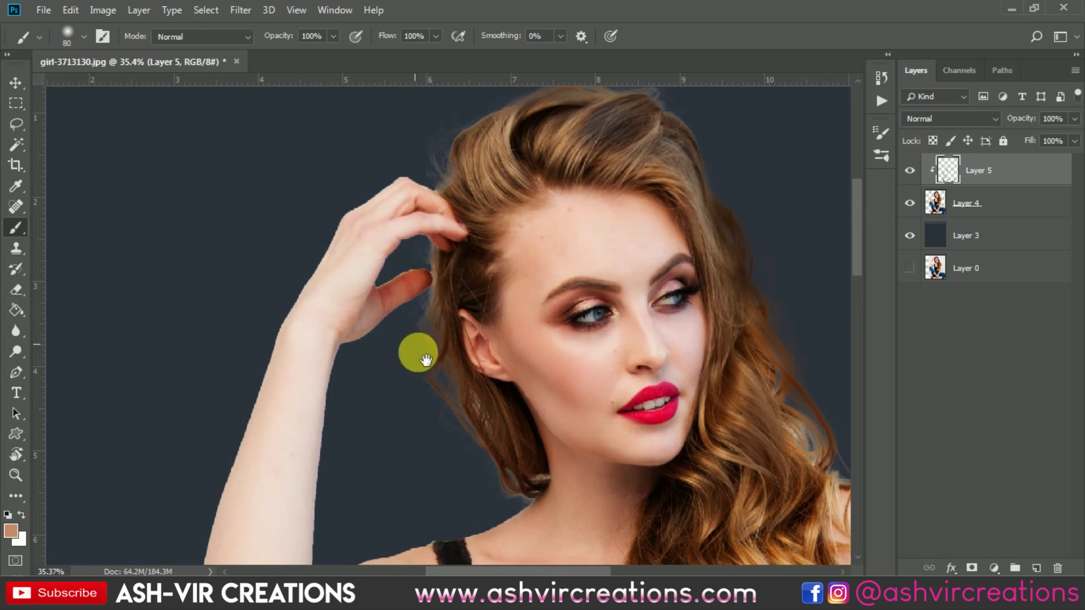
pyautogui.moveTo(417, 356); pyautogui.dragTo(371, 271)
pyautogui.moveTo(820, 390); pyautogui.dragTo(714, 85)
pyautogui.moveTo(630, 318); pyautogui.dragTo(533, 363)
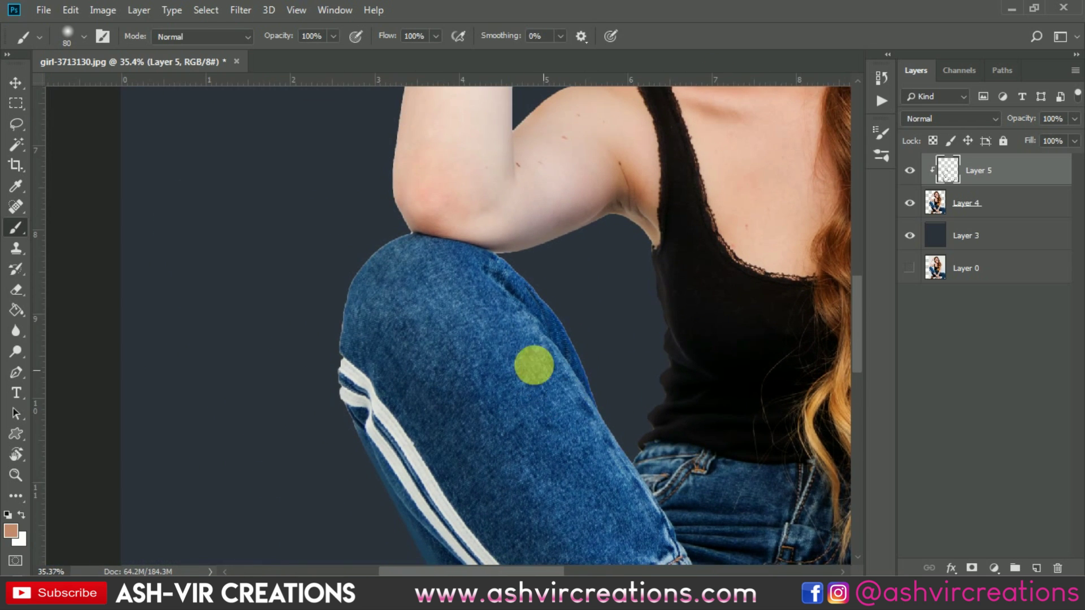
pyautogui.moveTo(398, 251)
pyautogui.mouseDown()
pyautogui.moveTo(366, 247)
pyautogui.moveTo(353, 281)
pyautogui.moveTo(382, 256)
pyautogui.mouseUp()
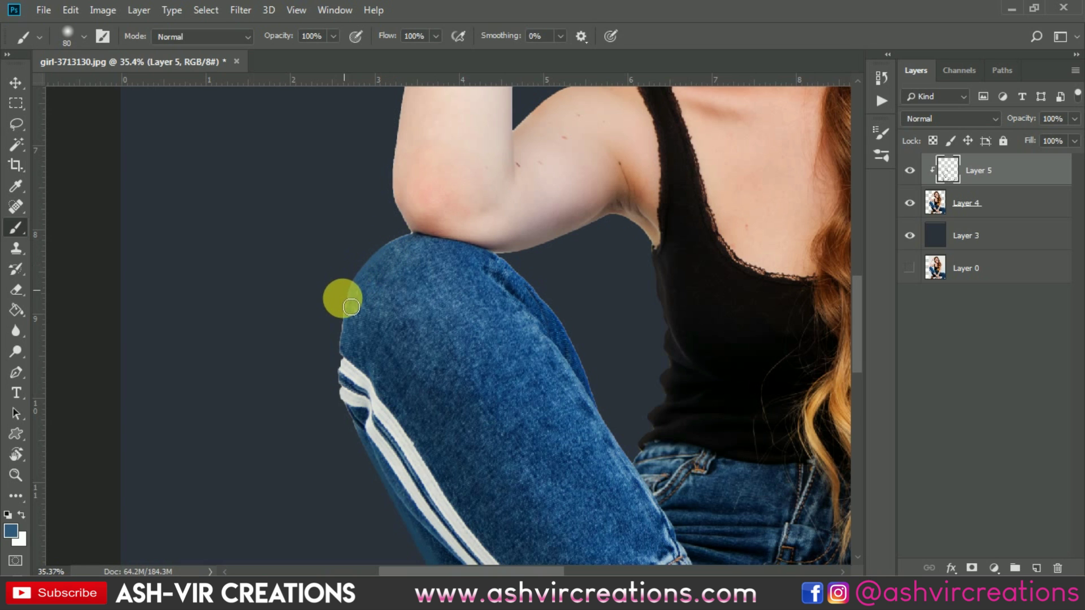
pyautogui.scroll(5, 411, 244)
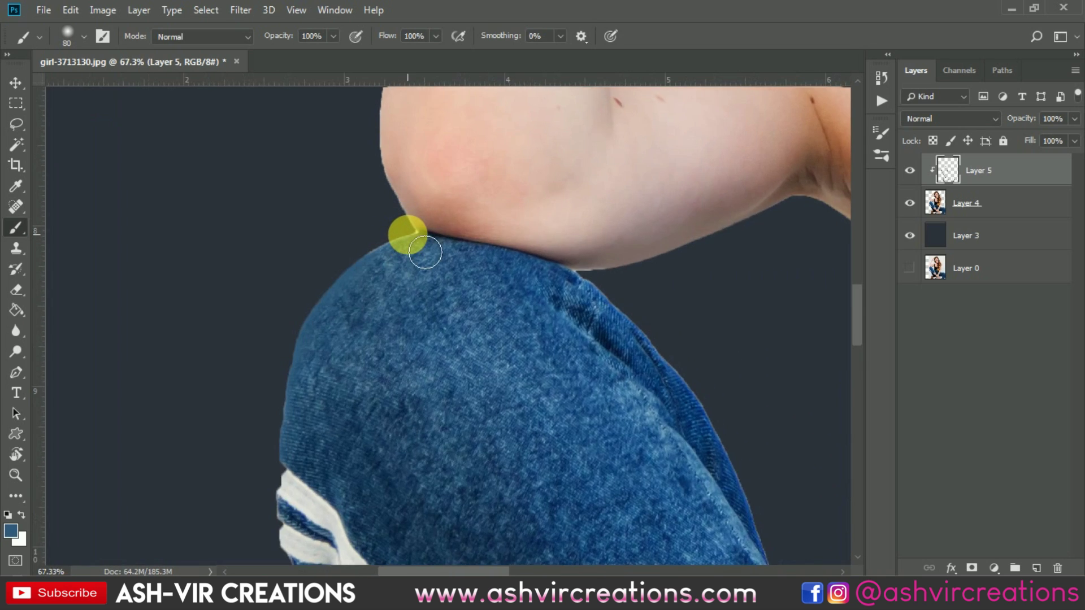
pyautogui.moveTo(418, 277); pyautogui.dragTo(327, 304)
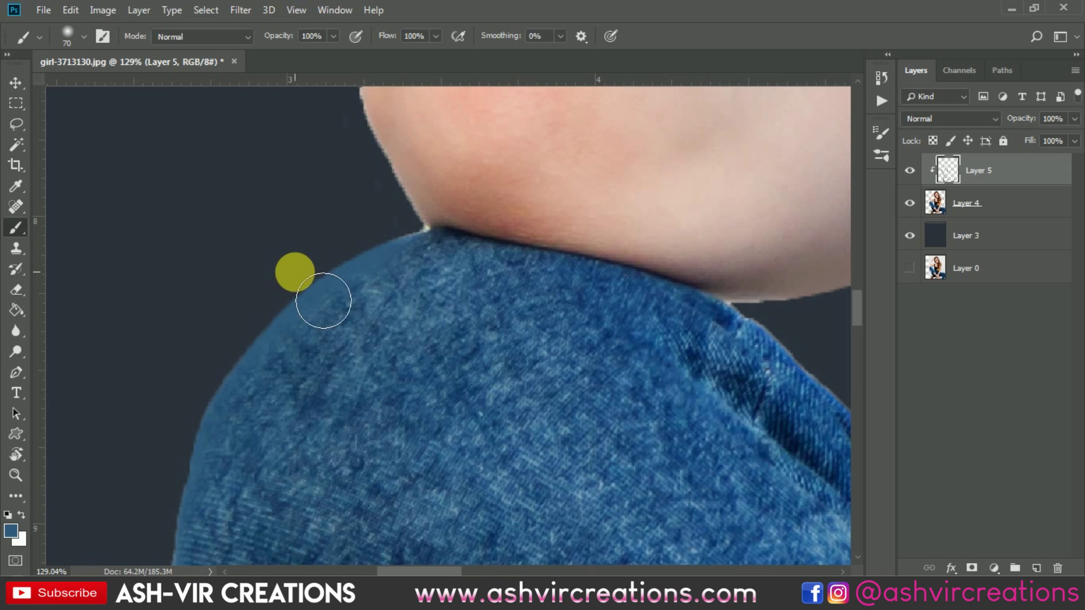
# - Paint sampled skin tone over the light spot where the elbow meets the knee with a 30 px brush
pyautogui.press('[')
pyautogui.press('[')
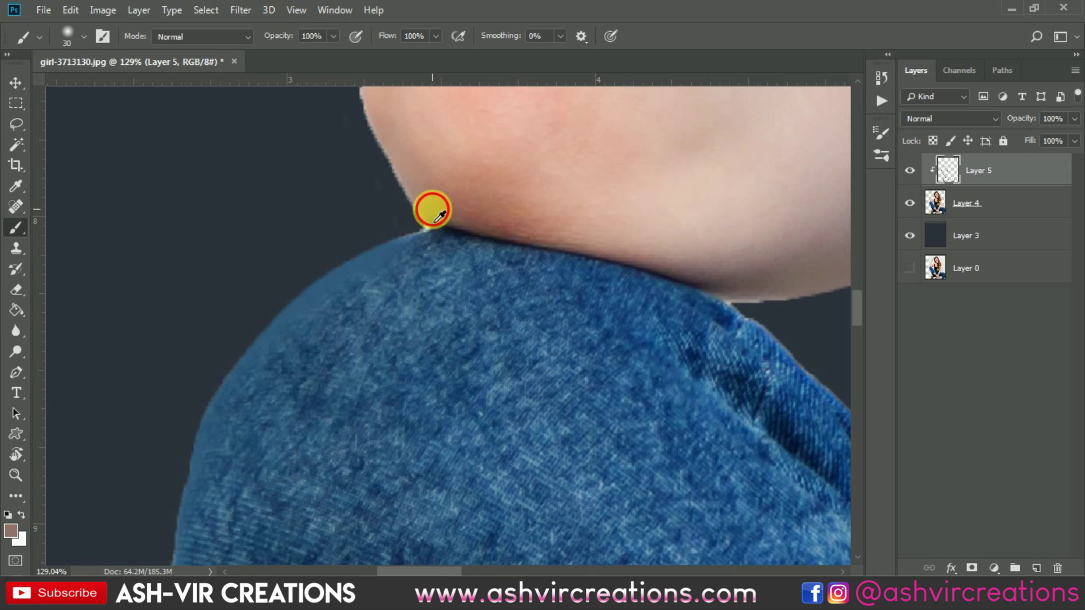
pyautogui.scroll(-10, 328, 192)
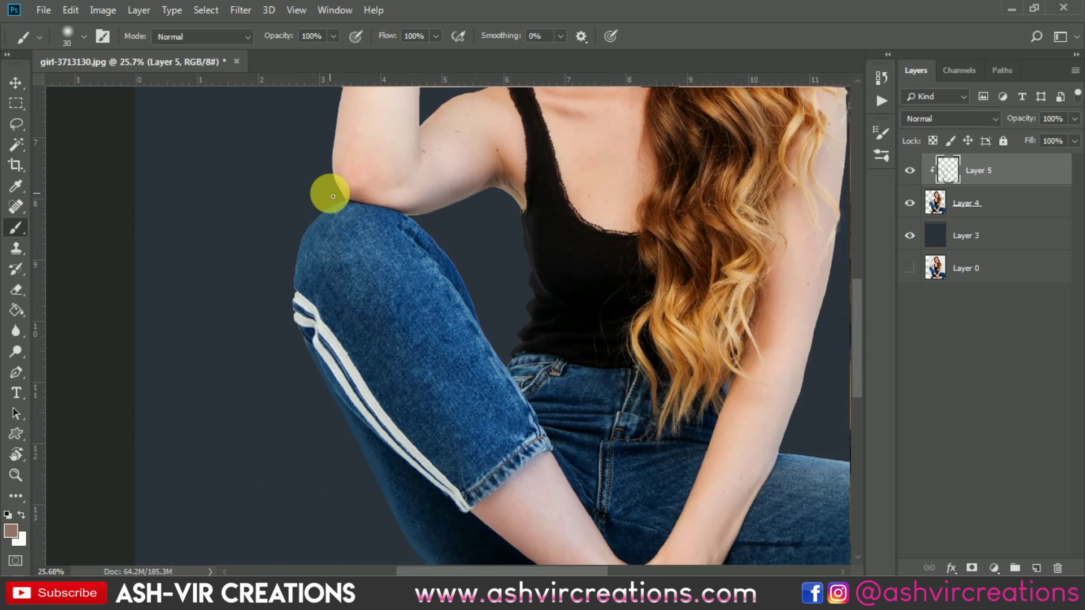
pyautogui.press('v')
pyautogui.hotkey('ctrl', '0')
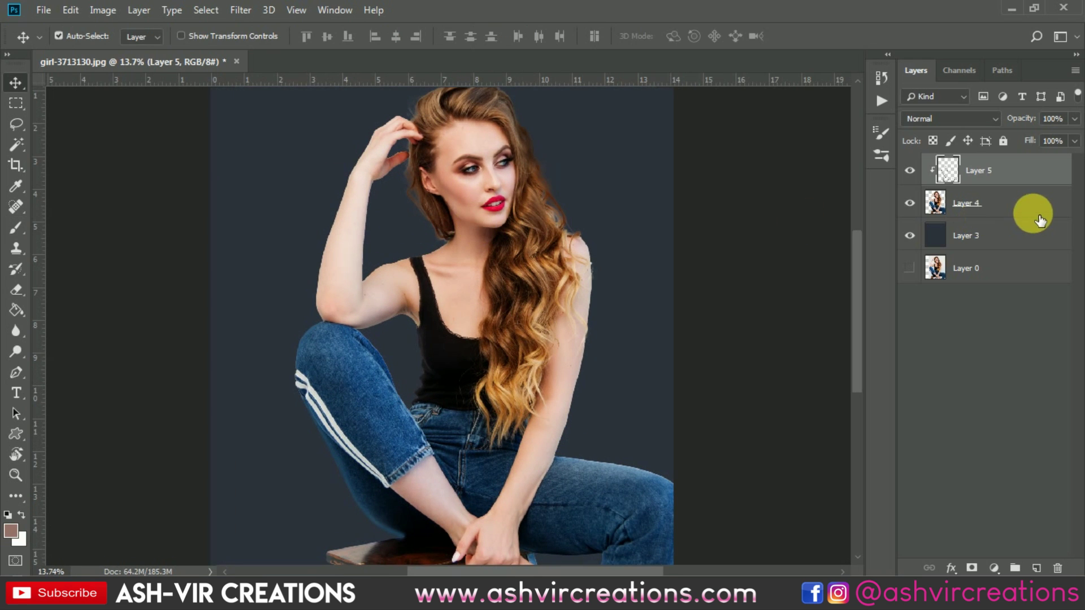
pyautogui.keyDown('shift'); pyautogui.click(1032, 203); pyautogui.keyUp('shift')
pyautogui.rightClick(1032, 203)
pyautogui.click(1032, 203)
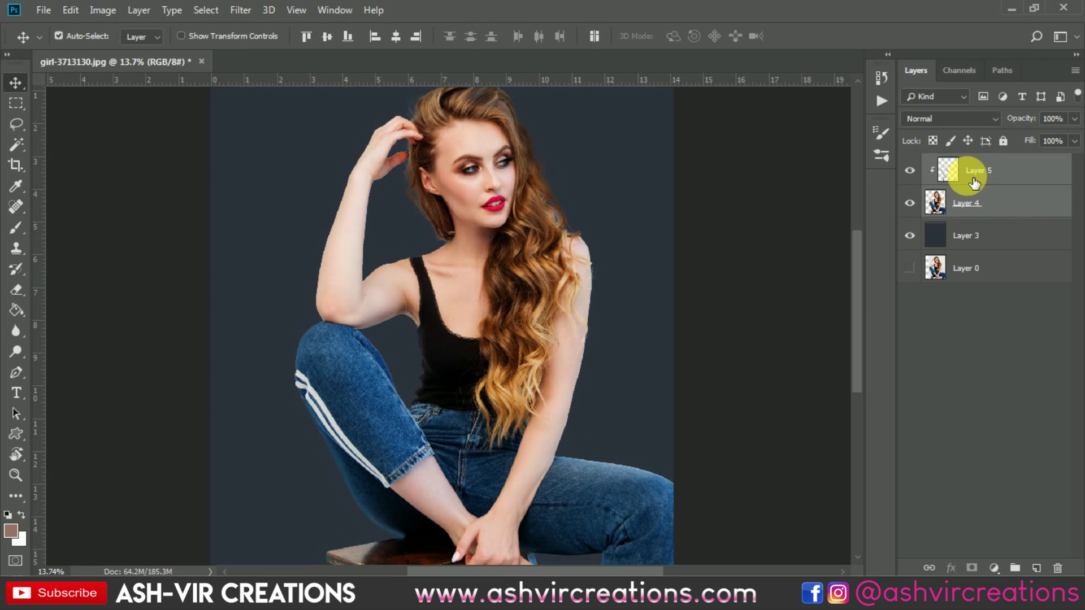
# - Compare the figure's edges with the painted Layer 5 hidden and shown, close up and in the full picture
pyautogui.click(910, 171)
pyautogui.click(910, 171)
pyautogui.click(917, 171)
pyautogui.scroll(3, 388, 467)
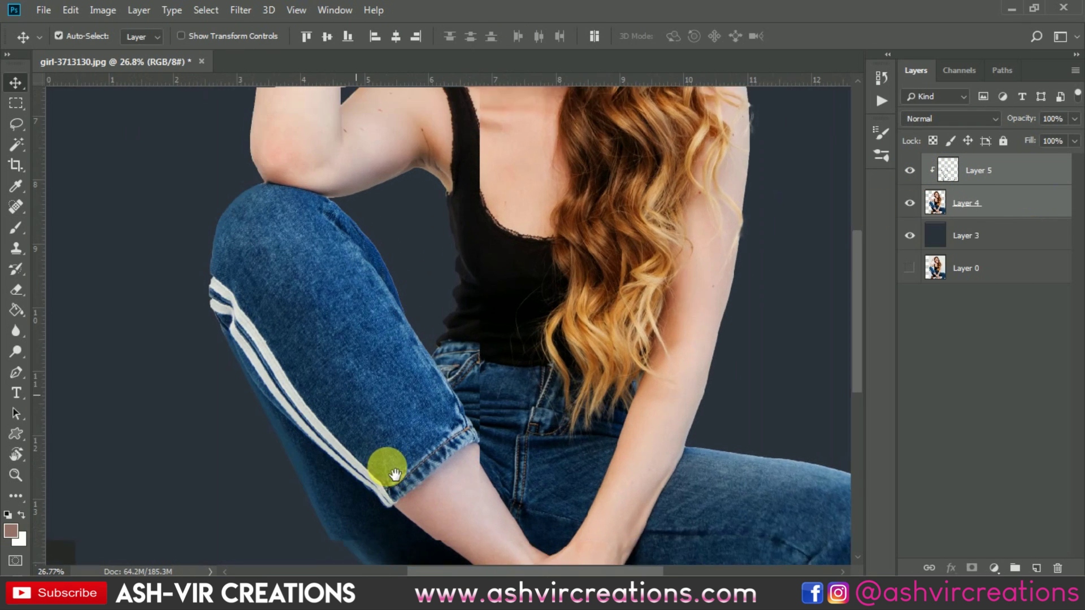
pyautogui.click(911, 171)
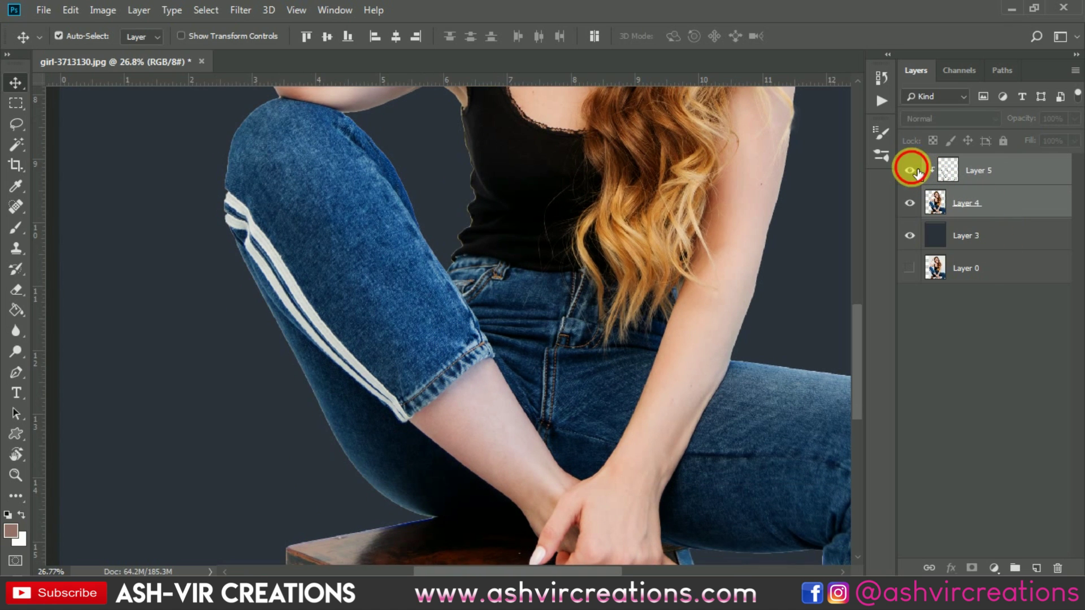
pyautogui.click(910, 171)
pyautogui.click(910, 170)
pyautogui.click(909, 170)
pyautogui.click(910, 171)
pyautogui.click(910, 171)
pyautogui.scroll(-2, 668, 235)
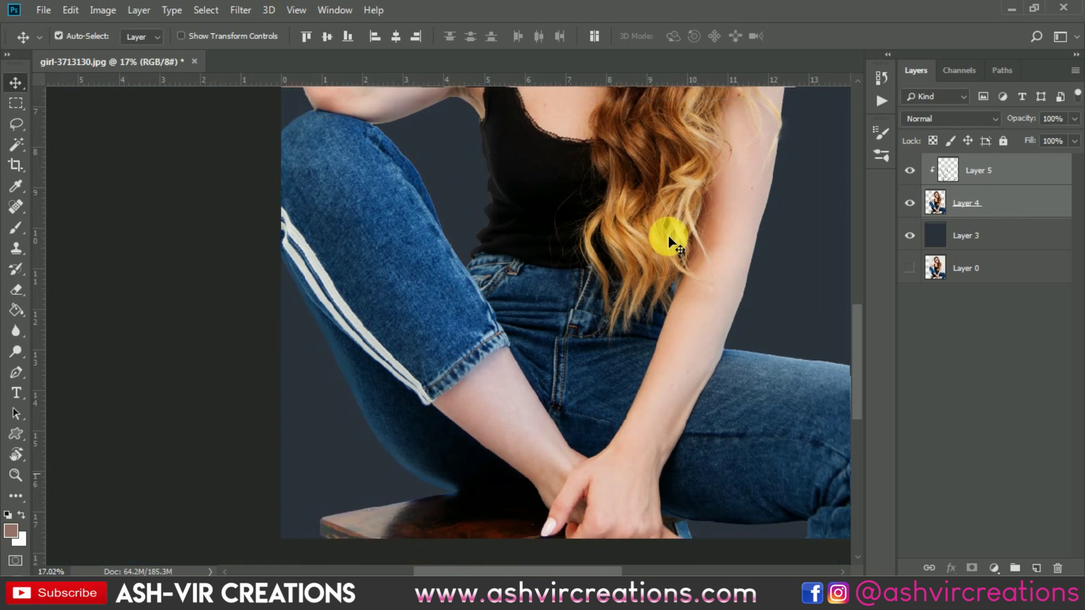
pyautogui.scroll(-2, 668, 235)
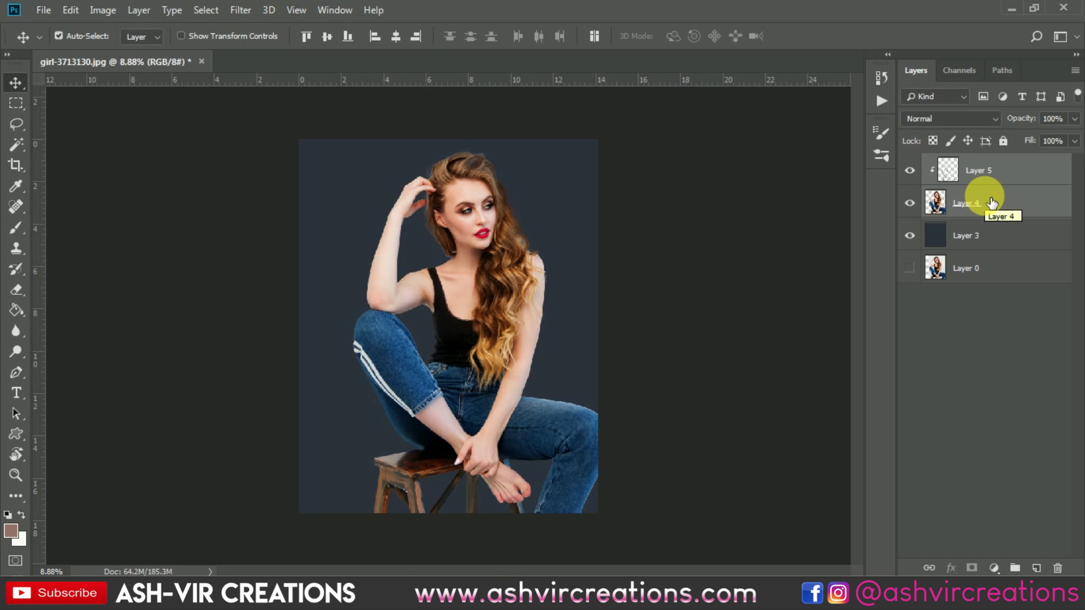
# - Paint sampled light denim blue along the upper edge of the horizontal thigh on Layer 5 with an enlarged brush
pyautogui.scroll(4, 618, 333)
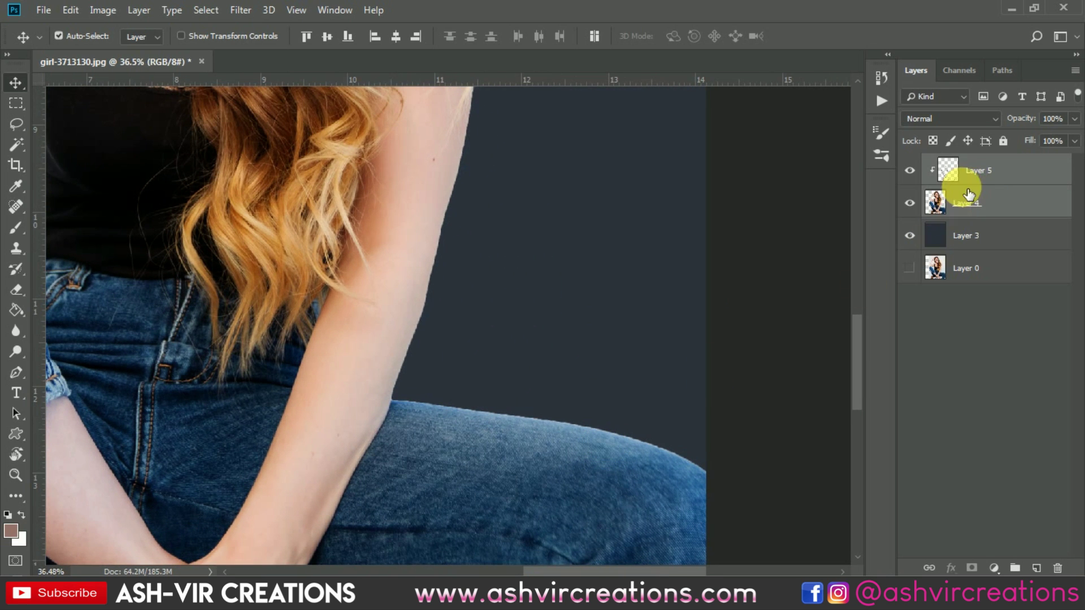
pyautogui.click(978, 173)
pyautogui.press('b')
pyautogui.scroll(2, 596, 412)
pyautogui.keyDown('alt'); pyautogui.click(566, 430); pyautogui.keyUp('alt')
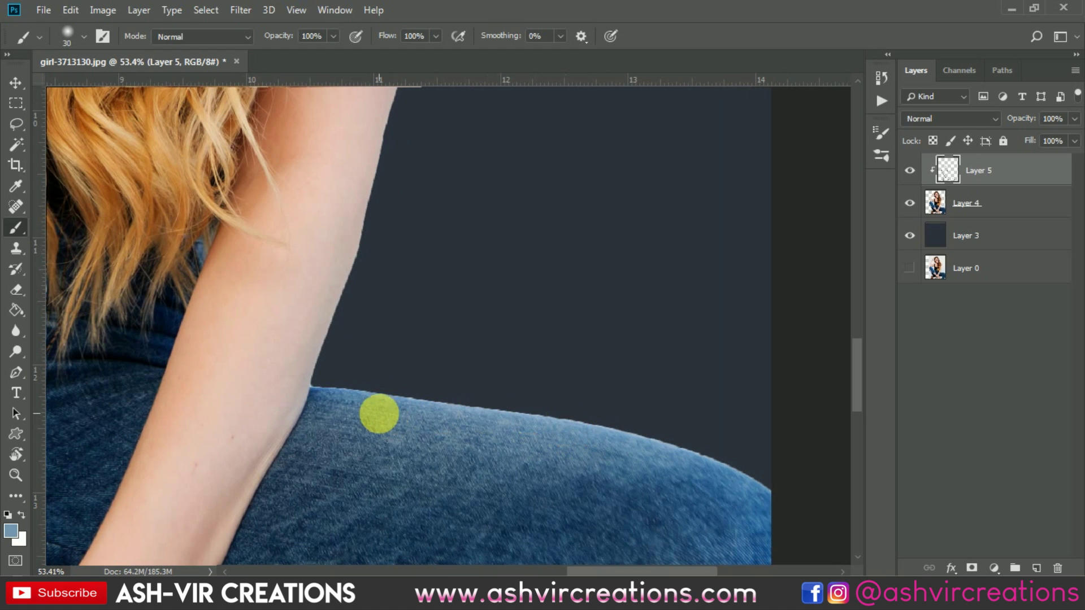
pyautogui.press(']')
pyautogui.press(']')
pyautogui.moveTo(340, 394)
pyautogui.mouseDown()
pyautogui.moveTo(595, 402)
pyautogui.moveTo(454, 411)
pyautogui.moveTo(634, 417)
pyautogui.moveTo(544, 421)
pyautogui.moveTo(699, 448)
pyautogui.moveTo(666, 458)
pyautogui.moveTo(775, 496)
pyautogui.moveTo(735, 481)
pyautogui.moveTo(750, 480)
pyautogui.moveTo(739, 469)
pyautogui.moveTo(819, 510)
pyautogui.moveTo(790, 480)
pyautogui.moveTo(415, 407)
pyautogui.mouseUp()
pyautogui.scroll(-6, 557, 383)
# - Merge Layer 5 and Layer 4 into a single layer
pyautogui.press('v')
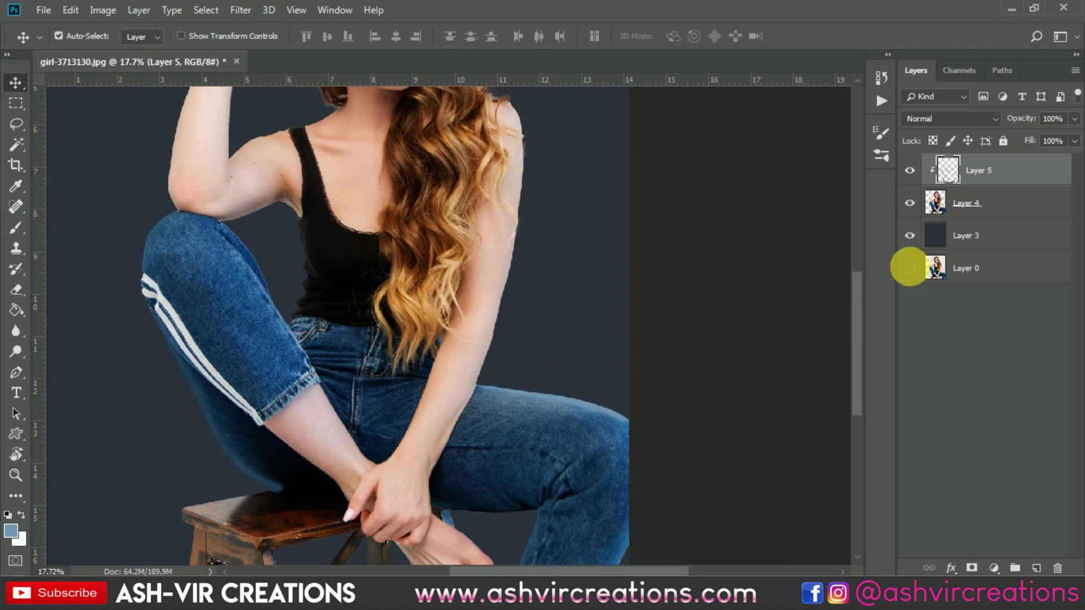
pyautogui.keyDown('shift'); pyautogui.click(1017, 210); pyautogui.keyUp('shift')
pyautogui.rightClick(1017, 210)
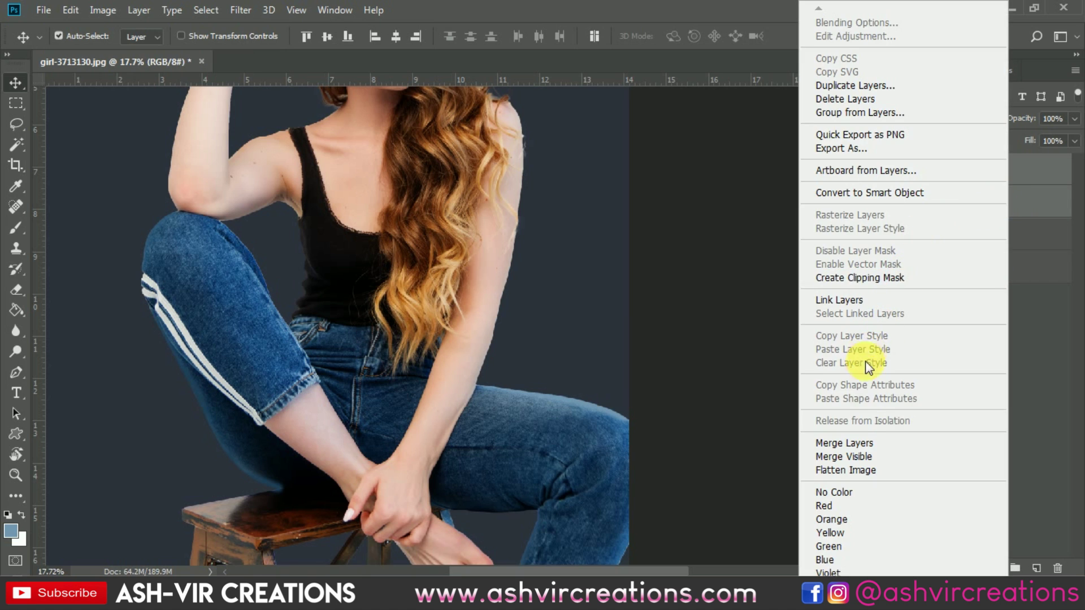
pyautogui.click(850, 443)
pyautogui.scroll(-4, 542, 328)
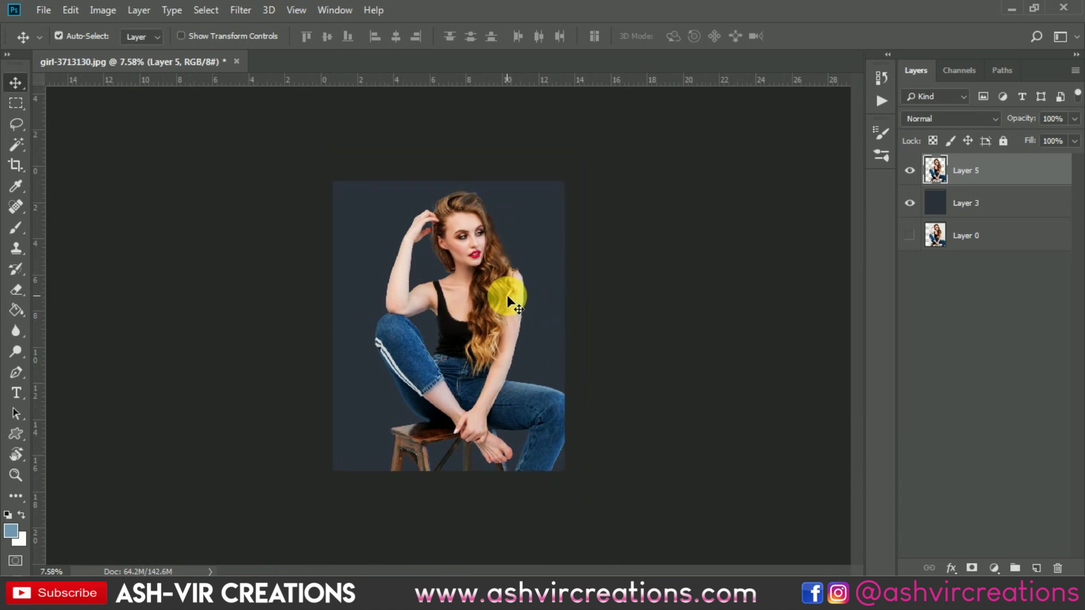
# - Hide the dark Layer 3, show the original photo on Layer 0, and make Layer 3 the active layer
pyautogui.scroll(2, 506, 295)
pyautogui.scroll(1, 507, 295)
pyautogui.click(910, 203)
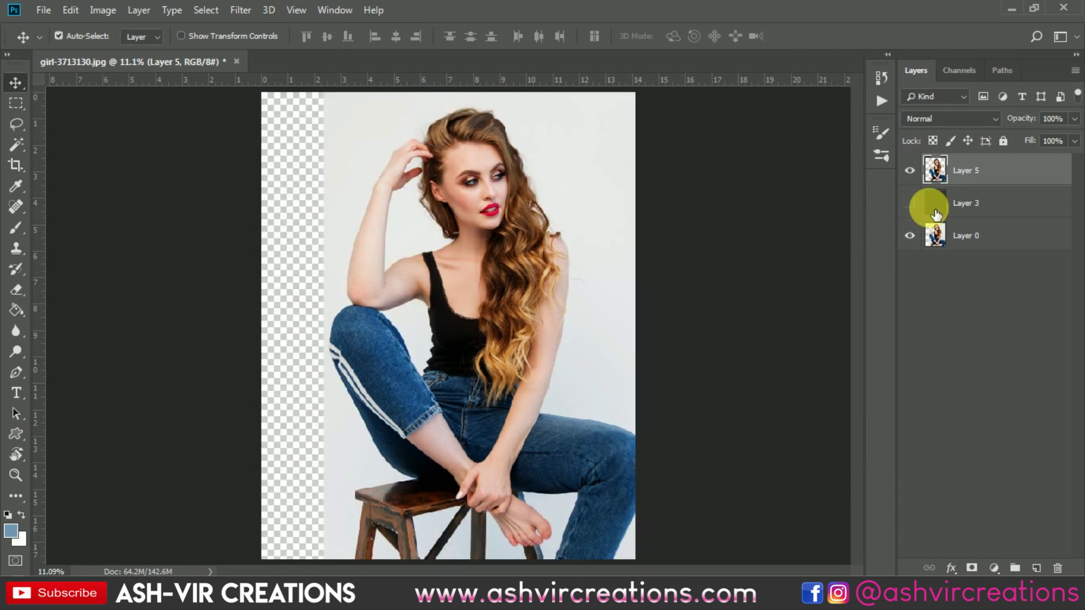
pyautogui.click(975, 204)
# - Open the room image 25.jpg from the Desktop as a separate document
pyautogui.hotkey('ctrl', '-')
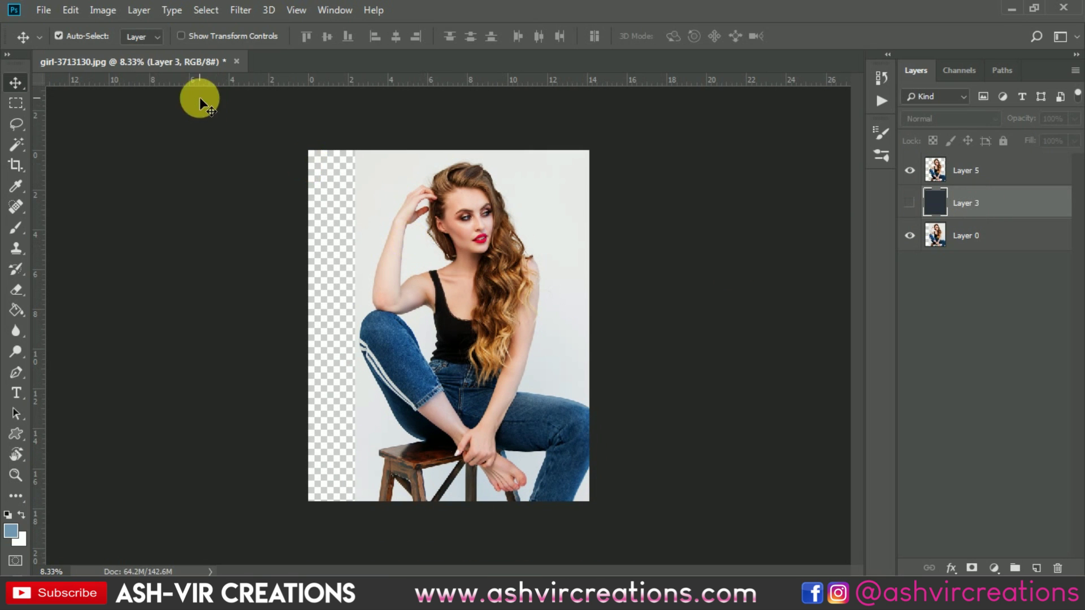
pyautogui.click(45, 10)
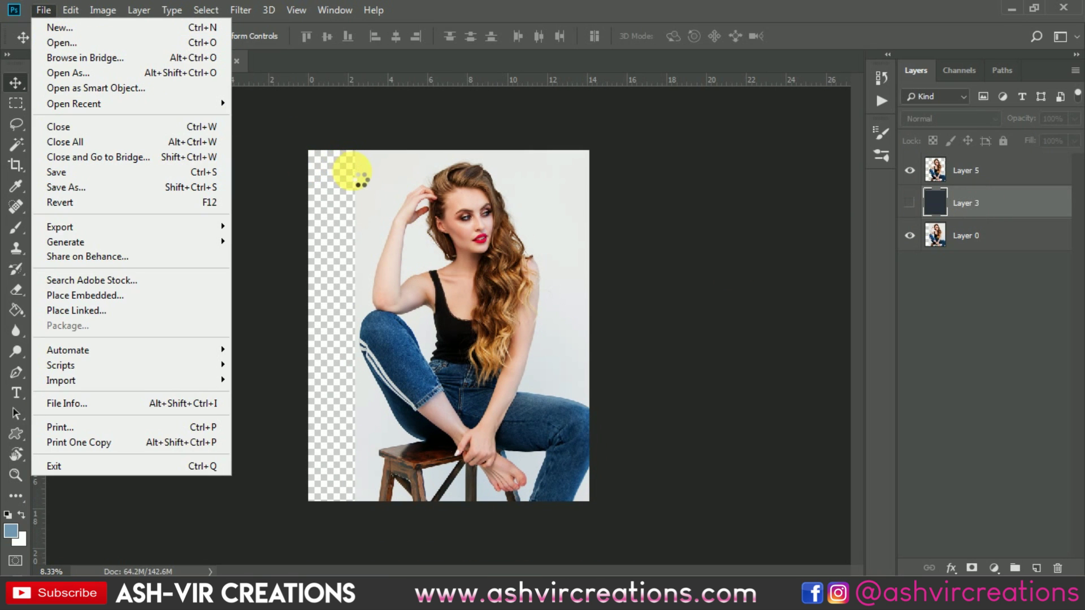
pyautogui.hotkey('ctrl', 'o')
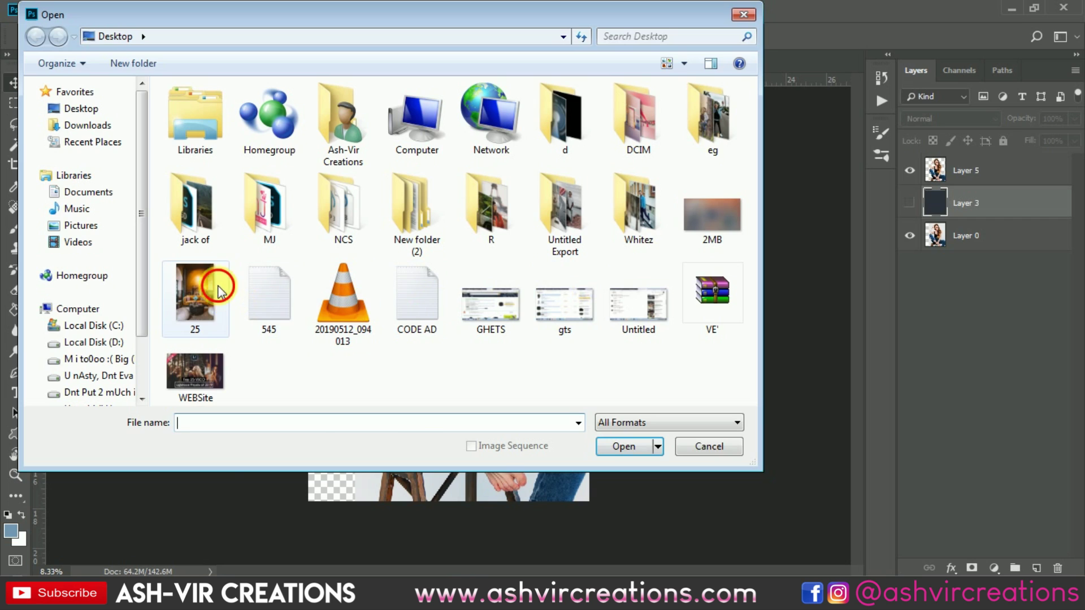
pyautogui.doubleClick(218, 285)
pyautogui.scroll(1, 400, 274)
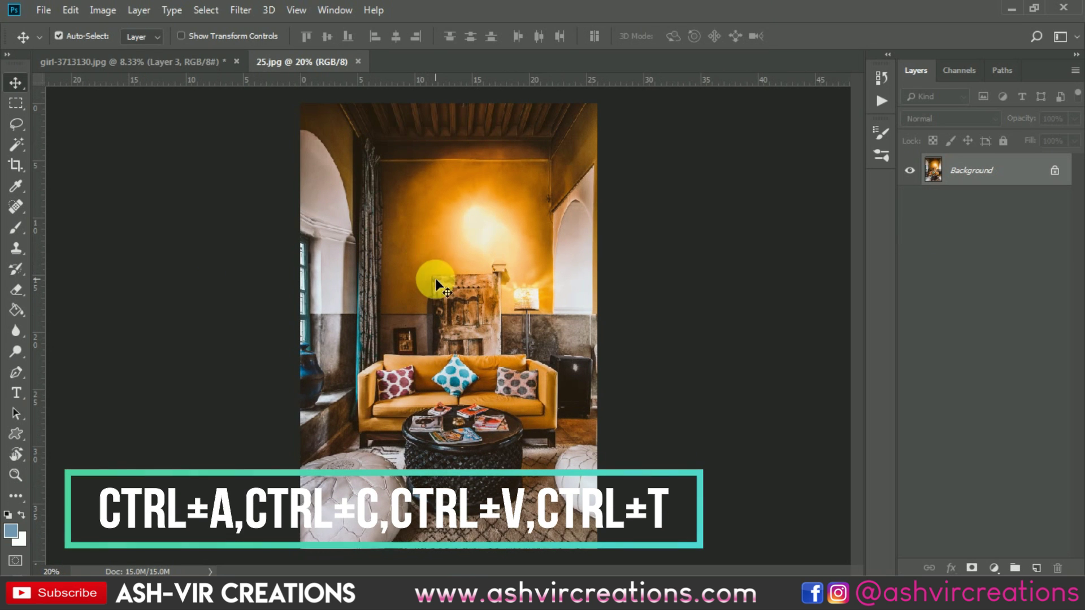
# - Copy the whole room image into girl-3713130.jpg as a new layer between the cut-out figure and the dark Layer 3
pyautogui.click(191, 66)
pyautogui.hotkey('ctrl', 'v')
pyautogui.moveTo(365, 171); pyautogui.dragTo(422, 191)
# - Scale the pasted room layer proportionally to about 227% and position it to fill the canvas behind the woman
pyautogui.click(71, 12)
pyautogui.click(152, 337)
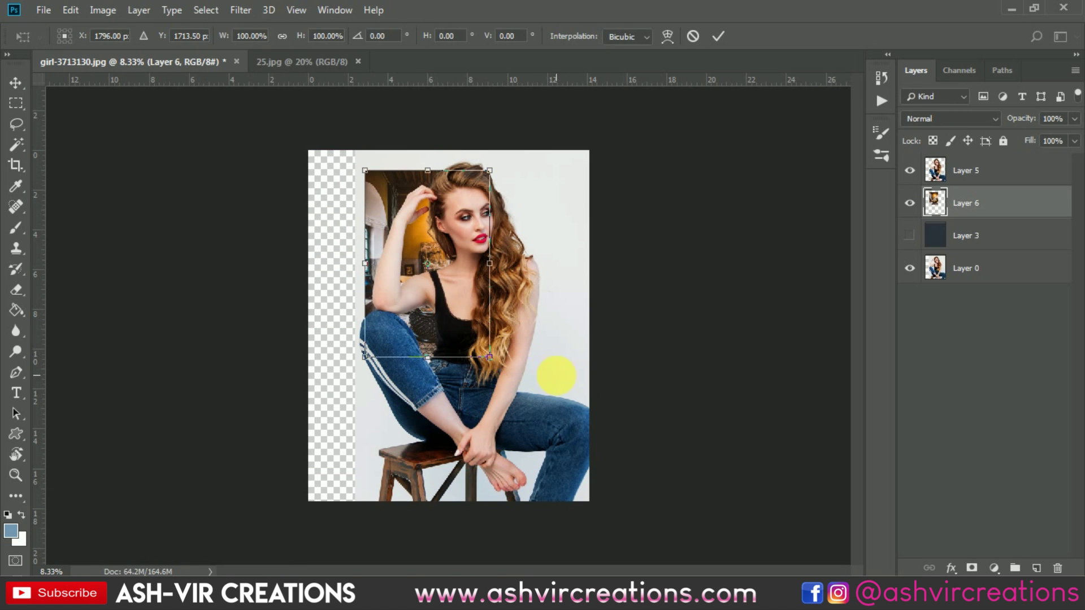
pyautogui.moveTo(499, 364); pyautogui.dragTo(620, 455)
pyautogui.moveTo(487, 320); pyautogui.dragTo(497, 303)
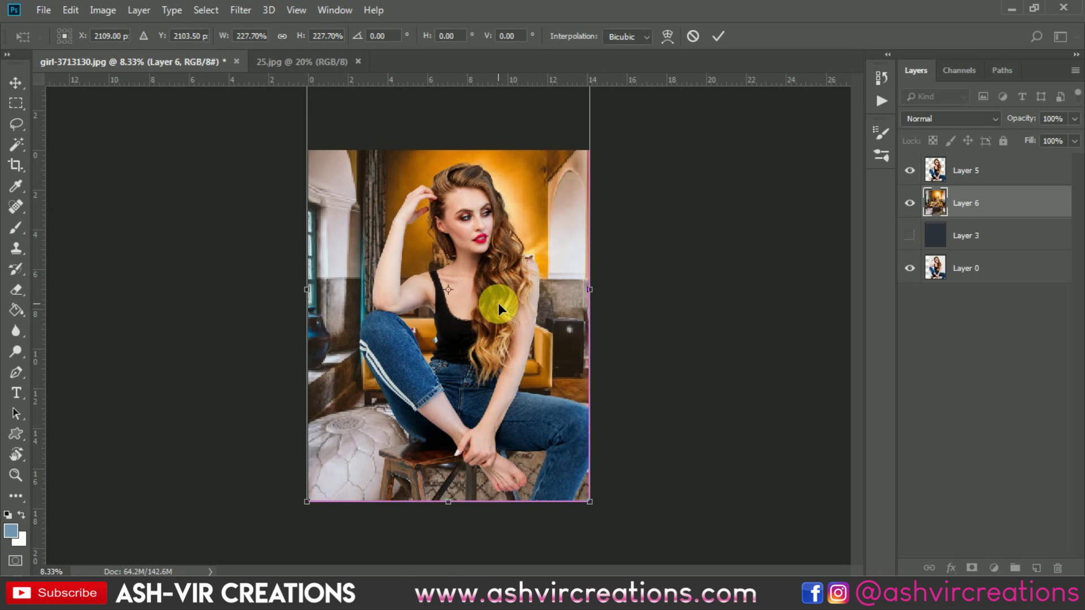
pyautogui.hotkey('ctrl', '-')
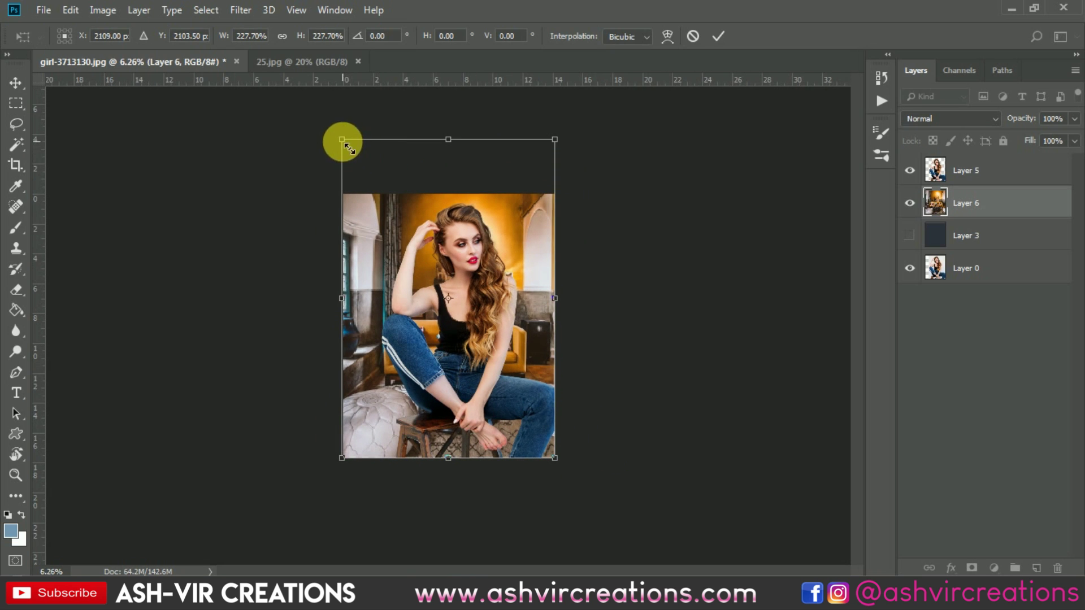
pyautogui.moveTo(343, 142)
pyautogui.mouseDown()
pyautogui.moveTo(334, 135)
pyautogui.moveTo(352, 148)
pyautogui.mouseUp()
pyautogui.hotkey('ctrl', '+')
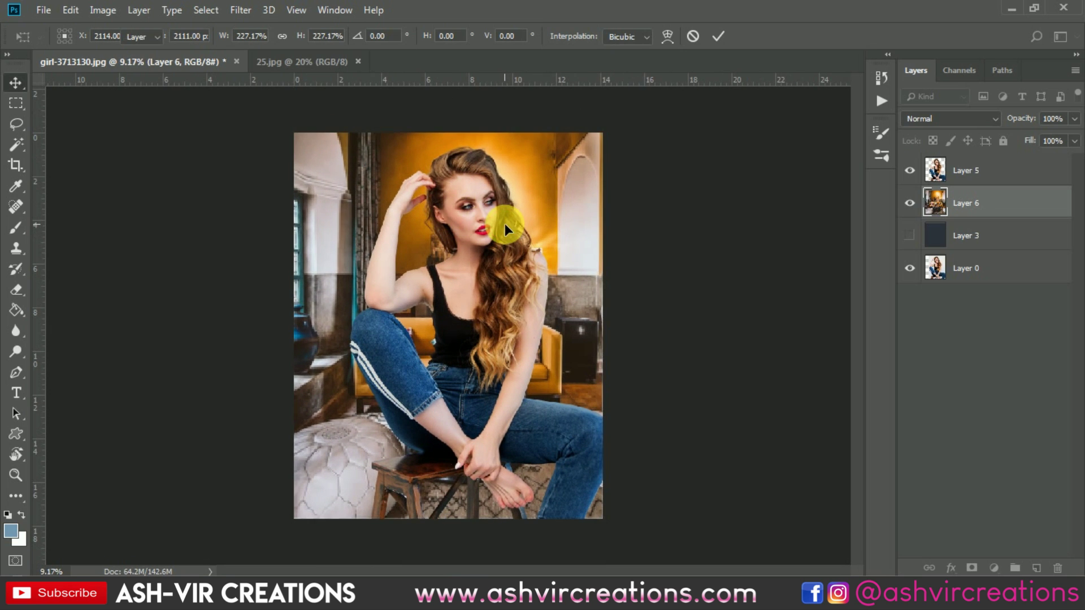
pyautogui.press('Return')
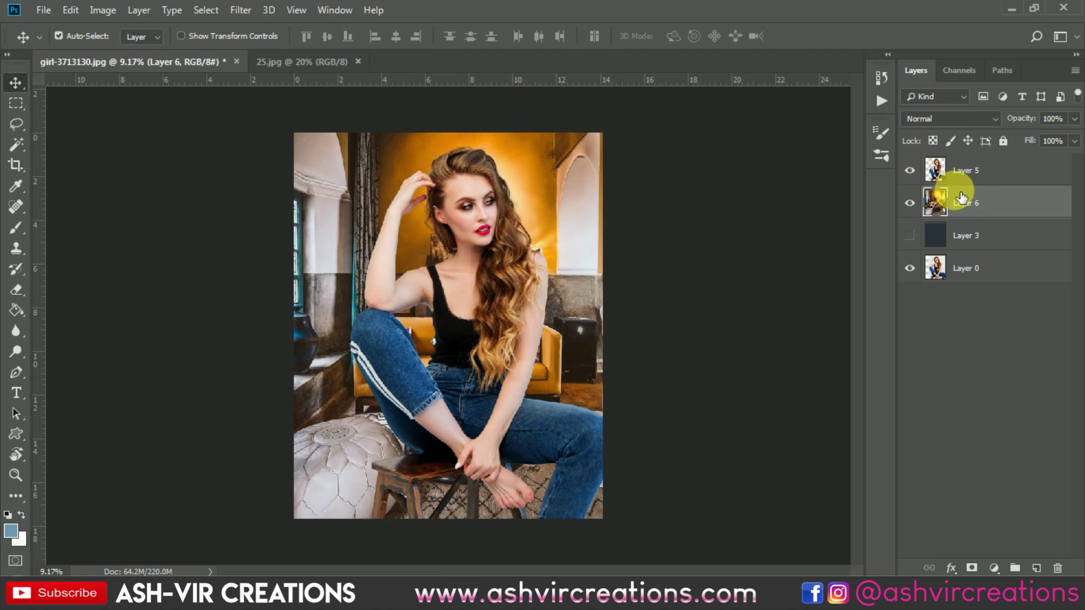
# - Apply a Box Blur with a radius of 34 pixels to the room background on Layer 6
pyautogui.hotkey('ctrl', '+')
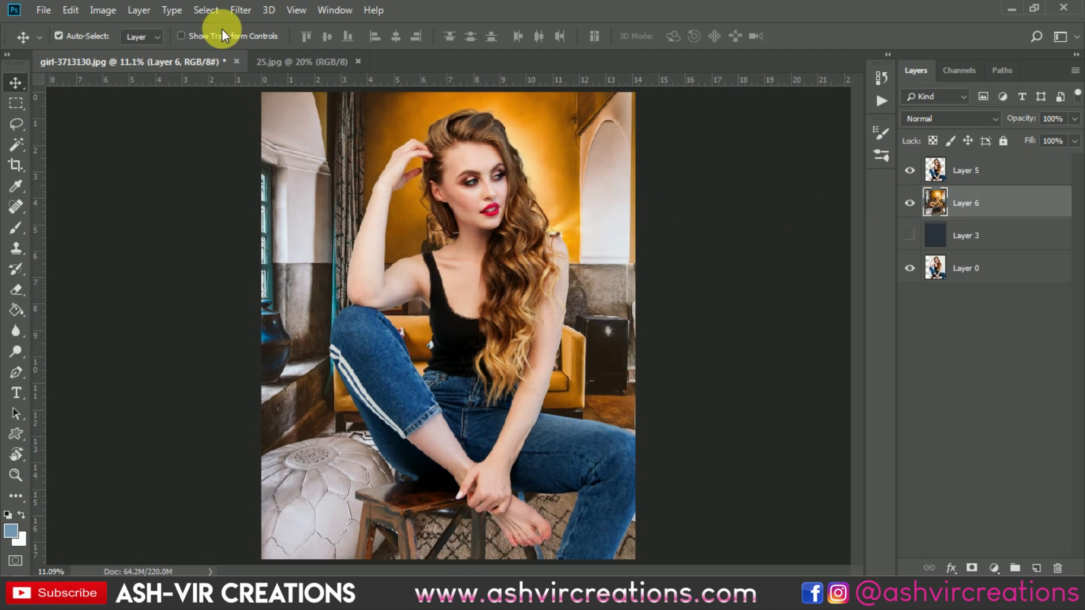
pyautogui.click(235, 11)
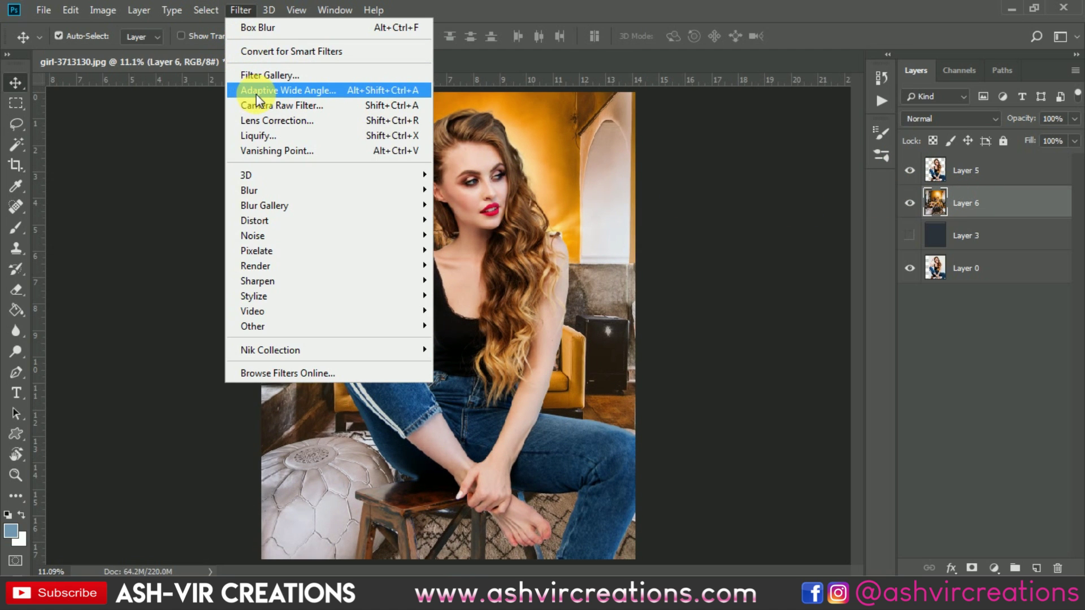
pyautogui.moveTo(261, 190)
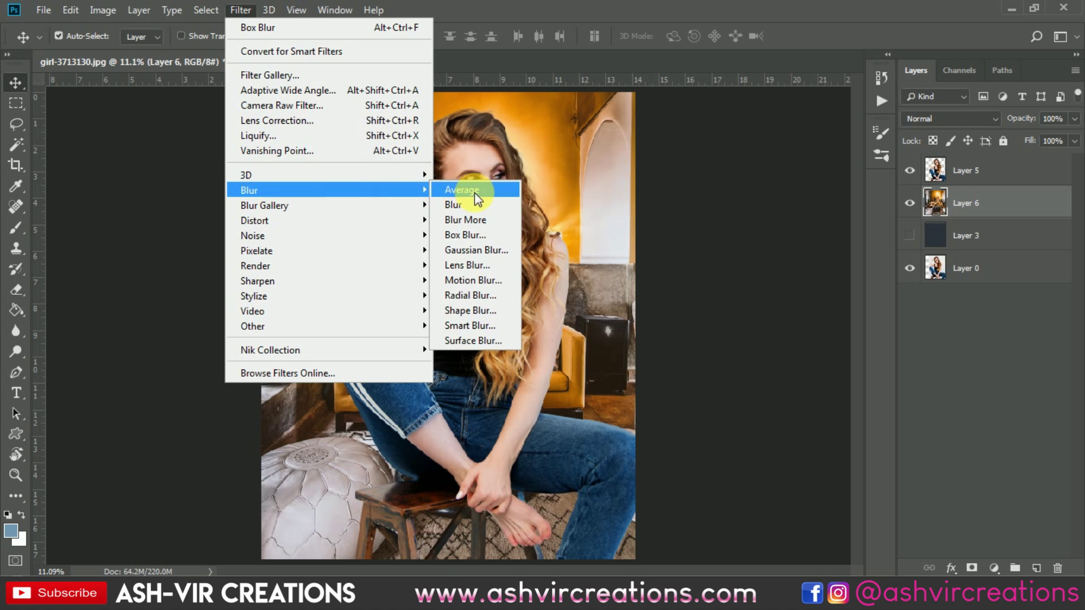
pyautogui.click(473, 235)
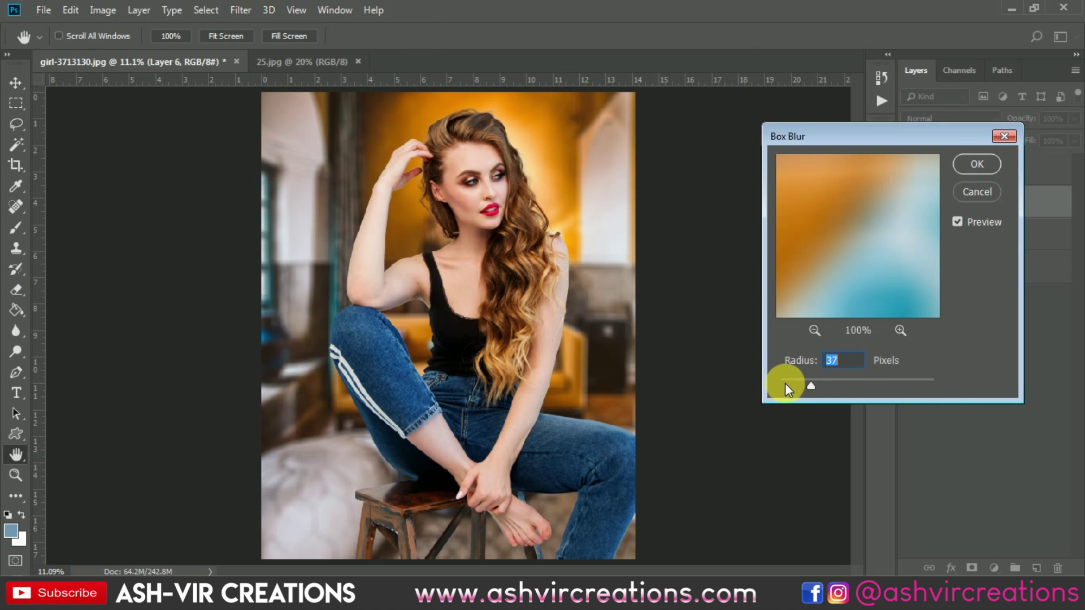
pyautogui.moveTo(785, 383); pyautogui.dragTo(857, 388)
pyautogui.moveTo(790, 388)
pyautogui.mouseDown()
pyautogui.moveTo(782, 383)
pyautogui.moveTo(808, 384)
pyautogui.mouseUp()
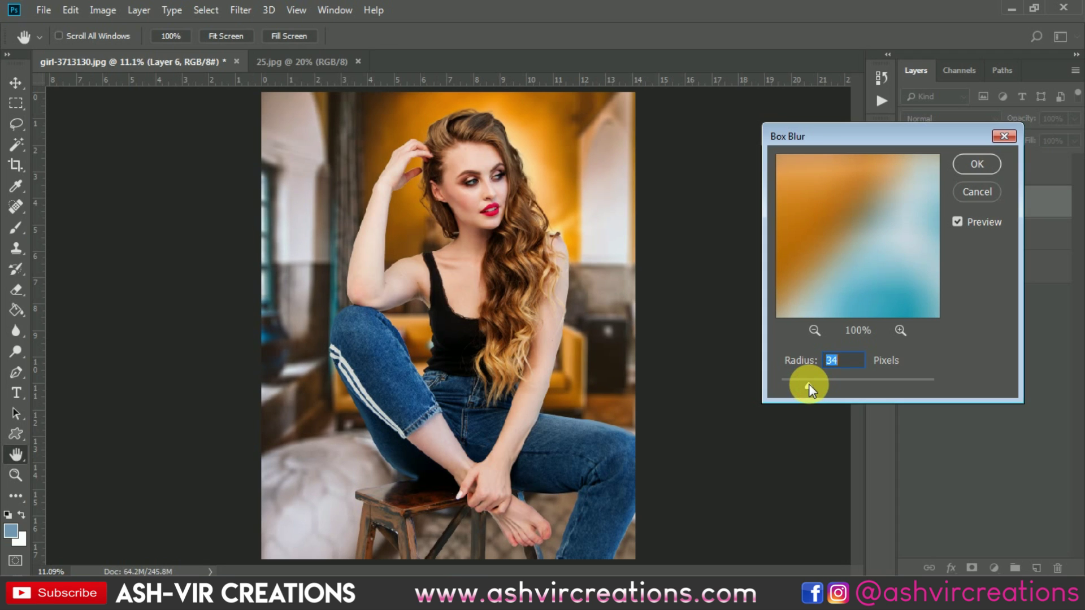
pyautogui.click(969, 164)
# - Add a Hue/Saturation adjustment above Layer 6, sample the orange wall, and set the Yellows to Hue -7 and Saturation -54
pyautogui.click(996, 568)
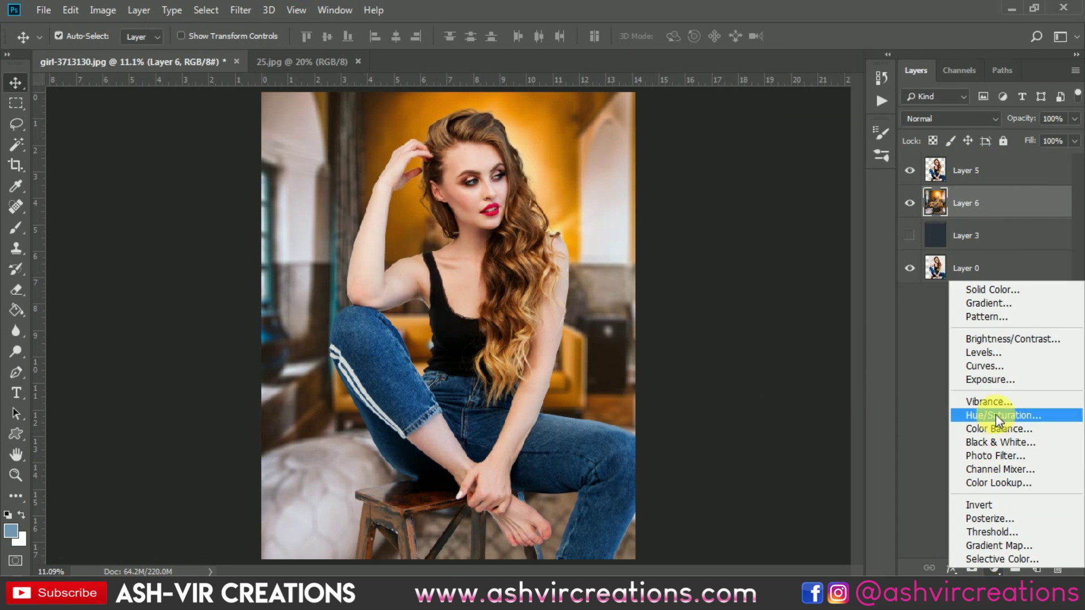
pyautogui.click(1003, 412)
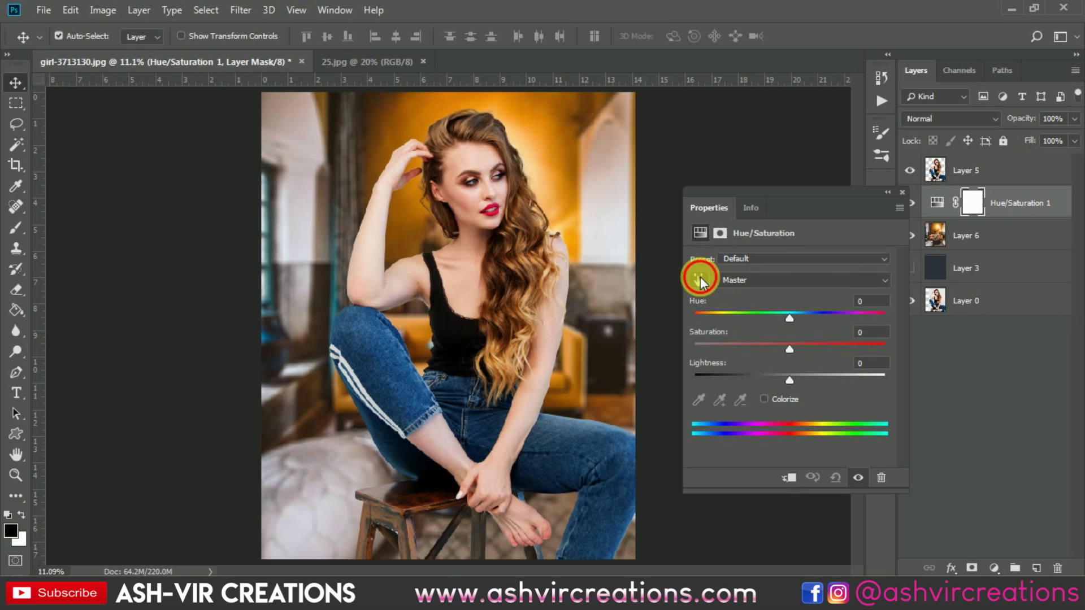
pyautogui.click(700, 280)
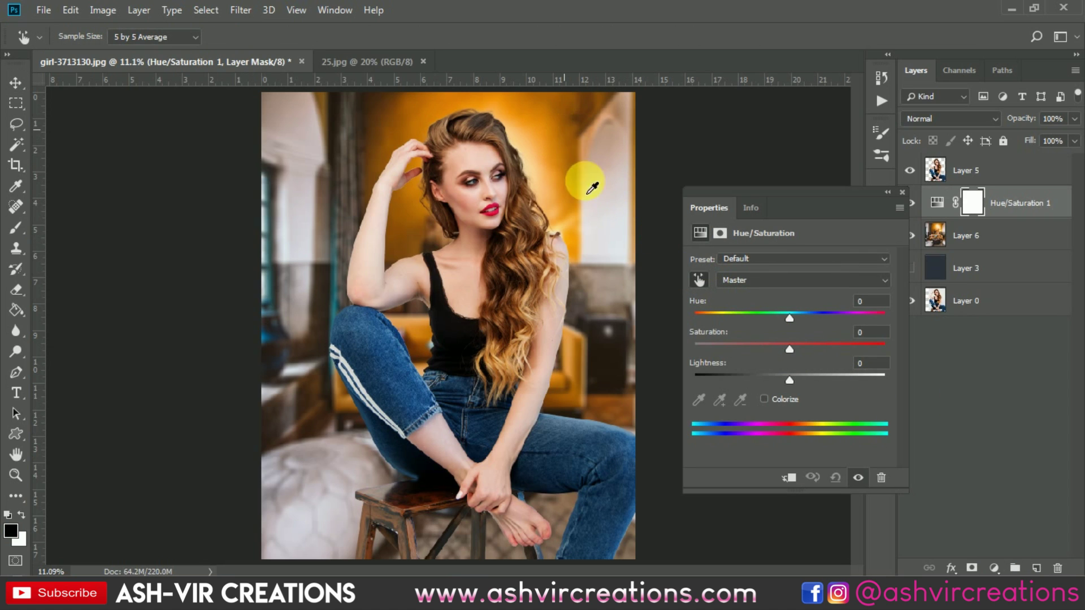
pyautogui.click(588, 177)
pyautogui.moveTo(770, 342)
pyautogui.mouseDown()
pyautogui.moveTo(717, 341)
pyautogui.moveTo(756, 348)
pyautogui.mouseUp()
pyautogui.moveTo(789, 316); pyautogui.dragTo(738, 345)
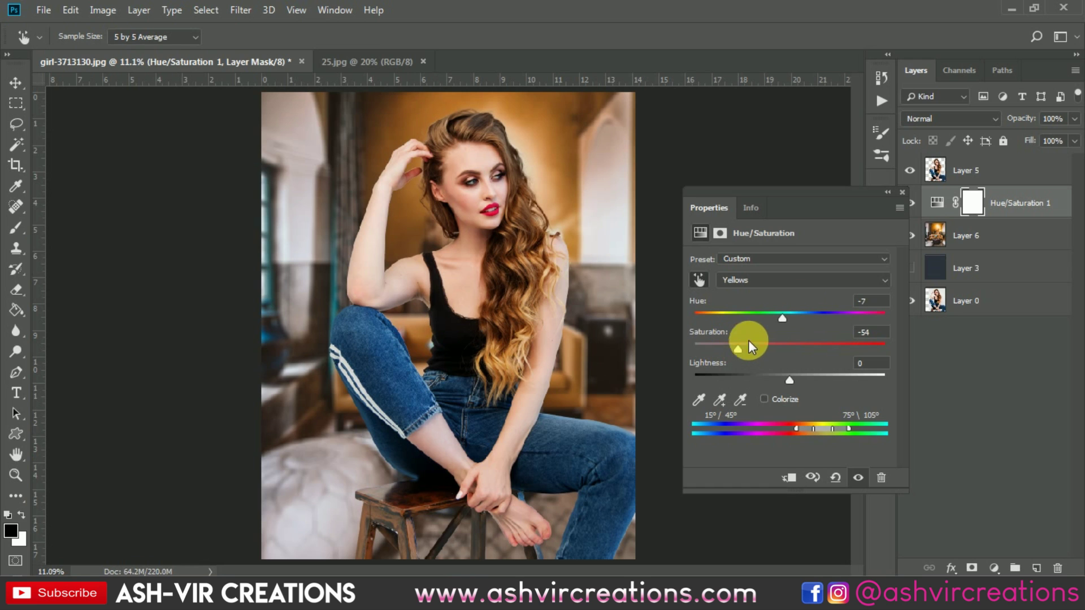
# - Compare the background with the Hue/Saturation adjustment hidden and shown
pyautogui.click(915, 203)
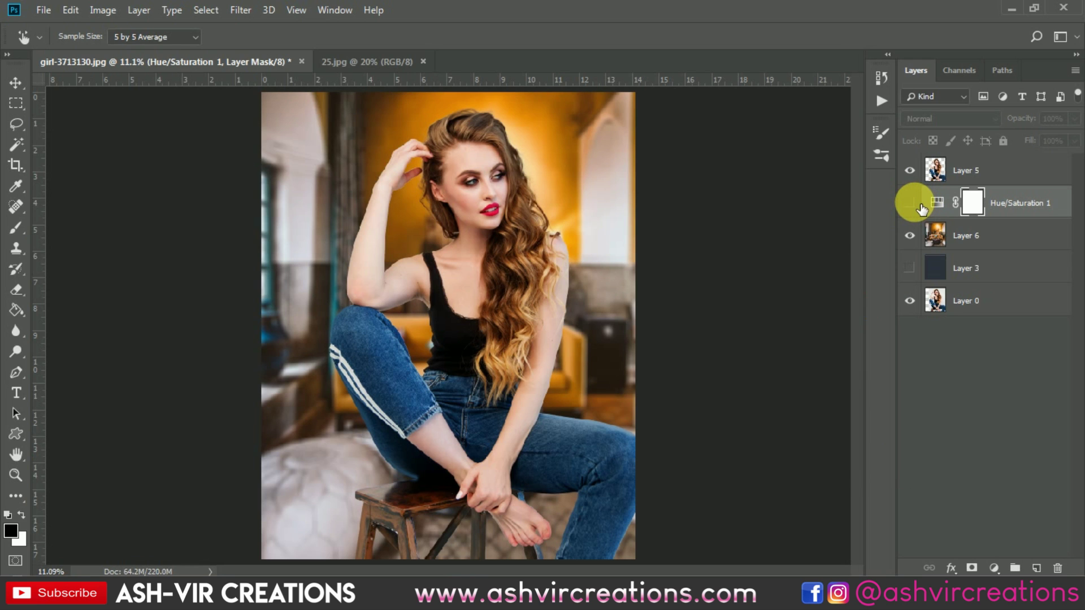
pyautogui.click(915, 203)
pyautogui.click(915, 203)
pyautogui.click(915, 204)
pyautogui.click(920, 207)
pyautogui.click(920, 207)
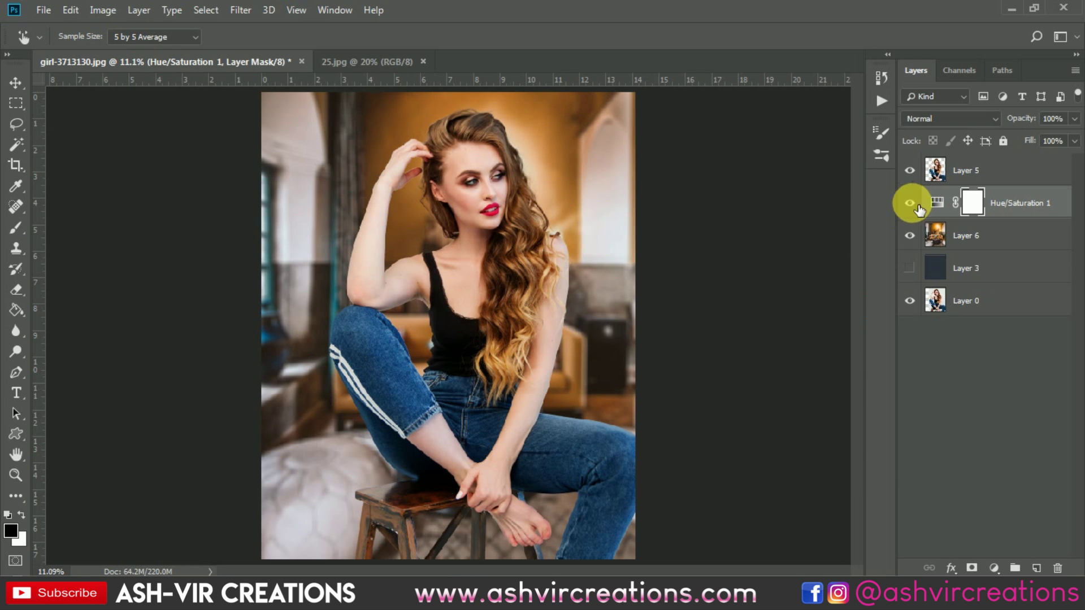
pyautogui.scroll(-1, 472, 255)
# - Open the figure on Layer 5 in the Camera Raw Filter and set Highlights -24, Whites -13 and Exposure -0.15
pyautogui.press('v')
pyautogui.click(968, 169)
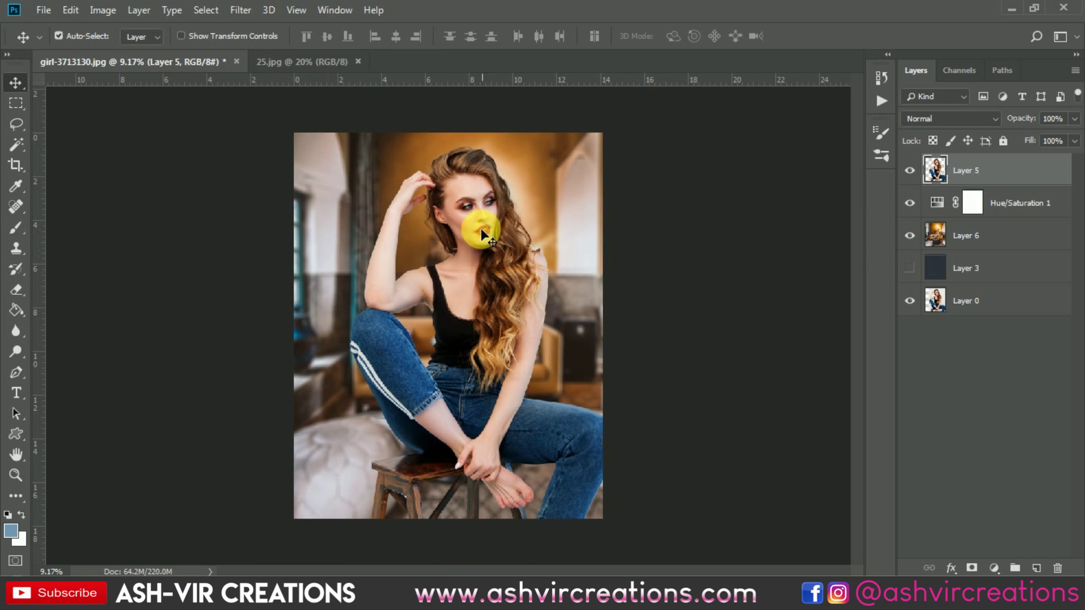
pyautogui.scroll(1, 478, 234)
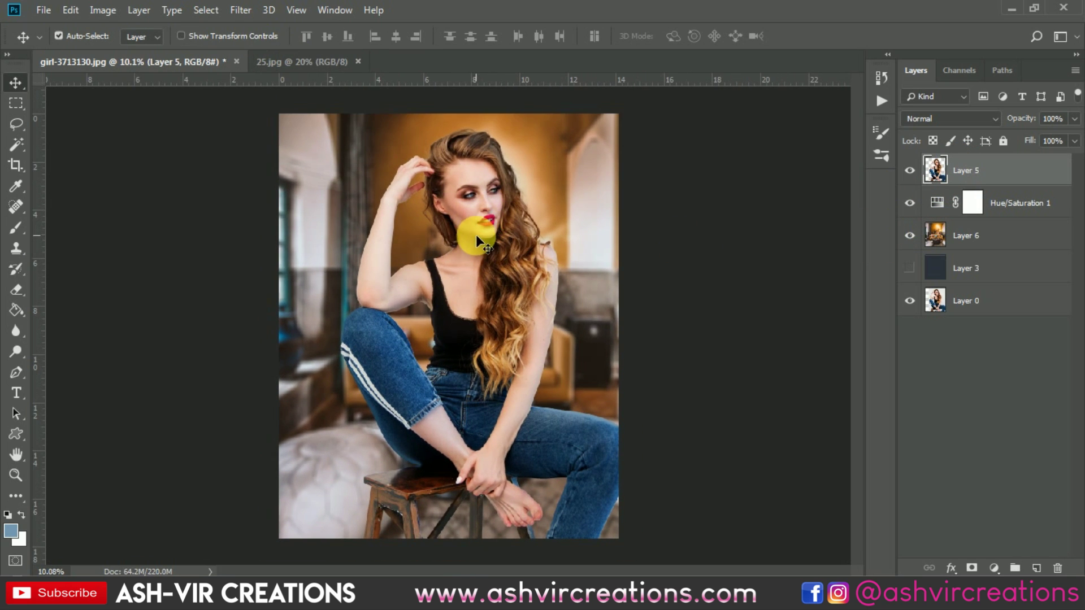
pyautogui.click(242, 11)
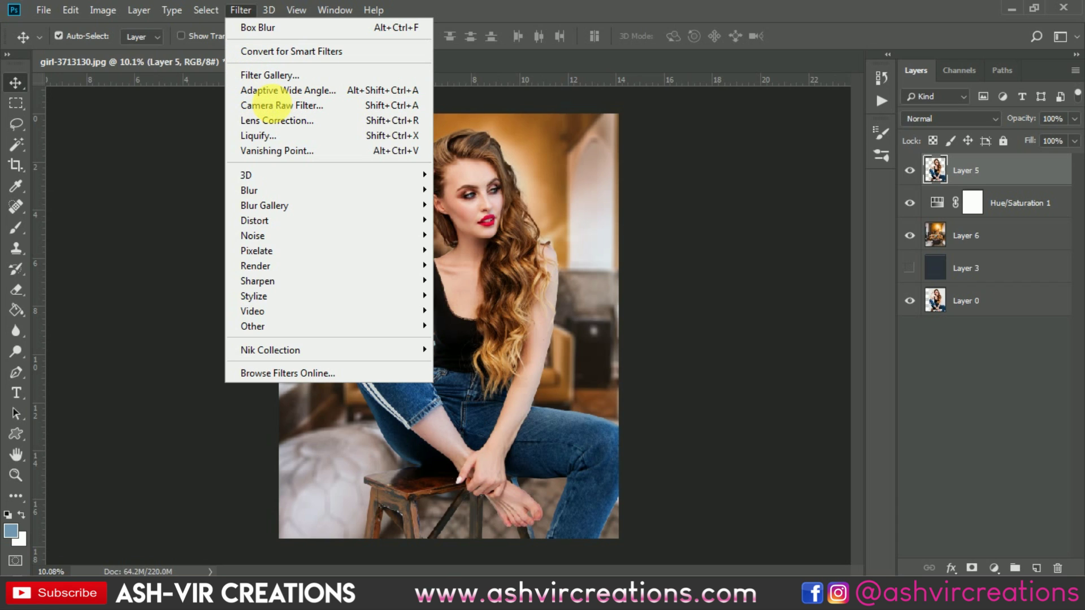
pyautogui.click(272, 105)
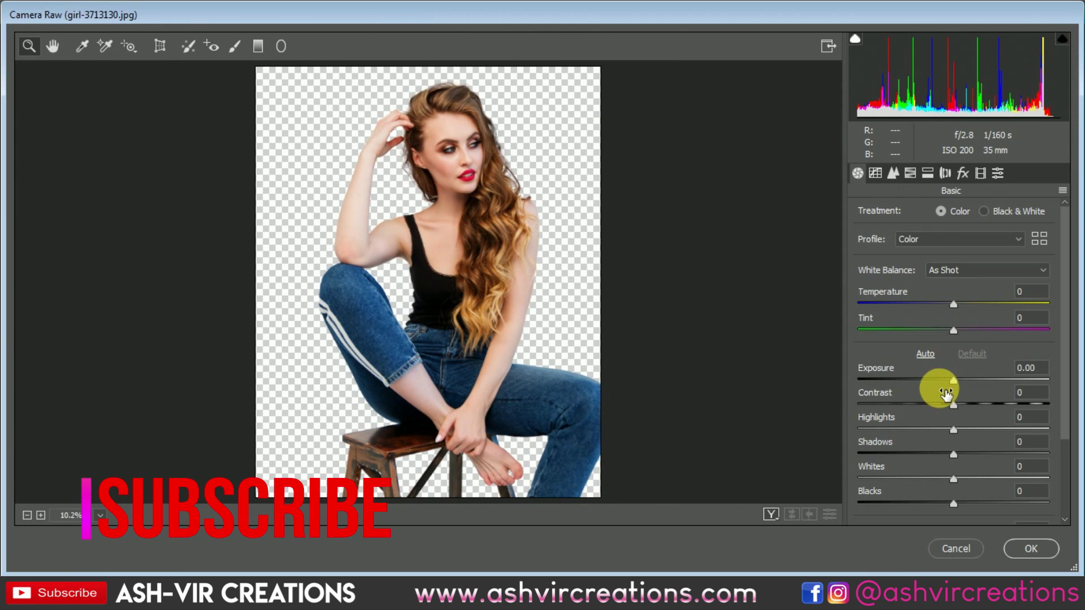
pyautogui.click(940, 430)
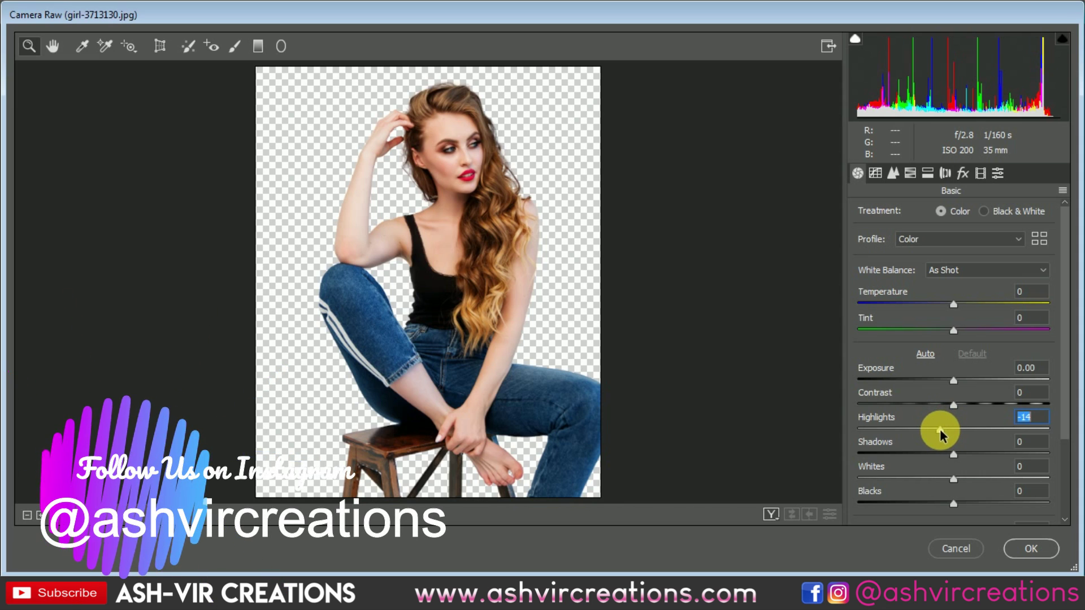
pyautogui.moveTo(940, 429)
pyautogui.mouseDown()
pyautogui.moveTo(872, 428)
pyautogui.moveTo(957, 435)
pyautogui.moveTo(920, 436)
pyautogui.moveTo(930, 436)
pyautogui.mouseUp()
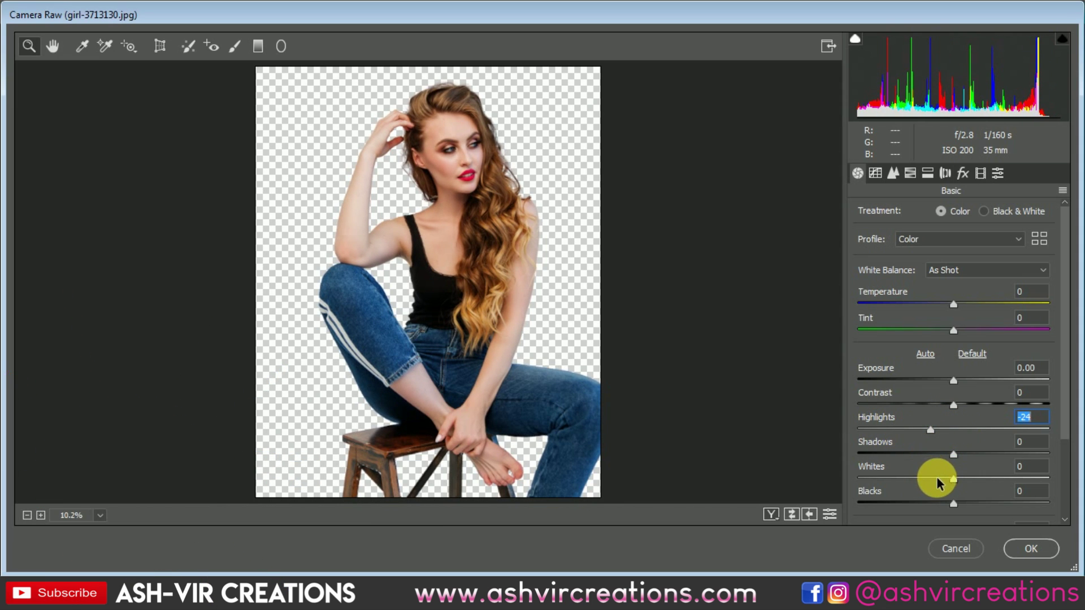
pyautogui.moveTo(937, 483)
pyautogui.mouseDown()
pyautogui.moveTo(915, 480)
pyautogui.moveTo(941, 479)
pyautogui.mouseUp()
pyautogui.click(954, 382)
pyautogui.moveTo(952, 386); pyautogui.dragTo(950, 386)
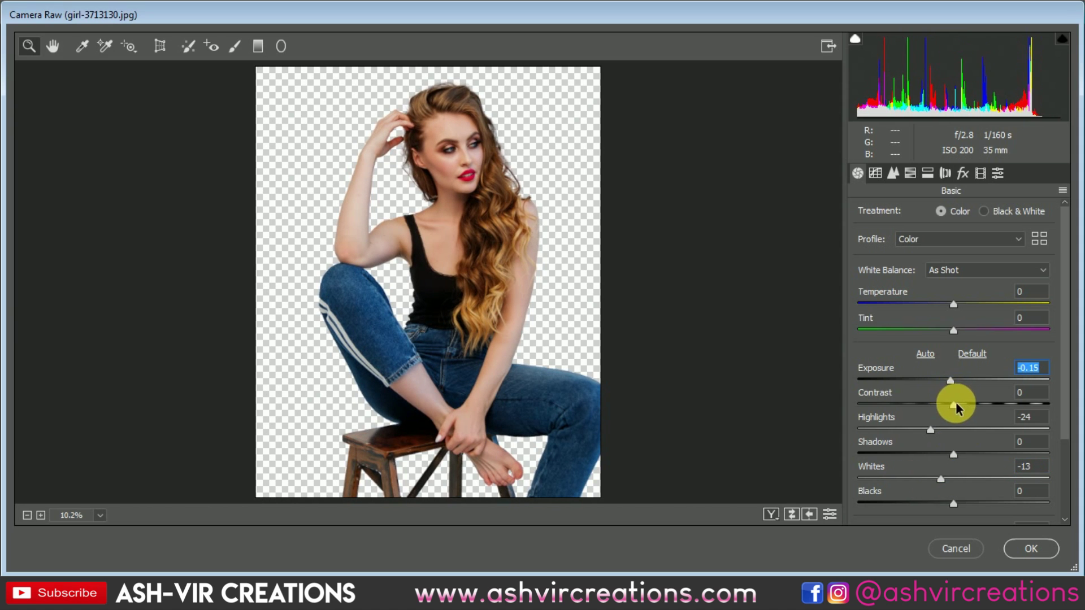
# - Set Contrast +8, Shadows +23, Blacks +33, Highlights -39 and Whites -31 for the figure
pyautogui.moveTo(944, 408)
pyautogui.mouseDown()
pyautogui.moveTo(935, 409)
pyautogui.moveTo(958, 415)
pyautogui.mouseUp()
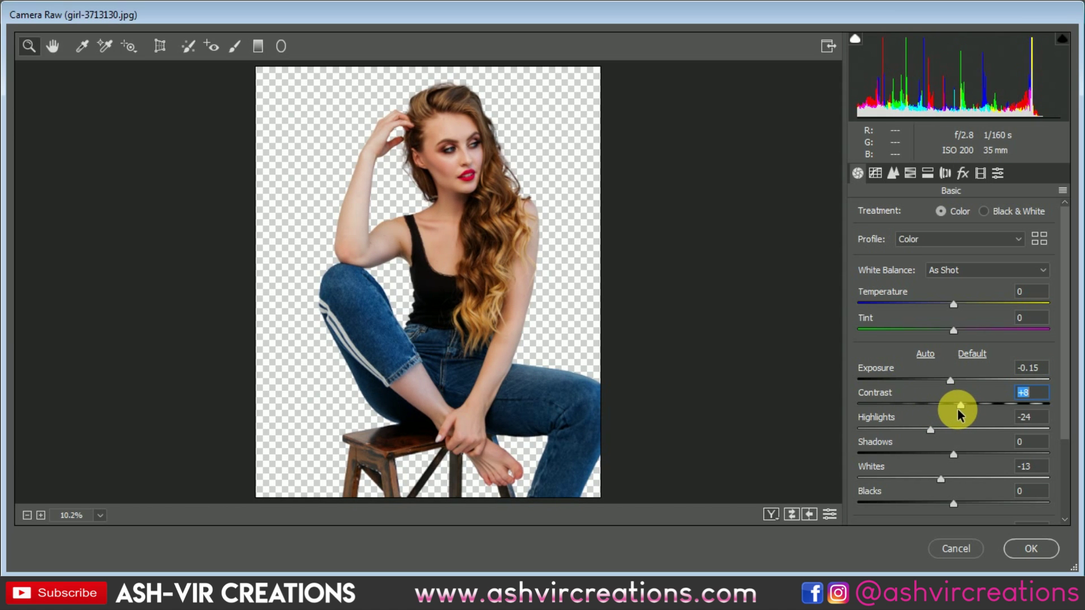
pyautogui.moveTo(952, 456)
pyautogui.mouseDown()
pyautogui.moveTo(891, 451)
pyautogui.moveTo(1015, 460)
pyautogui.moveTo(972, 455)
pyautogui.mouseUp()
pyautogui.moveTo(953, 503); pyautogui.dragTo(981, 510)
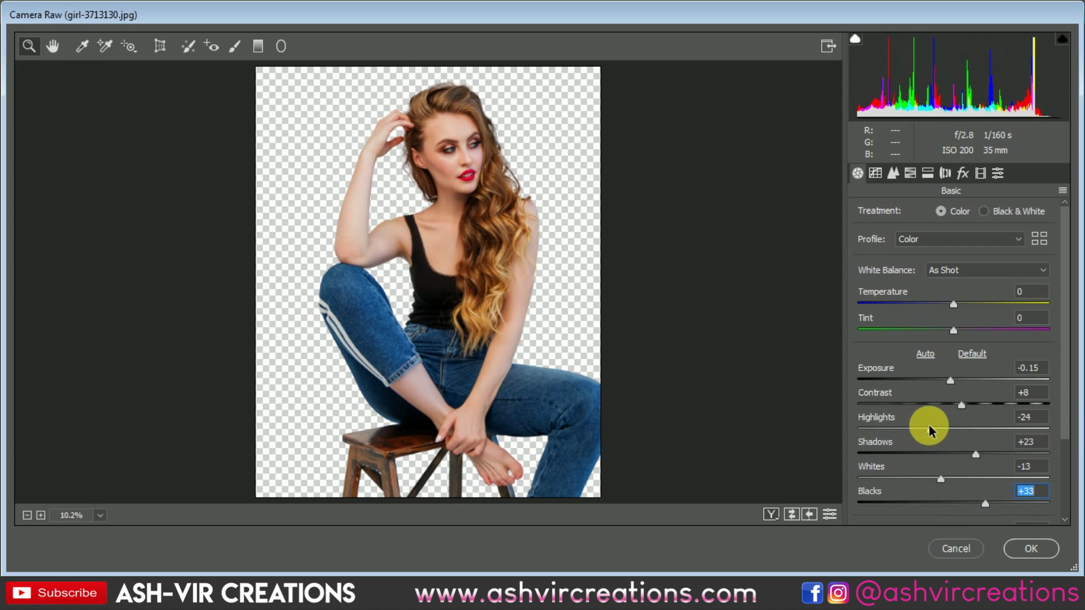
pyautogui.moveTo(929, 431)
pyautogui.mouseDown()
pyautogui.moveTo(895, 431)
pyautogui.moveTo(916, 431)
pyautogui.mouseUp()
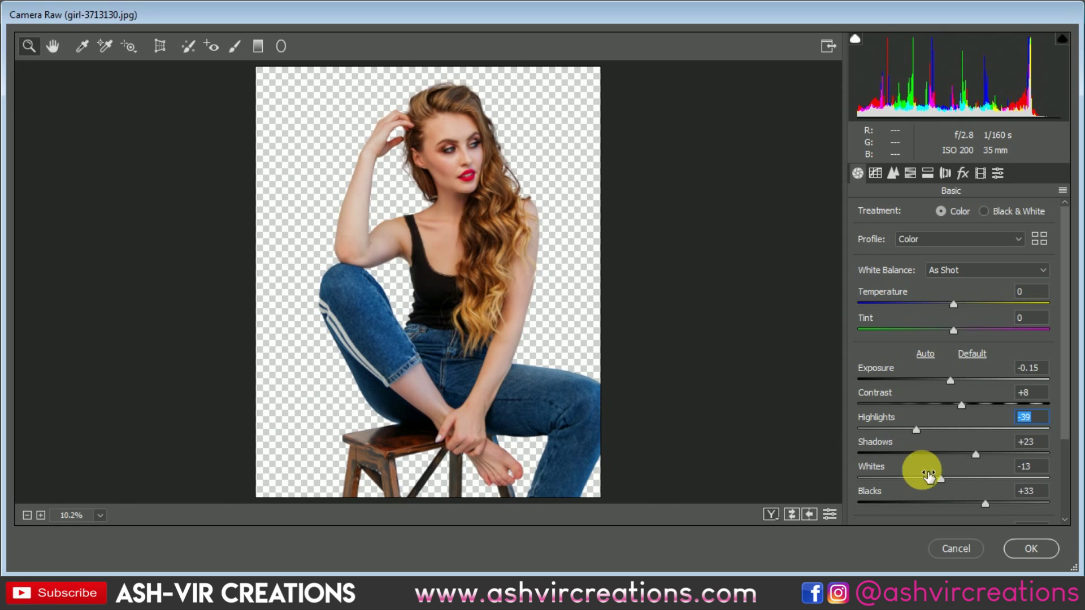
pyautogui.moveTo(931, 481)
pyautogui.mouseDown()
pyautogui.moveTo(876, 475)
pyautogui.moveTo(933, 474)
pyautogui.mouseUp()
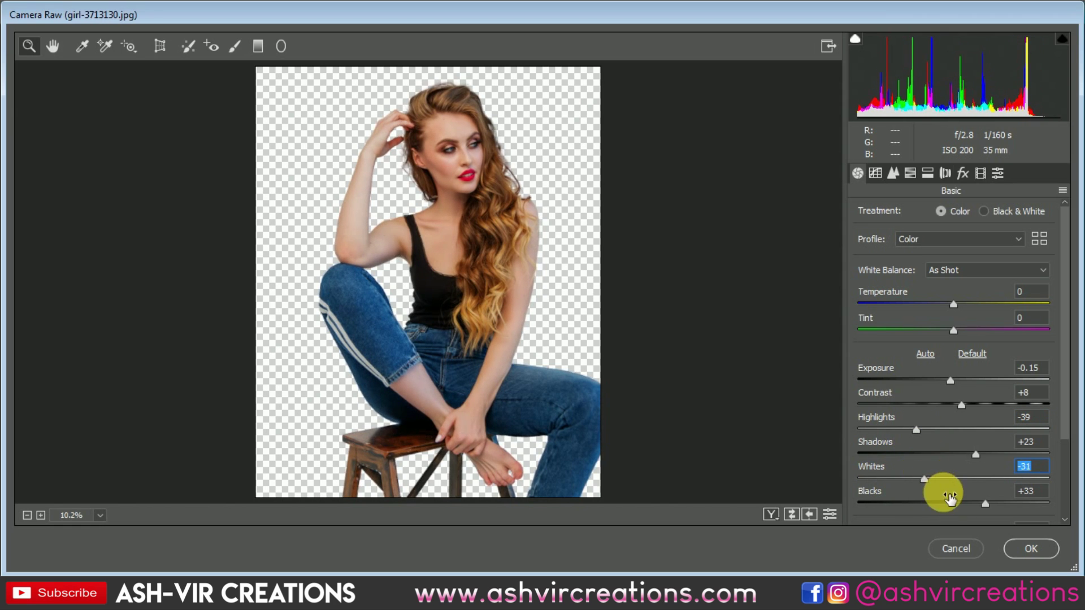
# - Compare the figure before and after side by side, close up on the face, and apply the Camera Raw adjustments
pyautogui.click(770, 516)
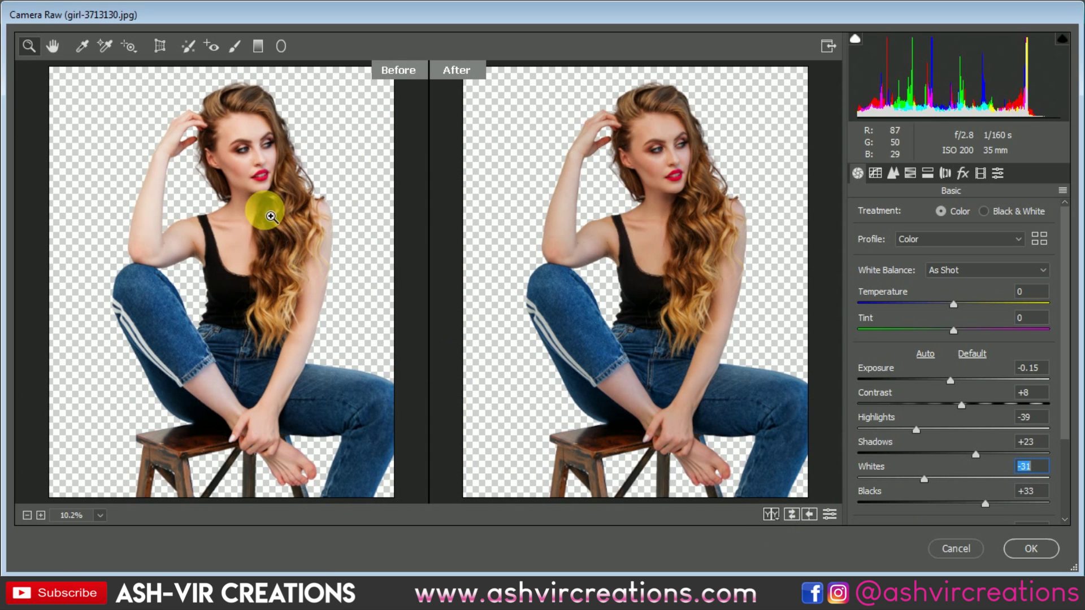
pyautogui.scroll(5, 298, 172)
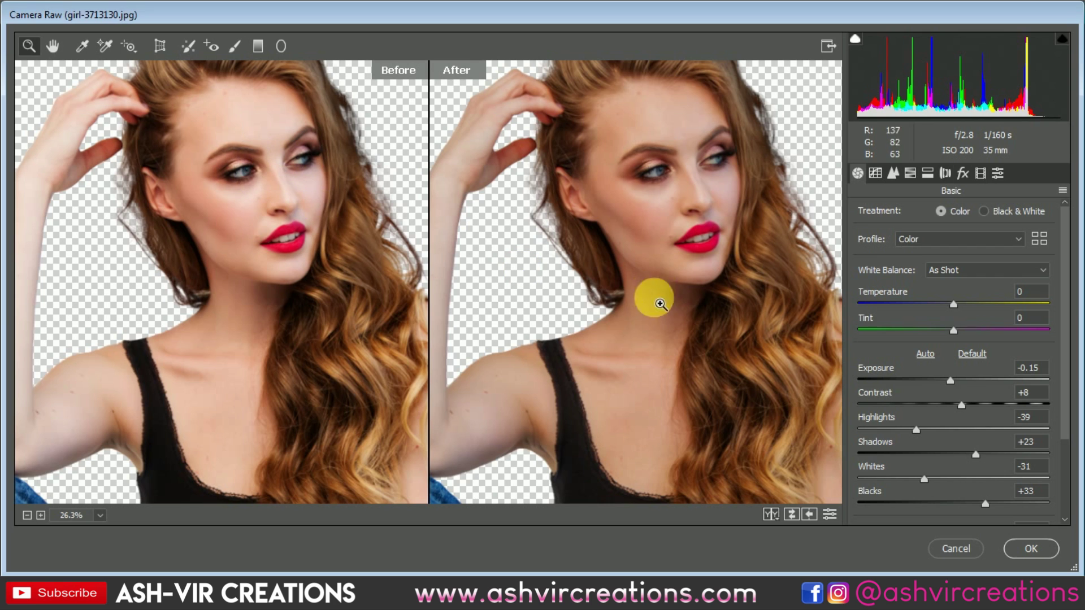
pyautogui.scroll(-4, 581, 368)
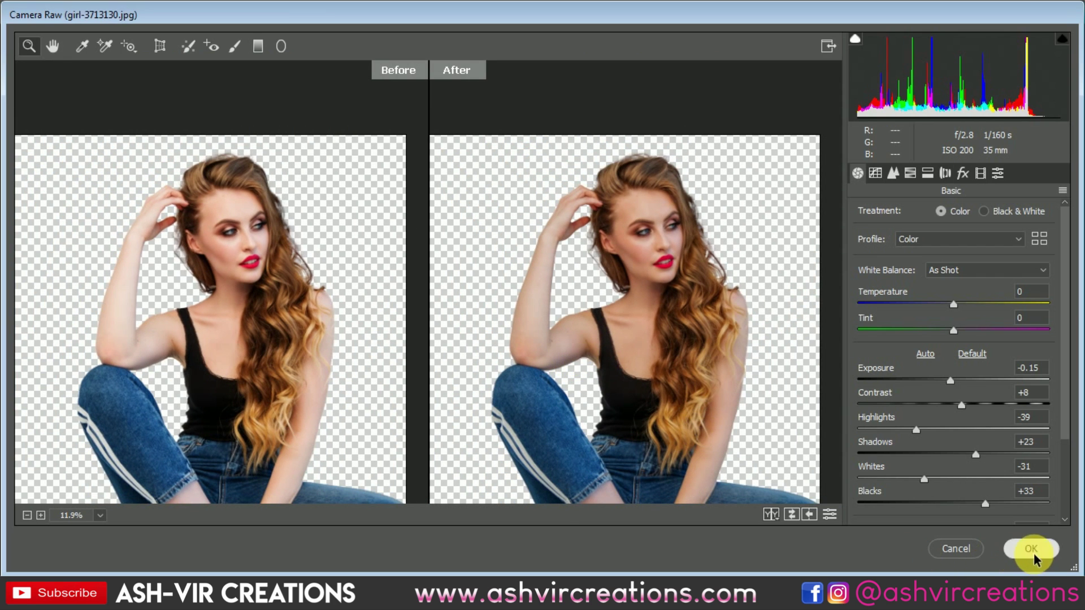
pyautogui.click(1032, 551)
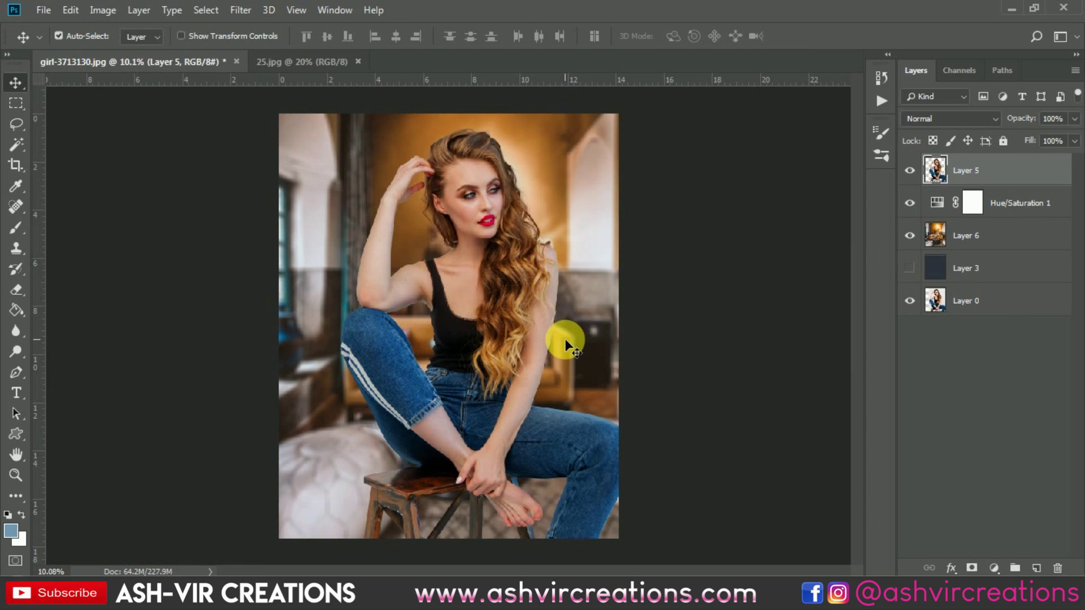
# - Set up the Blur tool with a 50 px Hard Round brush for the figure's cut-out edges
pyautogui.scroll(1, 477, 218)
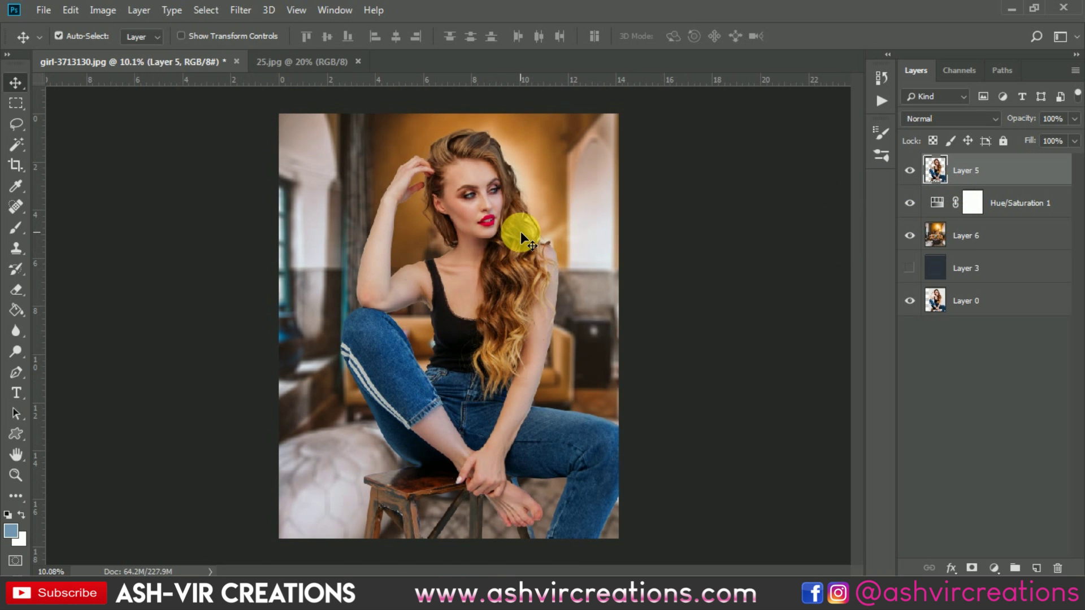
pyautogui.scroll(5, 396, 509)
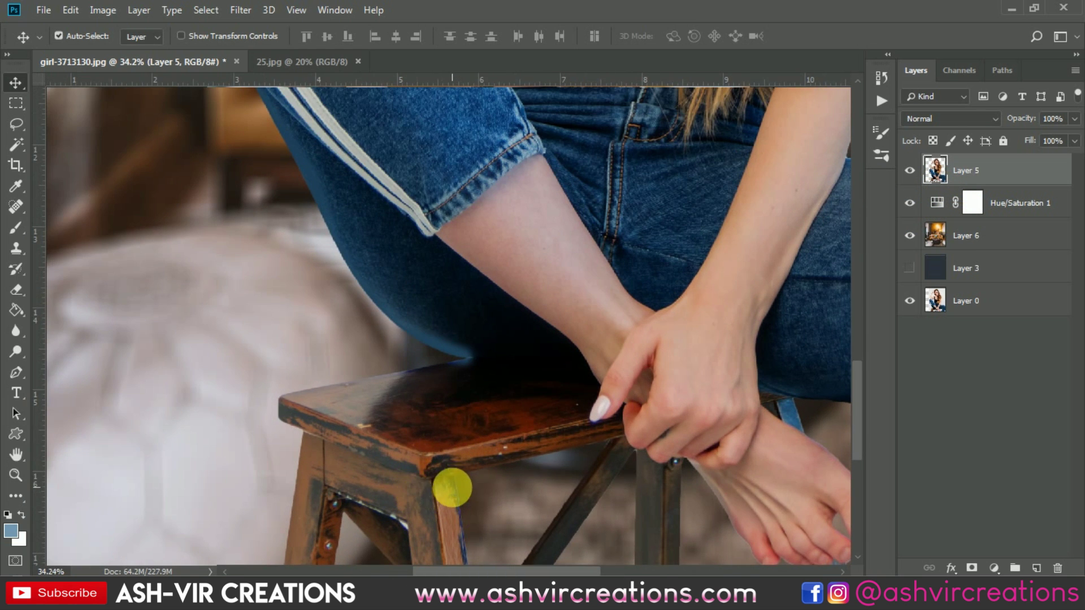
pyautogui.scroll(-4, 454, 483)
pyautogui.scroll(2, 433, 430)
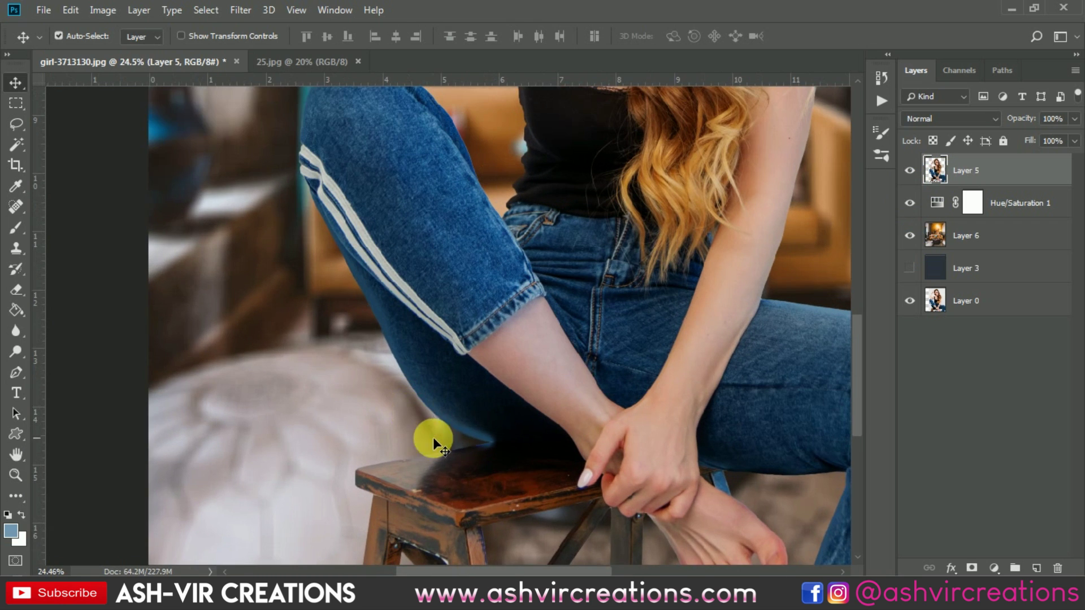
pyautogui.click(18, 327)
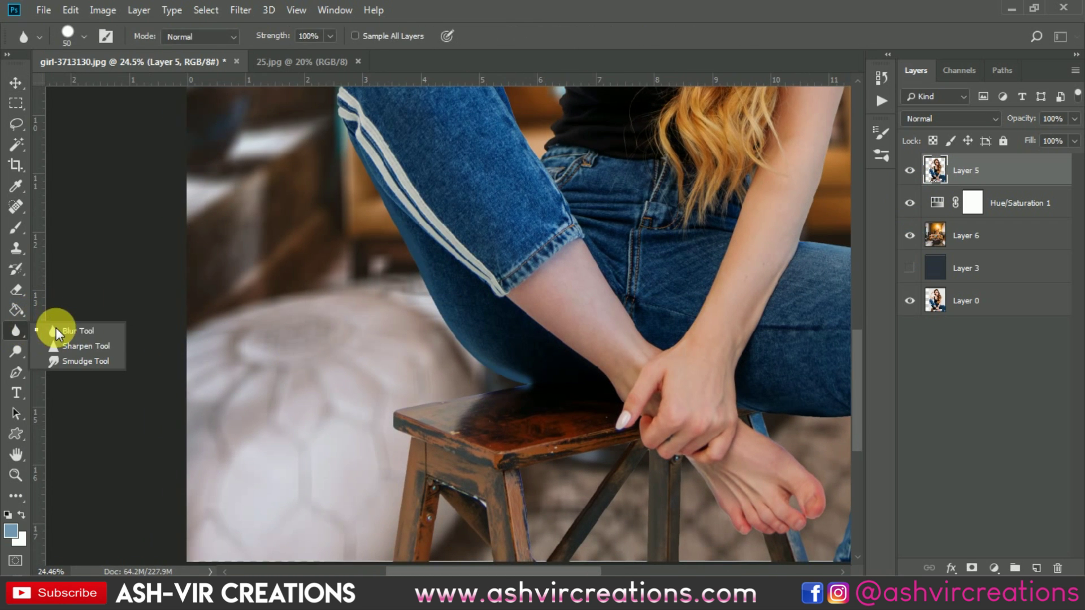
pyautogui.click(59, 324)
pyautogui.scroll(2, 334, 403)
pyautogui.rightClick(333, 403)
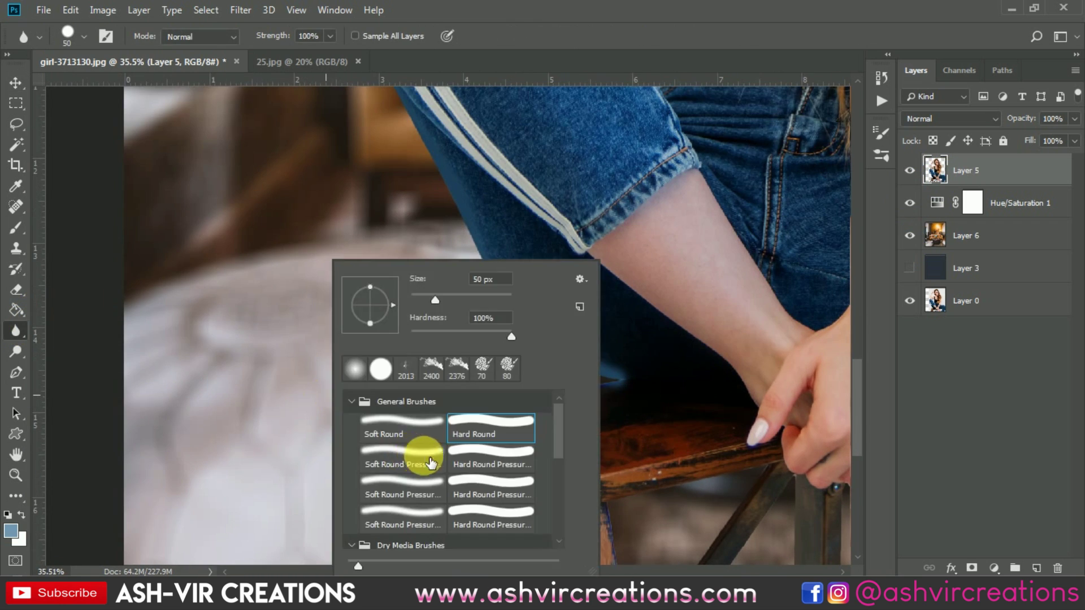
pyautogui.doubleClick(460, 436)
# - Blur the cut-out edges of the stool, the bare foot and the lower jeans leg on Layer 5
pyautogui.scroll(2, 558, 320)
pyautogui.moveTo(496, 425)
pyautogui.mouseDown()
pyautogui.moveTo(513, 309)
pyautogui.moveTo(482, 558)
pyautogui.moveTo(576, 420)
pyautogui.moveTo(566, 552)
pyautogui.moveTo(587, 487)
pyautogui.moveTo(585, 447)
pyautogui.moveTo(598, 445)
pyautogui.moveTo(655, 493)
pyautogui.moveTo(681, 560)
pyautogui.moveTo(742, 394)
pyautogui.moveTo(735, 370)
pyautogui.moveTo(732, 431)
pyautogui.moveTo(758, 551)
pyautogui.moveTo(403, 431)
pyautogui.mouseUp()
pyautogui.press('space')
pyautogui.moveTo(555, 317)
pyautogui.mouseDown()
pyautogui.moveTo(595, 312)
pyautogui.moveTo(497, 424)
pyautogui.moveTo(513, 392)
pyautogui.moveTo(538, 376)
pyautogui.moveTo(416, 544)
pyautogui.moveTo(418, 374)
pyautogui.moveTo(388, 357)
pyautogui.moveTo(595, 306)
pyautogui.moveTo(627, 319)
pyautogui.moveTo(596, 374)
pyautogui.moveTo(627, 331)
pyautogui.moveTo(622, 565)
pyautogui.moveTo(735, 340)
pyautogui.moveTo(701, 328)
pyautogui.moveTo(685, 566)
pyautogui.moveTo(722, 502)
pyautogui.moveTo(699, 337)
pyautogui.moveTo(797, 486)
pyautogui.moveTo(779, 439)
pyautogui.moveTo(483, 341)
pyautogui.moveTo(529, 392)
pyautogui.moveTo(546, 380)
pyautogui.moveTo(561, 393)
pyautogui.moveTo(579, 453)
pyautogui.moveTo(653, 444)
pyautogui.moveTo(650, 417)
pyautogui.mouseUp()
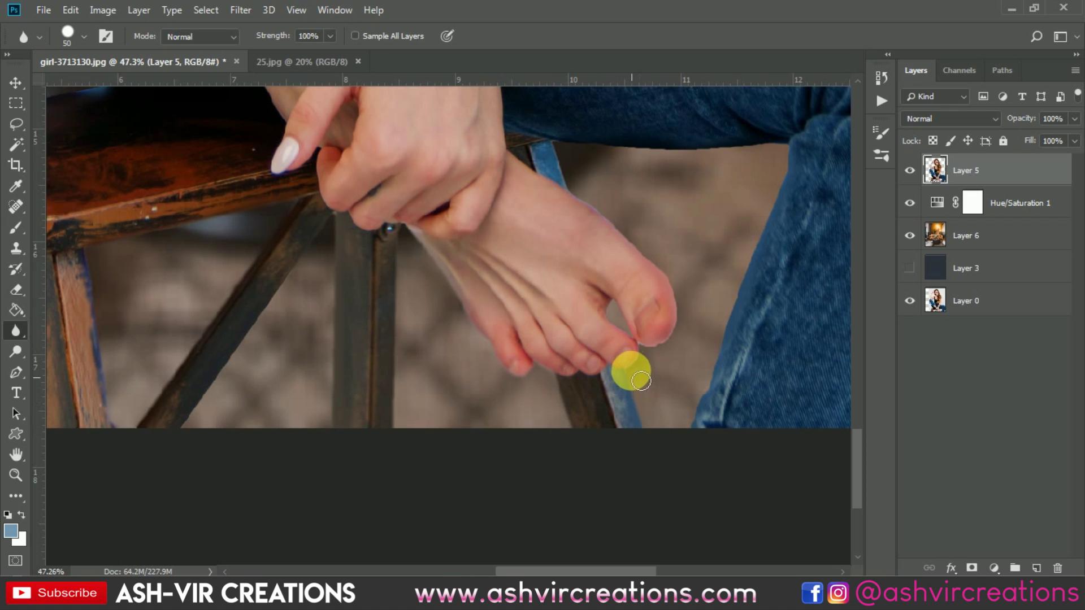
pyautogui.moveTo(651, 362)
pyautogui.mouseDown()
pyautogui.moveTo(688, 350)
pyautogui.moveTo(689, 300)
pyautogui.moveTo(593, 211)
pyautogui.moveTo(564, 165)
pyautogui.moveTo(753, 161)
pyautogui.moveTo(775, 223)
pyautogui.moveTo(723, 355)
pyautogui.mouseUp()
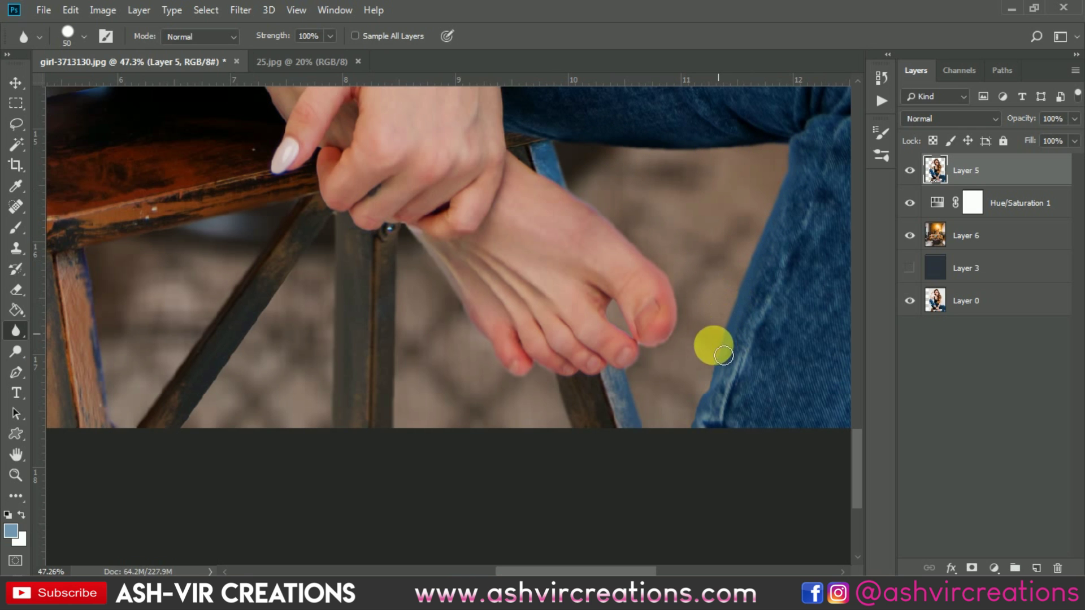
pyautogui.moveTo(697, 434)
pyautogui.mouseDown()
pyautogui.moveTo(698, 242)
pyautogui.moveTo(249, 300)
pyautogui.mouseUp()
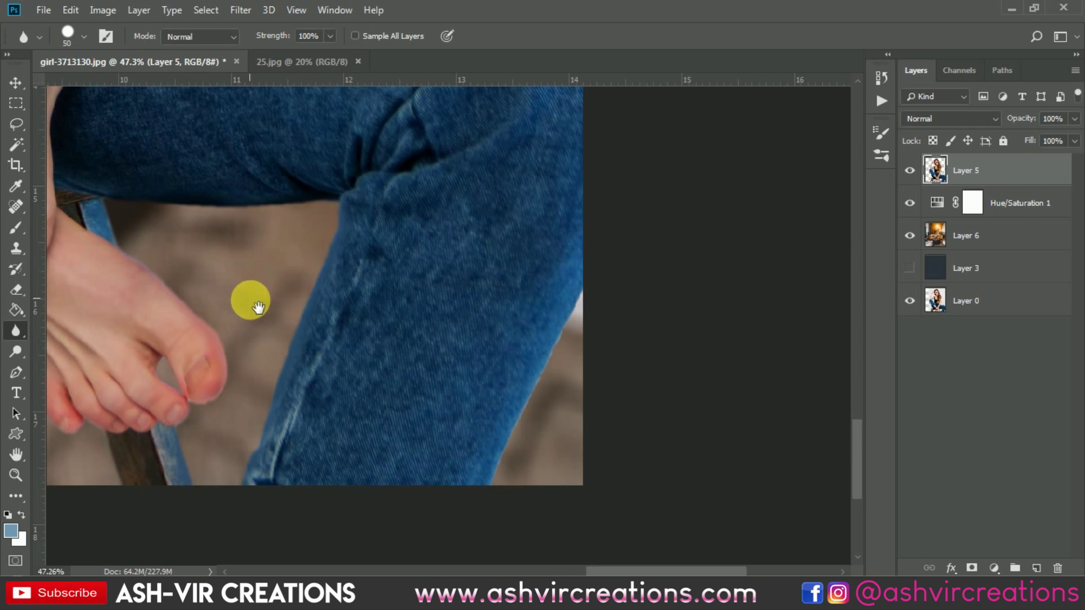
pyautogui.moveTo(548, 287)
pyautogui.mouseDown()
pyautogui.moveTo(577, 286)
pyautogui.moveTo(573, 346)
pyautogui.moveTo(497, 472)
pyautogui.moveTo(521, 315)
pyautogui.mouseUp()
# - Blur the outer edge of the arm and shoulder beside the long wavy hair
pyautogui.scroll(-3, 520, 314)
pyautogui.moveTo(467, 225)
pyautogui.mouseDown()
pyautogui.moveTo(516, 480)
pyautogui.moveTo(640, 358)
pyautogui.moveTo(573, 364)
pyautogui.moveTo(575, 376)
pyautogui.moveTo(531, 345)
pyautogui.moveTo(442, 321)
pyautogui.moveTo(136, 267)
pyautogui.moveTo(599, 278)
pyautogui.mouseUp()
pyautogui.scroll(3, 564, 355)
pyautogui.moveTo(460, 363)
pyautogui.mouseDown()
pyautogui.moveTo(463, 392)
pyautogui.moveTo(482, 329)
pyautogui.moveTo(517, 275)
pyautogui.moveTo(521, 177)
pyautogui.moveTo(565, 141)
pyautogui.moveTo(581, 388)
pyautogui.moveTo(550, 408)
pyautogui.moveTo(600, 175)
pyautogui.moveTo(610, 397)
pyautogui.mouseUp()
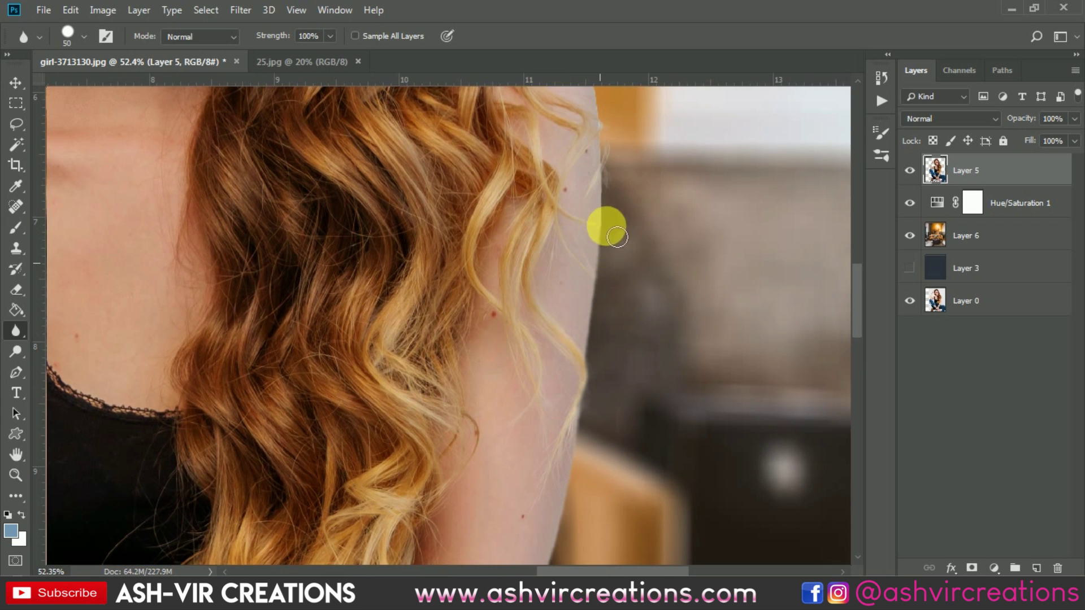
pyautogui.moveTo(625, 185)
pyautogui.mouseDown()
pyautogui.moveTo(592, 395)
pyautogui.moveTo(578, 332)
pyautogui.mouseUp()
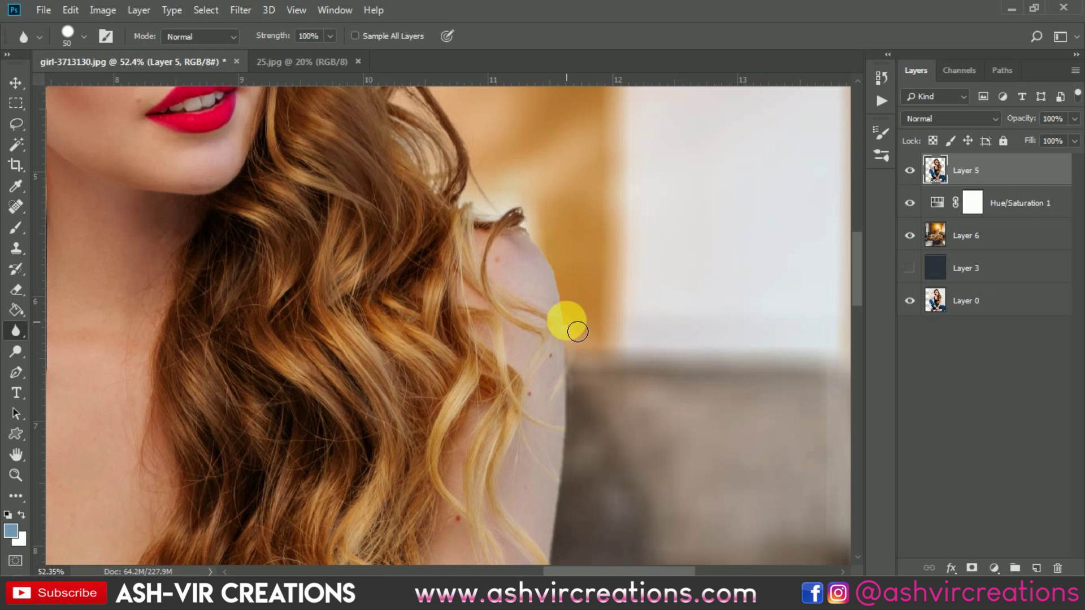
pyautogui.moveTo(566, 291)
pyautogui.mouseDown()
pyautogui.moveTo(538, 221)
pyautogui.moveTo(641, 421)
pyautogui.moveTo(637, 404)
pyautogui.moveTo(634, 413)
pyautogui.moveTo(598, 402)
pyautogui.moveTo(489, 307)
pyautogui.moveTo(464, 302)
pyautogui.moveTo(601, 409)
pyautogui.moveTo(796, 441)
pyautogui.mouseUp()
# - Blur the edges of the other shoulder, the raised forearm and fingers, the elbow, the raised knee and the black top
pyautogui.moveTo(376, 383); pyautogui.dragTo(661, 169)
pyautogui.hotkey('ctrl', 'r')
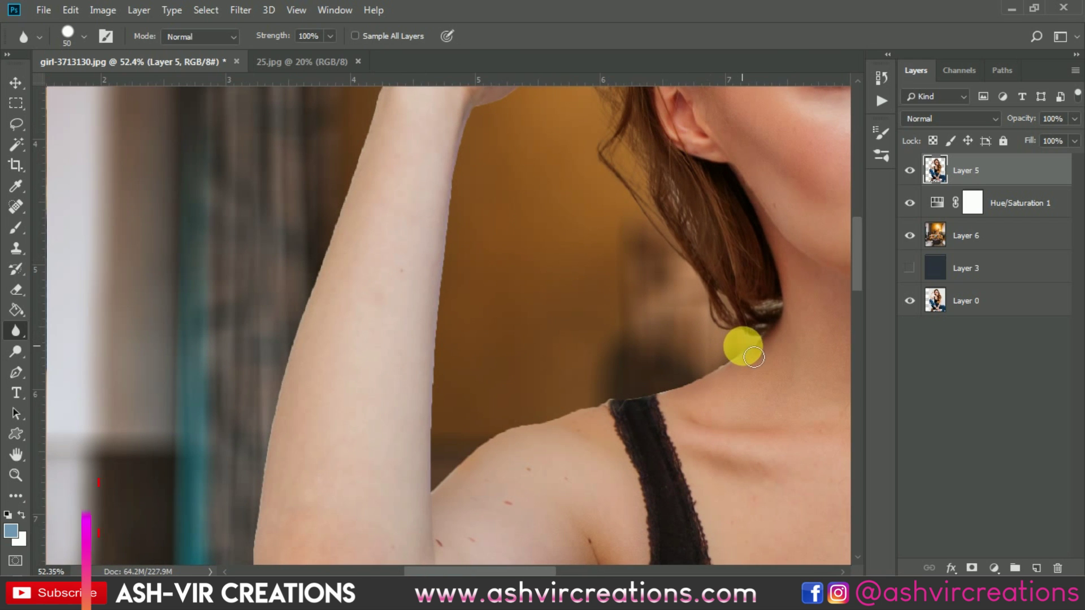
pyautogui.moveTo(738, 347)
pyautogui.mouseDown()
pyautogui.moveTo(710, 385)
pyautogui.moveTo(526, 437)
pyautogui.moveTo(443, 497)
pyautogui.moveTo(451, 300)
pyautogui.moveTo(476, 208)
pyautogui.moveTo(462, 229)
pyautogui.moveTo(470, 158)
pyautogui.moveTo(490, 119)
pyautogui.moveTo(535, 107)
pyautogui.moveTo(563, 310)
pyautogui.moveTo(558, 270)
pyautogui.moveTo(599, 238)
pyautogui.mouseUp()
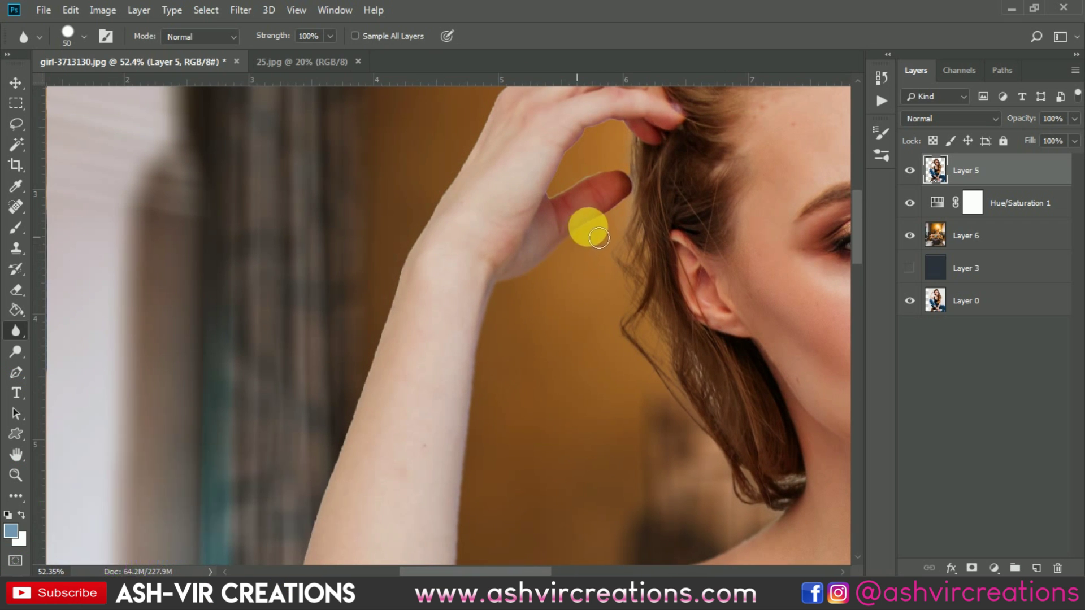
pyautogui.moveTo(638, 183); pyautogui.dragTo(594, 175)
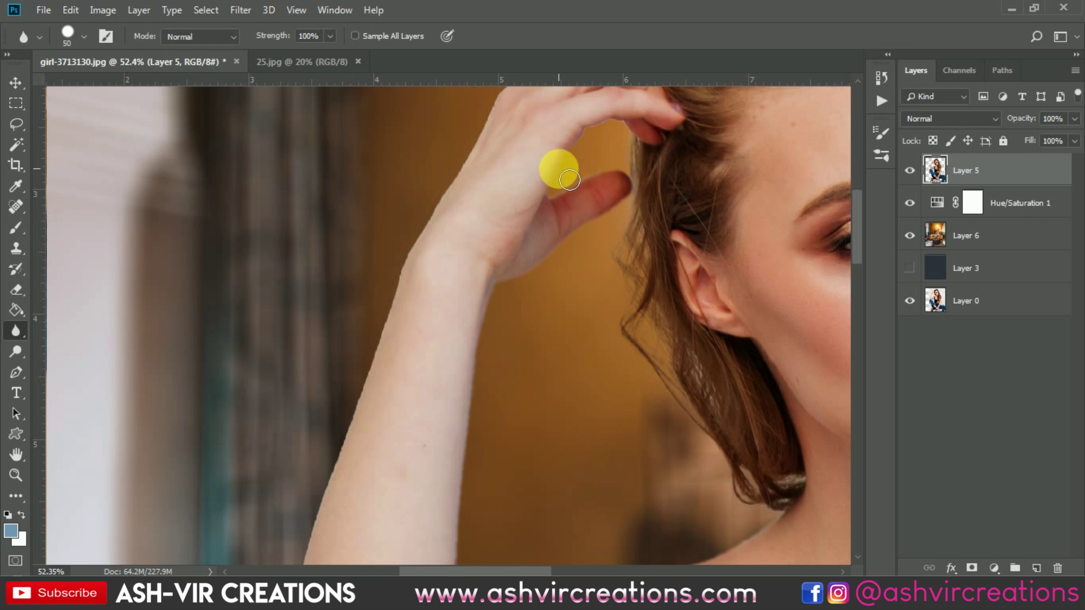
pyautogui.moveTo(569, 180)
pyautogui.mouseDown()
pyautogui.moveTo(612, 351)
pyautogui.moveTo(625, 326)
pyautogui.moveTo(622, 225)
pyautogui.moveTo(596, 223)
pyautogui.moveTo(518, 286)
pyautogui.moveTo(457, 416)
pyautogui.moveTo(548, 384)
pyautogui.moveTo(767, 198)
pyautogui.moveTo(728, 212)
pyautogui.moveTo(659, 211)
pyautogui.moveTo(669, 221)
pyautogui.moveTo(617, 328)
pyautogui.moveTo(591, 418)
pyautogui.moveTo(604, 415)
pyautogui.moveTo(696, 233)
pyautogui.moveTo(638, 263)
pyautogui.moveTo(595, 376)
pyautogui.moveTo(570, 495)
pyautogui.moveTo(577, 448)
pyautogui.moveTo(662, 279)
pyautogui.moveTo(646, 213)
pyautogui.mouseUp()
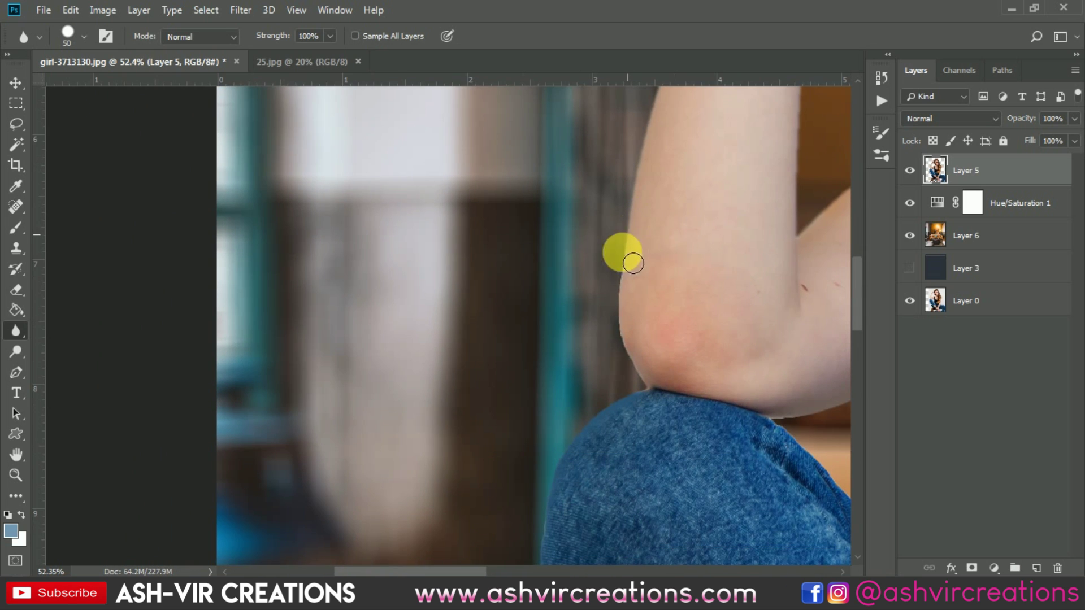
pyautogui.moveTo(633, 262)
pyautogui.mouseDown()
pyautogui.moveTo(620, 339)
pyautogui.moveTo(613, 304)
pyautogui.moveTo(619, 285)
pyautogui.moveTo(630, 351)
pyautogui.moveTo(652, 397)
pyautogui.moveTo(783, 424)
pyautogui.moveTo(508, 313)
pyautogui.moveTo(492, 326)
pyautogui.moveTo(536, 333)
pyautogui.moveTo(671, 278)
pyautogui.moveTo(588, 323)
pyautogui.moveTo(690, 280)
pyautogui.moveTo(682, 278)
pyautogui.moveTo(723, 311)
pyautogui.moveTo(742, 426)
pyautogui.moveTo(720, 277)
pyautogui.mouseUp()
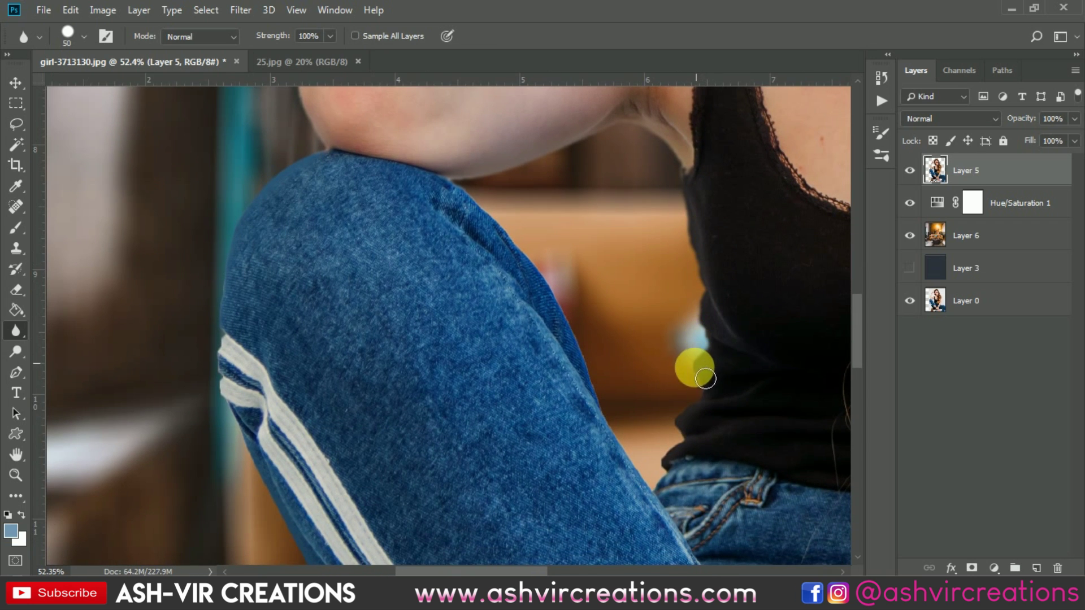
pyautogui.moveTo(706, 415)
pyautogui.mouseDown()
pyautogui.moveTo(659, 495)
pyautogui.moveTo(605, 383)
pyautogui.moveTo(619, 427)
pyautogui.moveTo(623, 436)
pyautogui.moveTo(612, 378)
pyautogui.moveTo(552, 281)
pyautogui.moveTo(465, 196)
pyautogui.moveTo(516, 206)
pyautogui.mouseUp()
# - Examine the figure's softened edges from the jeans and stool up to the hand, hair and face
pyautogui.scroll(-3, 605, 237)
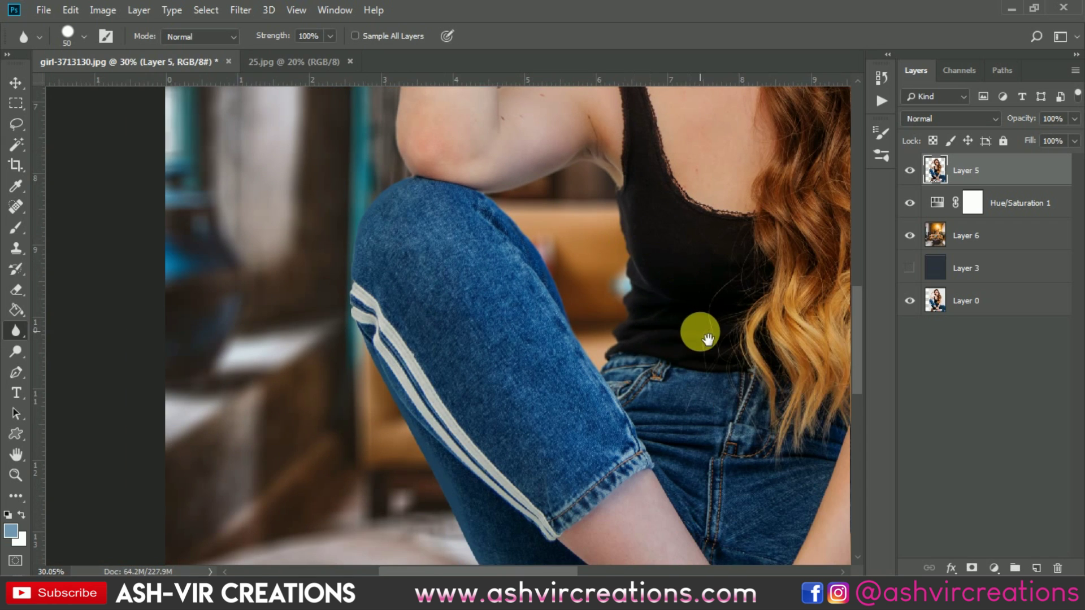
pyautogui.moveTo(702, 332)
pyautogui.mouseDown()
pyautogui.moveTo(555, 262)
pyautogui.moveTo(545, 371)
pyautogui.moveTo(467, 194)
pyautogui.mouseUp()
pyautogui.hotkey('ctrl', 'r')
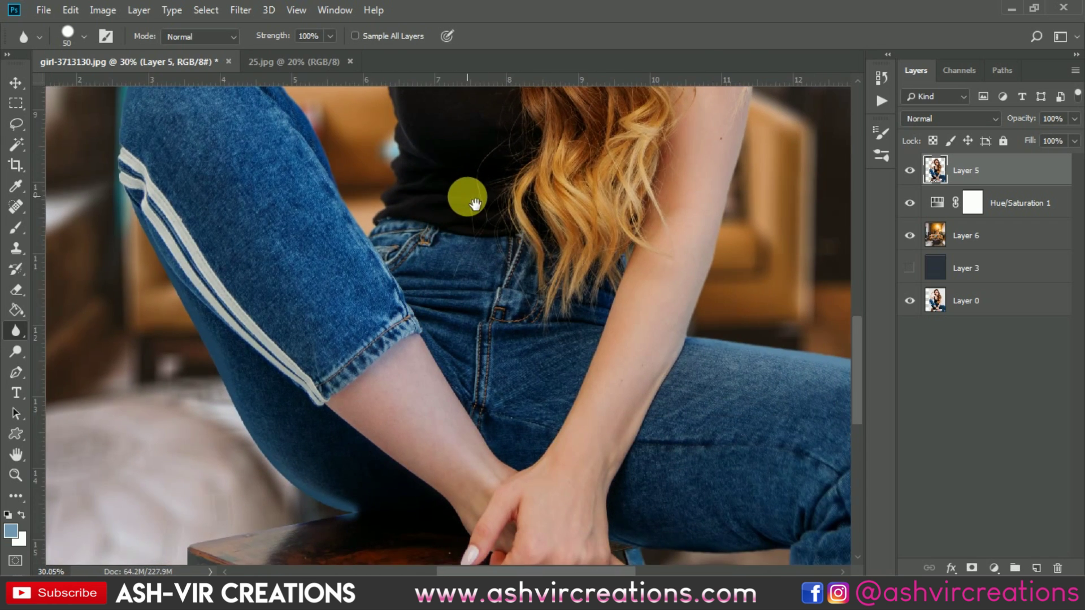
pyautogui.scroll(-5, 638, 256)
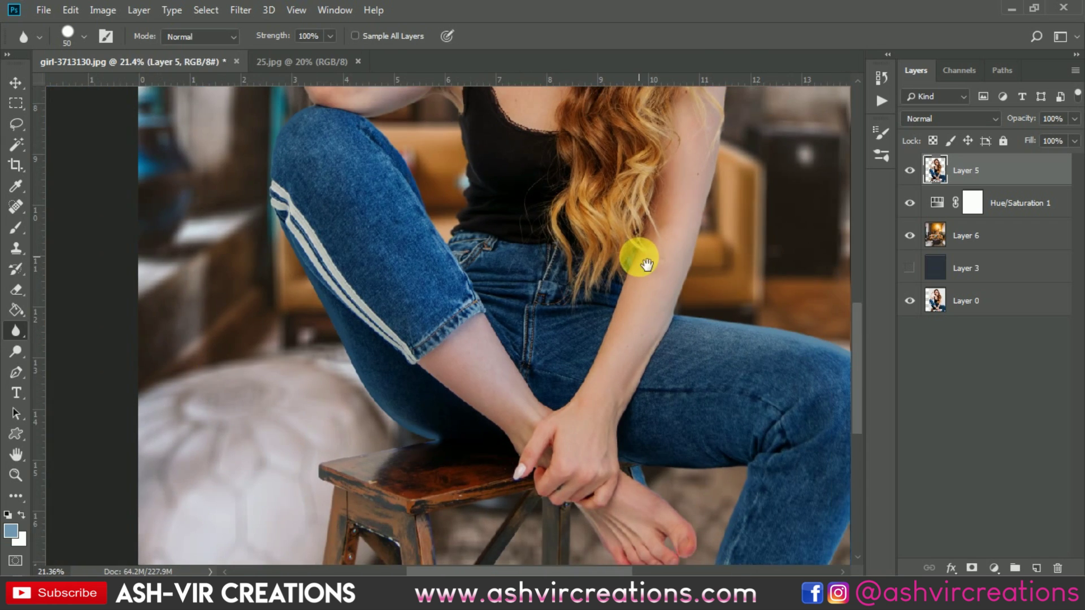
pyautogui.scroll(5, 421, 170)
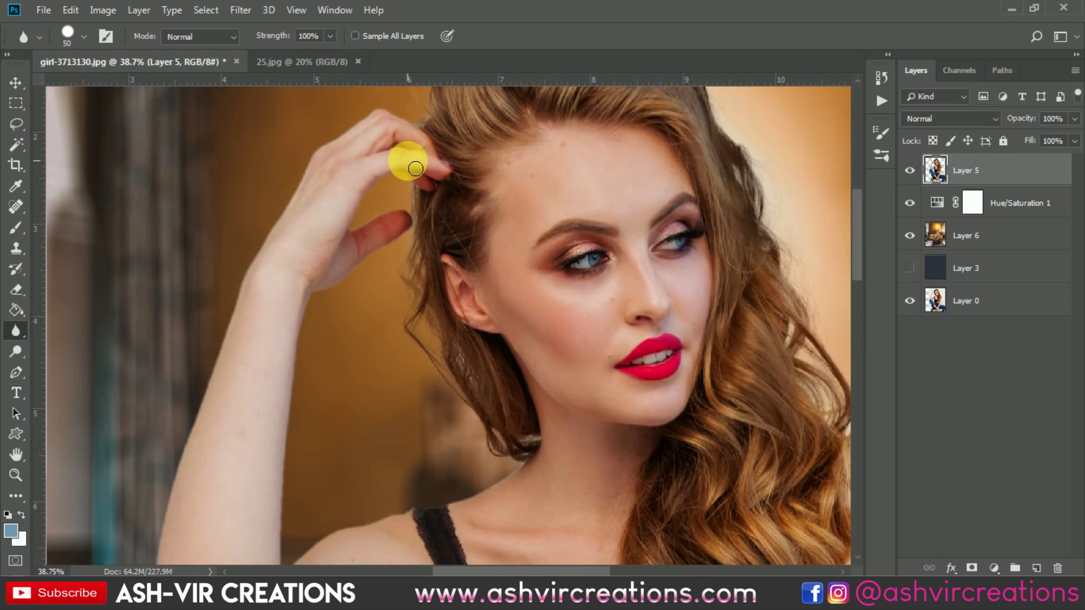
pyautogui.scroll(-2, 472, 259)
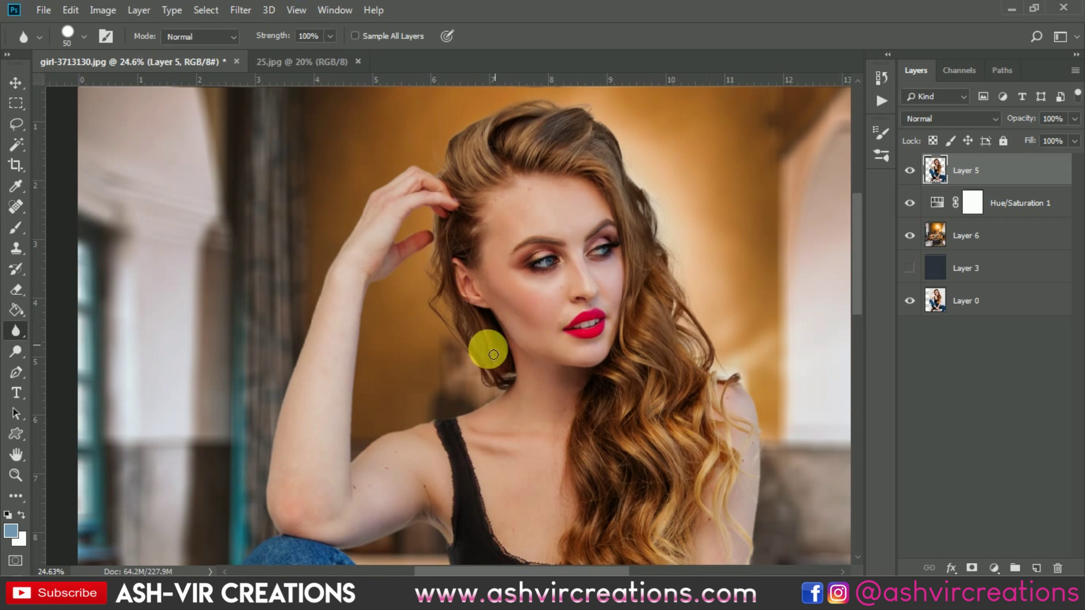
pyautogui.scroll(2, 498, 384)
pyautogui.scroll(-4, 455, 277)
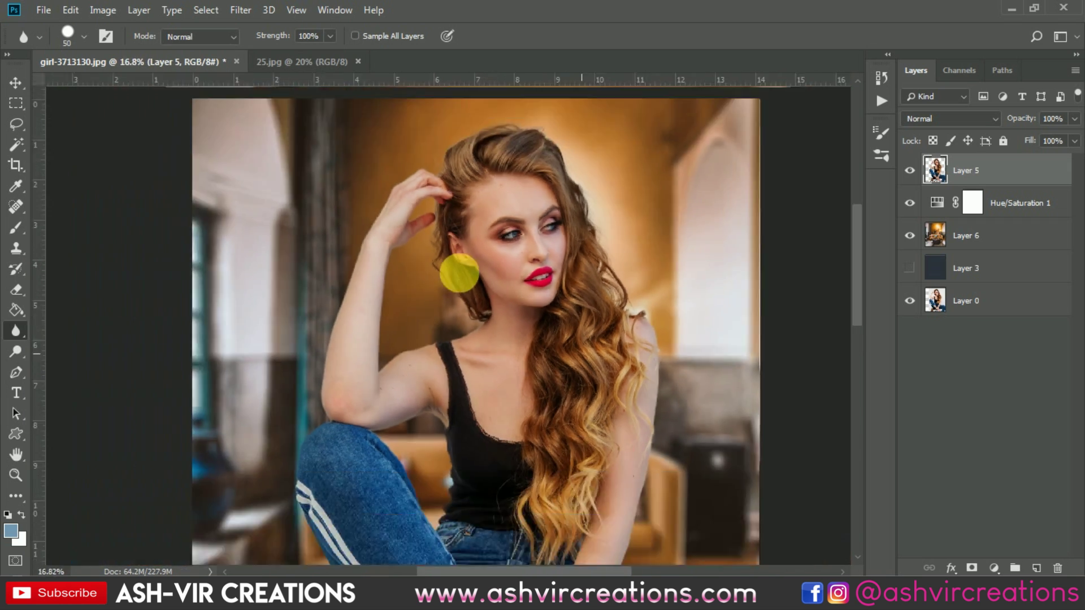
pyautogui.scroll(-2, 460, 218)
# - Try merging Layer 5, Hue/Saturation 1 and Layer 6 into one layer, and undo the merge
pyautogui.press('v')
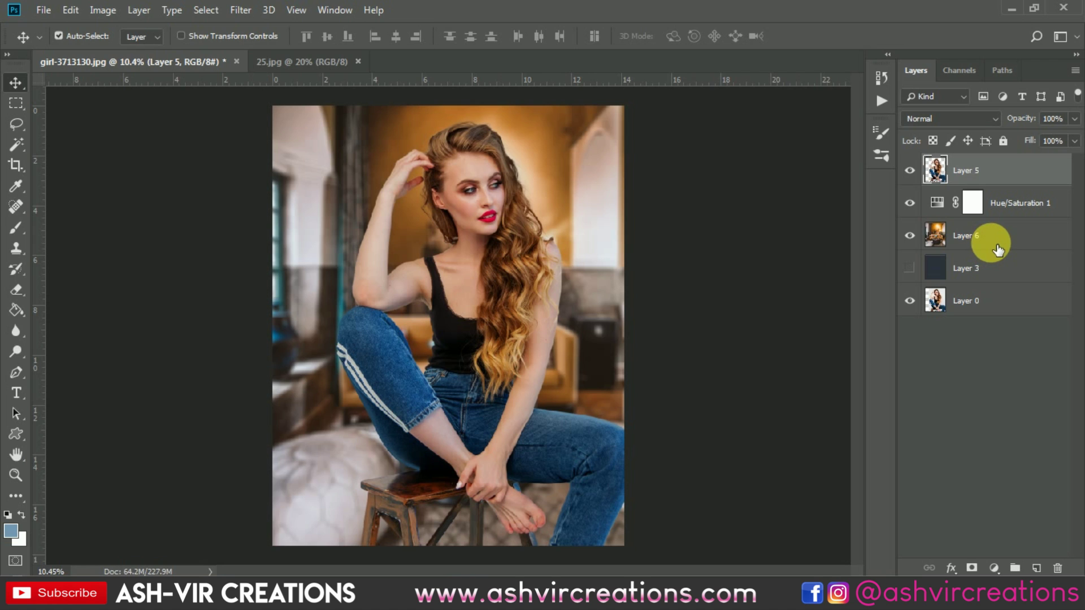
pyautogui.keyDown('shift'); pyautogui.click(1004, 235); pyautogui.keyUp('shift')
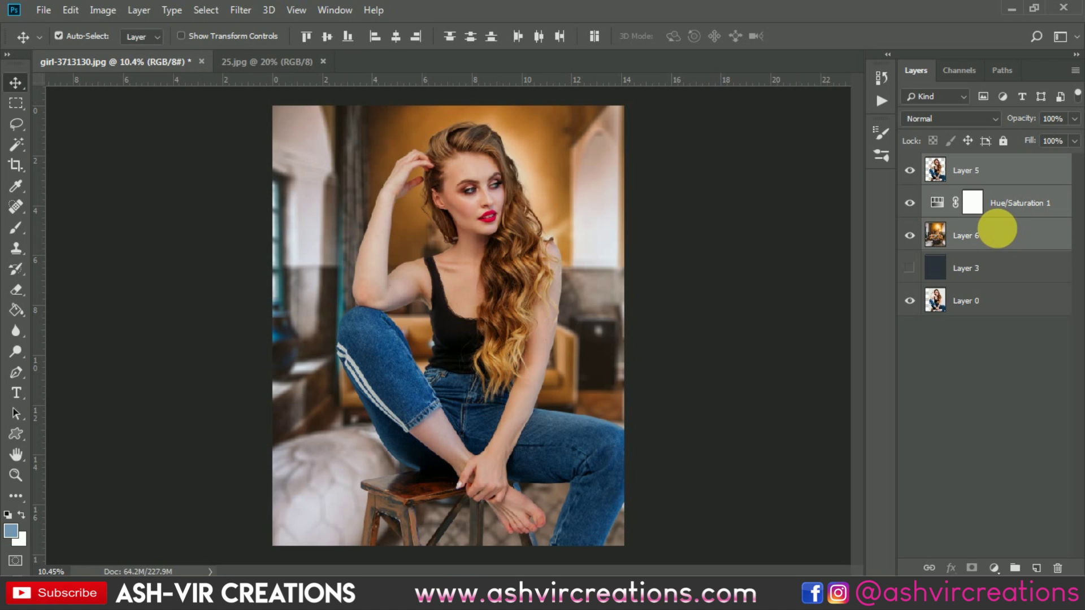
pyautogui.rightClick(997, 232)
pyautogui.click(836, 445)
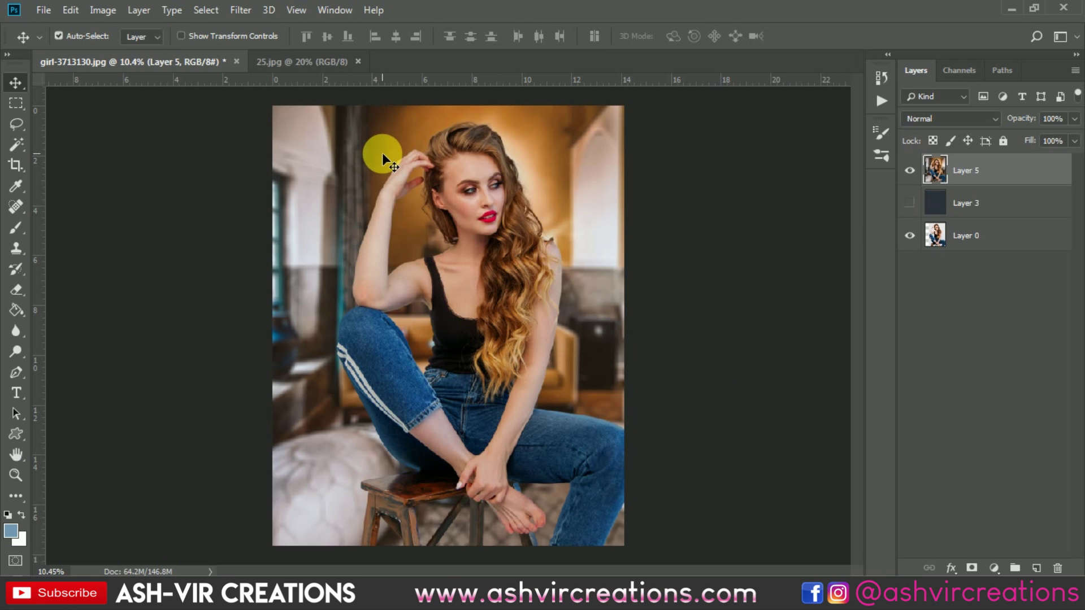
pyautogui.press('ctrl')
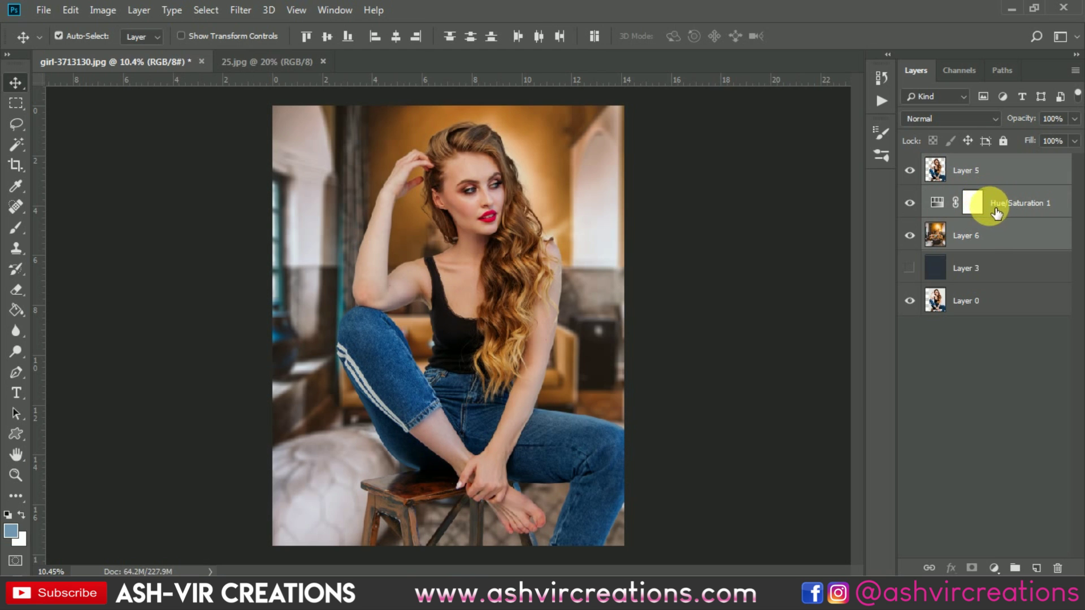
# - Add a new empty layer above Layer 5 and clip it to the figure with a clipping mask
pyautogui.click(966, 235)
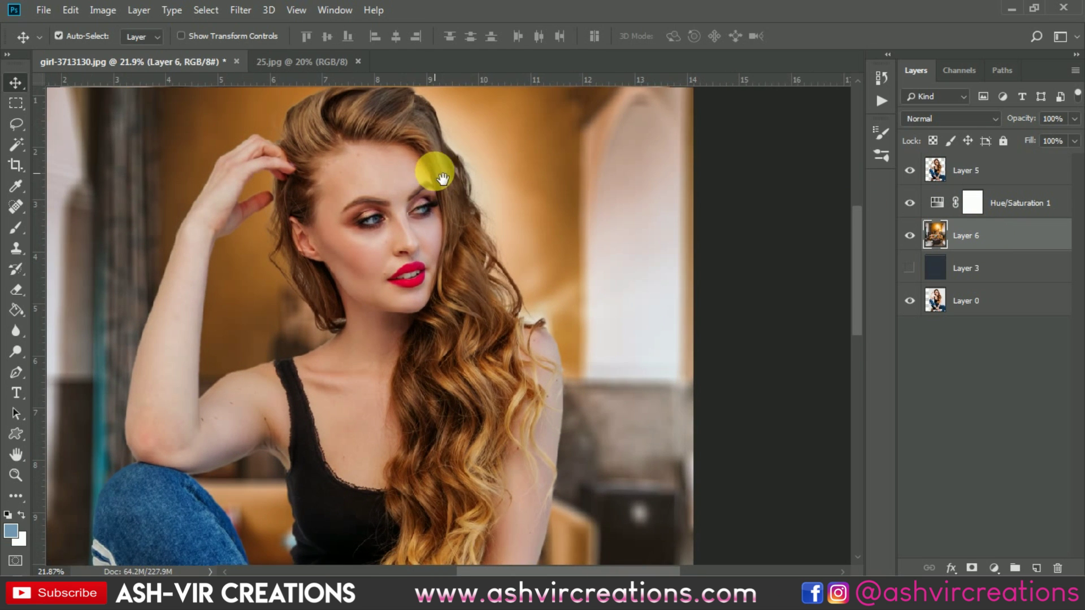
pyautogui.scroll(1, 436, 169)
pyautogui.click(972, 171)
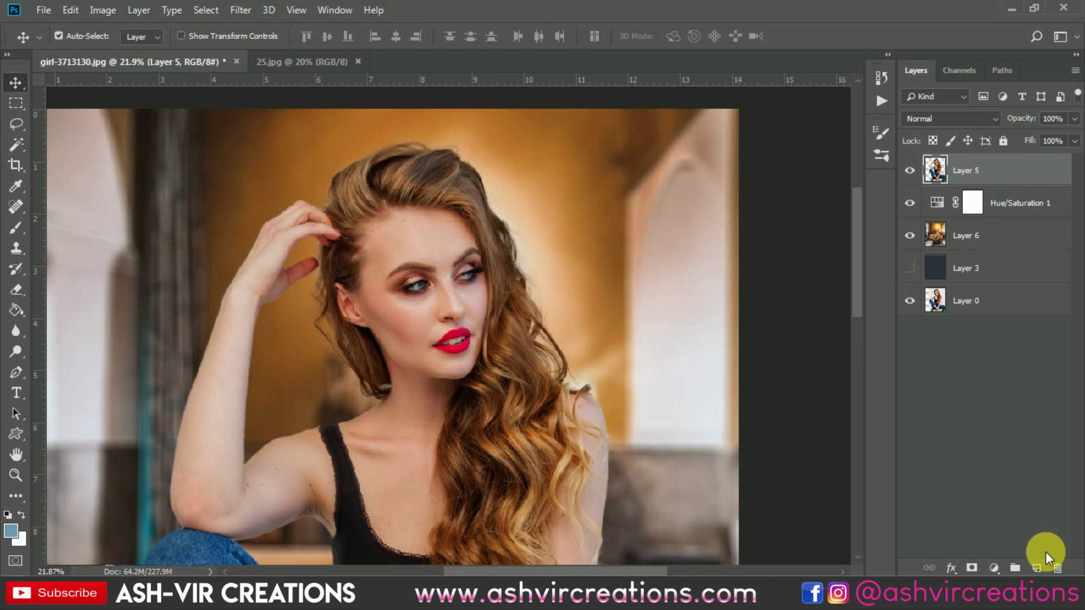
pyautogui.click(1037, 567)
pyautogui.rightClick(1023, 169)
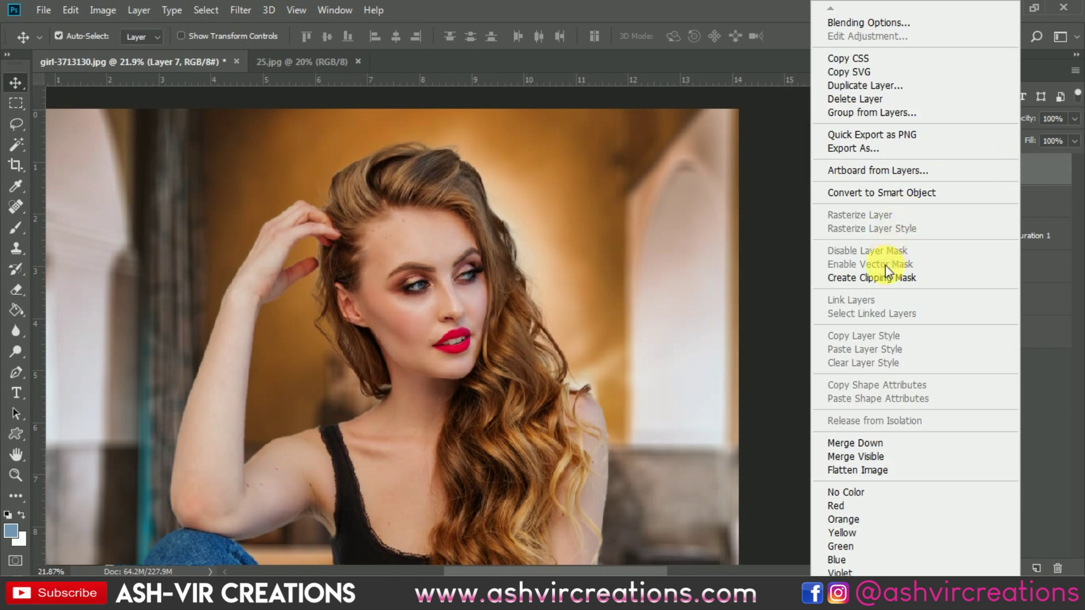
pyautogui.click(885, 277)
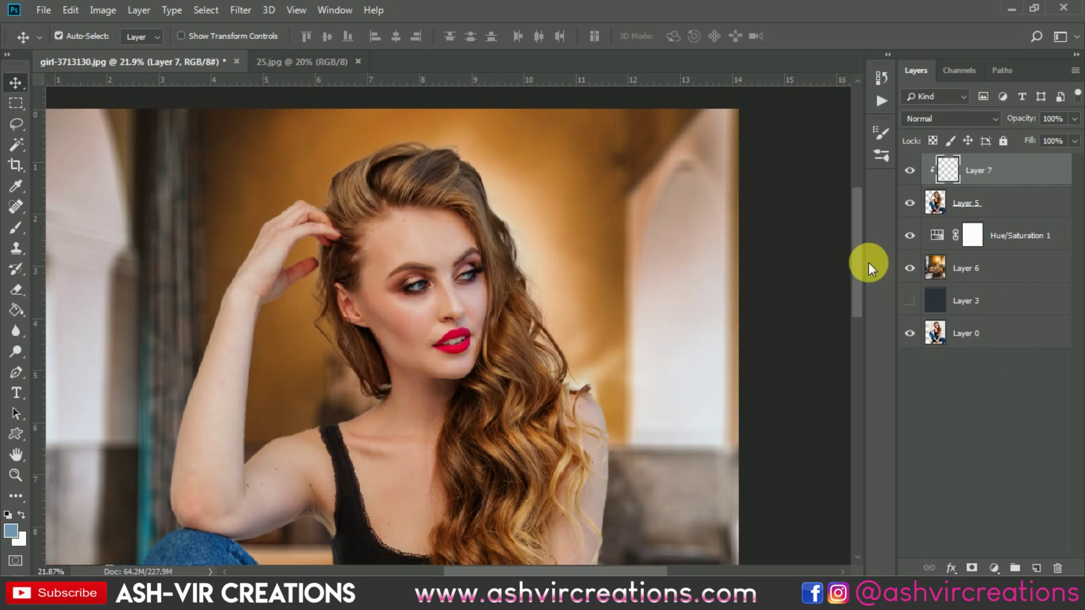
# - Paint the hair edges on the clipped layer with a size 400 soft brush in a light orange sampled from the background glow
pyautogui.click(17, 226)
pyautogui.click(21, 515)
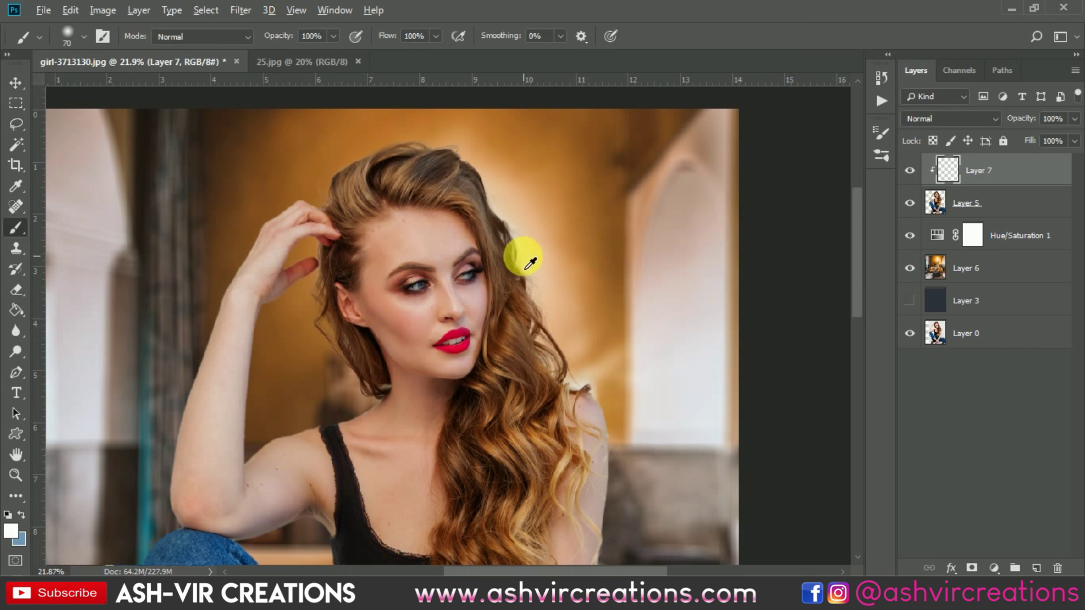
pyautogui.scroll(3, 523, 249)
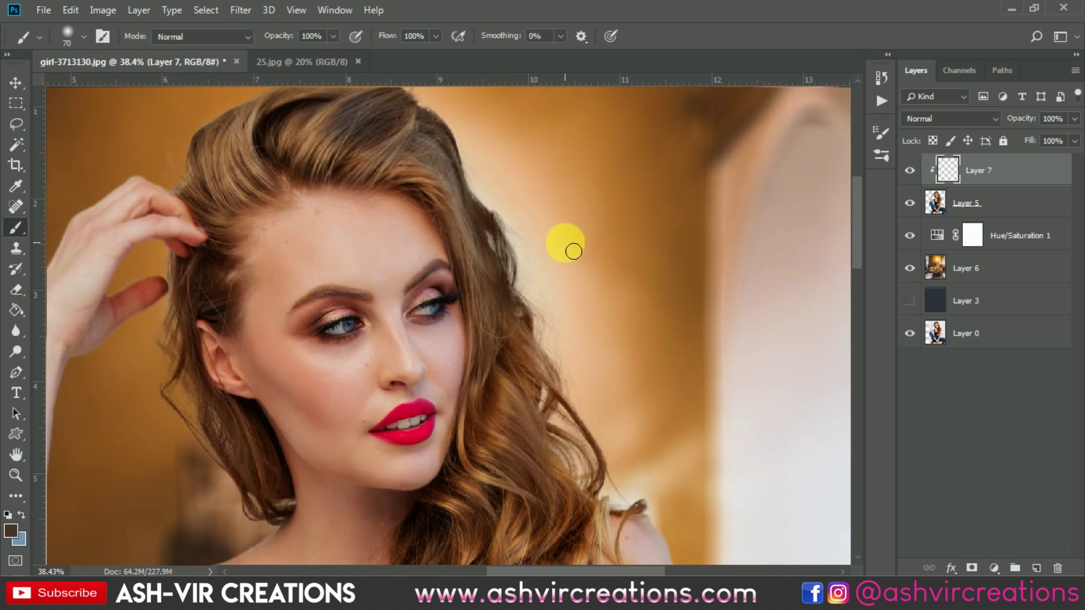
pyautogui.moveTo(558, 241)
pyautogui.mouseDown()
pyautogui.moveTo(537, 236)
pyautogui.moveTo(499, 167)
pyautogui.moveTo(506, 160)
pyautogui.moveTo(571, 266)
pyautogui.moveTo(558, 271)
pyautogui.moveTo(596, 342)
pyautogui.moveTo(577, 339)
pyautogui.moveTo(599, 333)
pyautogui.moveTo(606, 230)
pyautogui.moveTo(595, 279)
pyautogui.moveTo(547, 225)
pyautogui.moveTo(564, 185)
pyautogui.mouseUp()
pyautogui.scroll(-3, 564, 186)
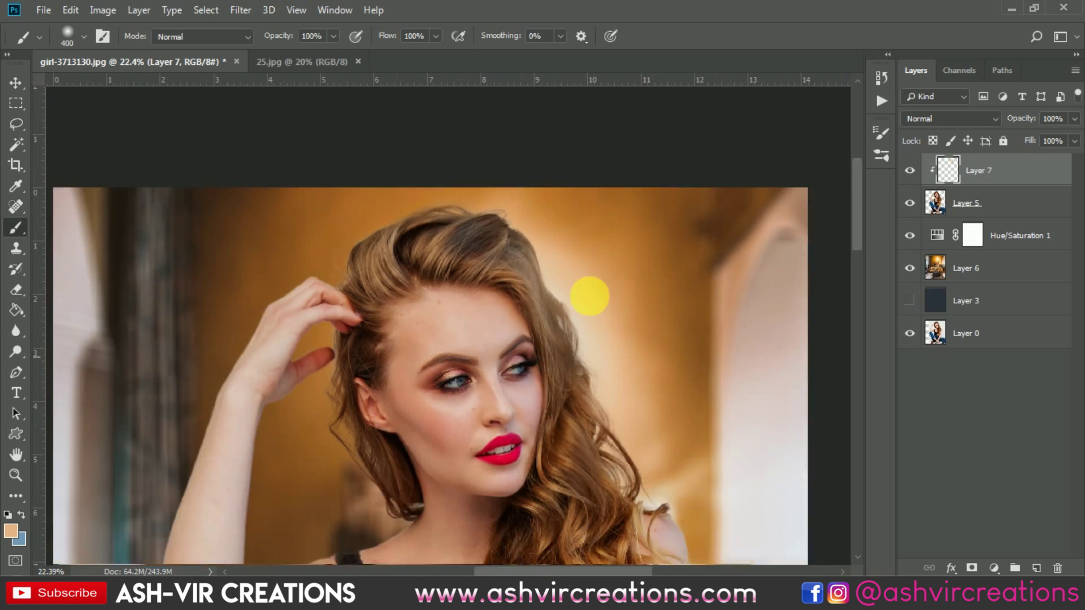
pyautogui.scroll(2, 417, 421)
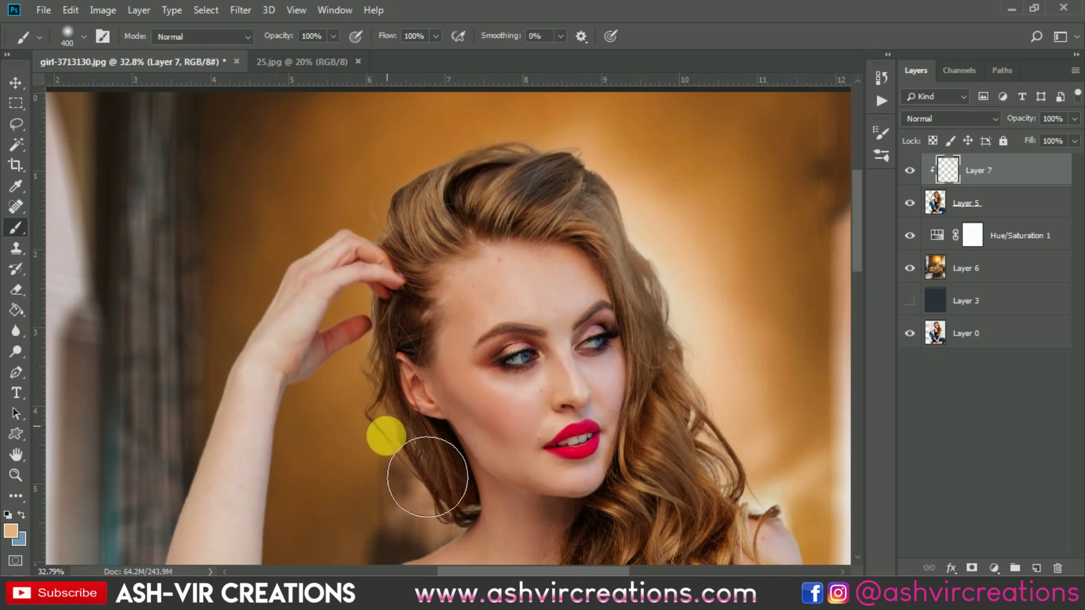
pyautogui.hscroll(2, 623, 376)
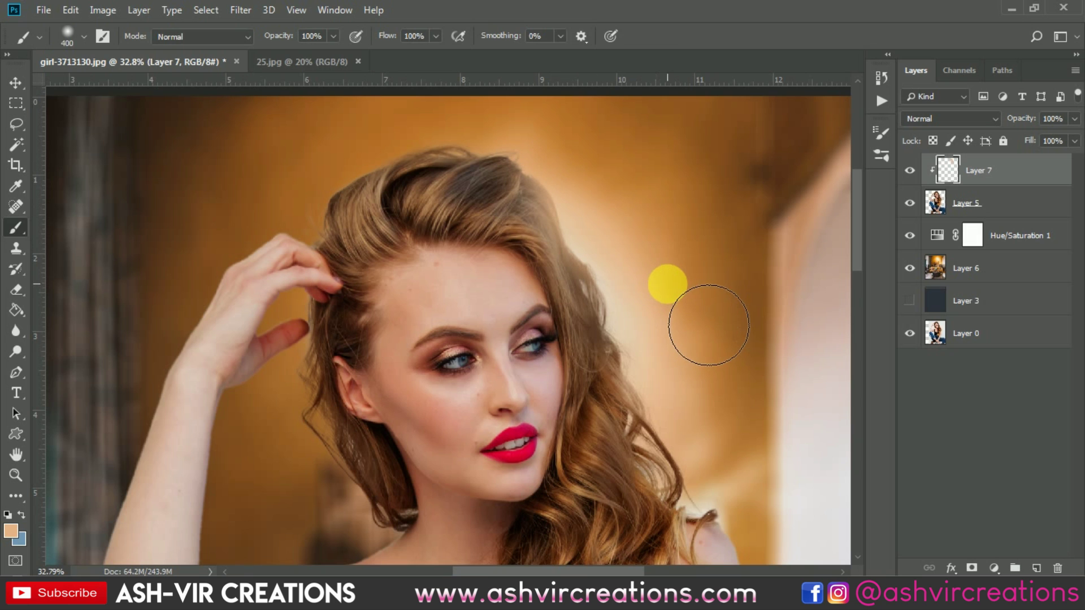
# - Set the blend mode of the clipped light layer, Layer 7, to Screen
pyautogui.scroll(-2, 664, 282)
pyautogui.click(960, 119)
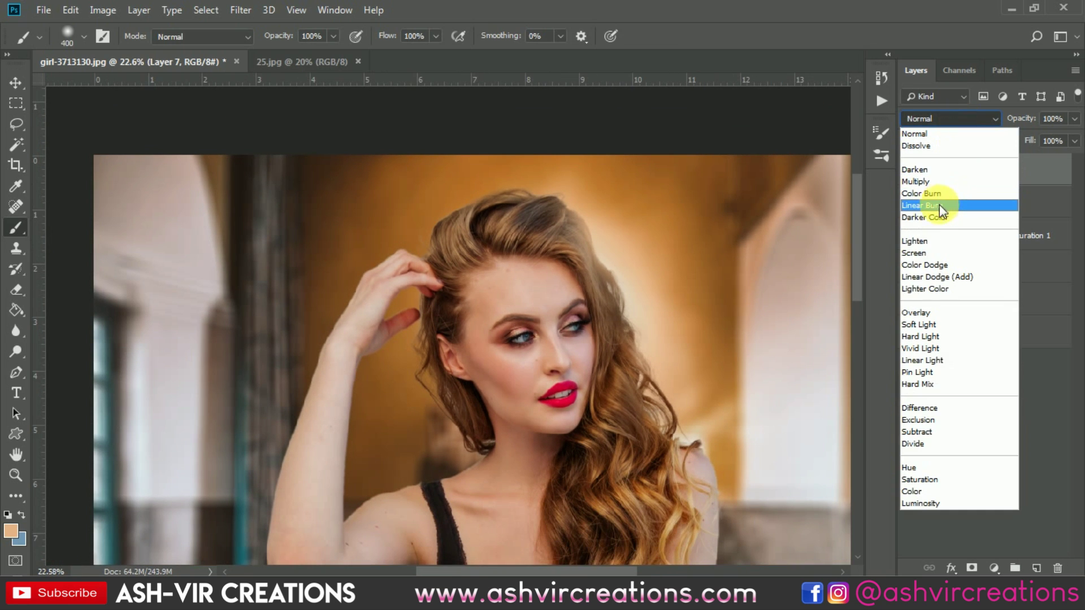
pyautogui.click(937, 252)
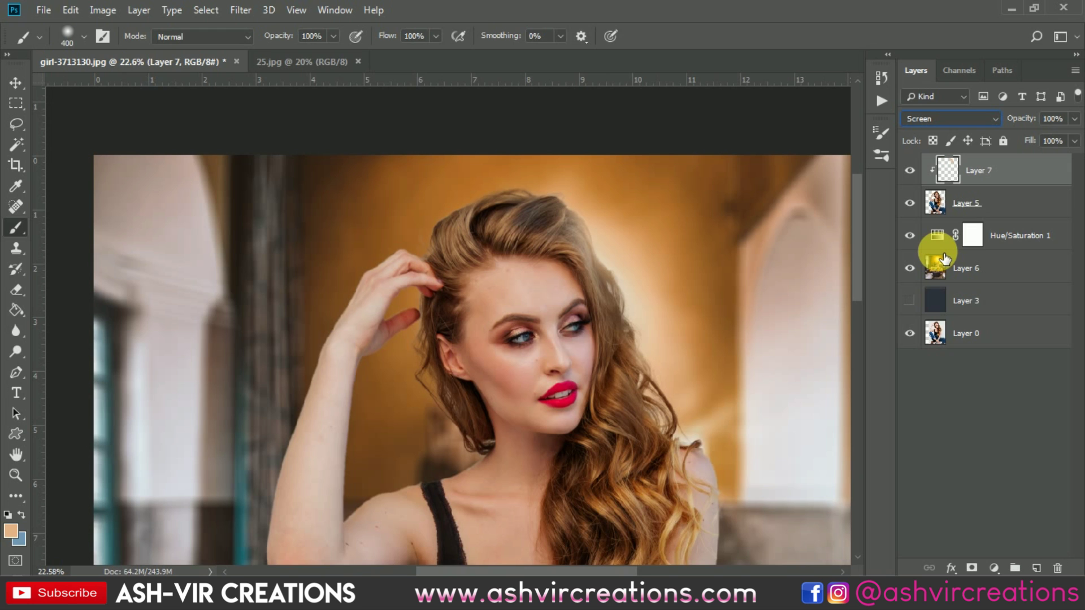
# - Compare the figure with and without Layer 7's painted light, on the whole image and close up on the hair and face
pyautogui.hotkey('ctrl', '0')
pyautogui.click(910, 170)
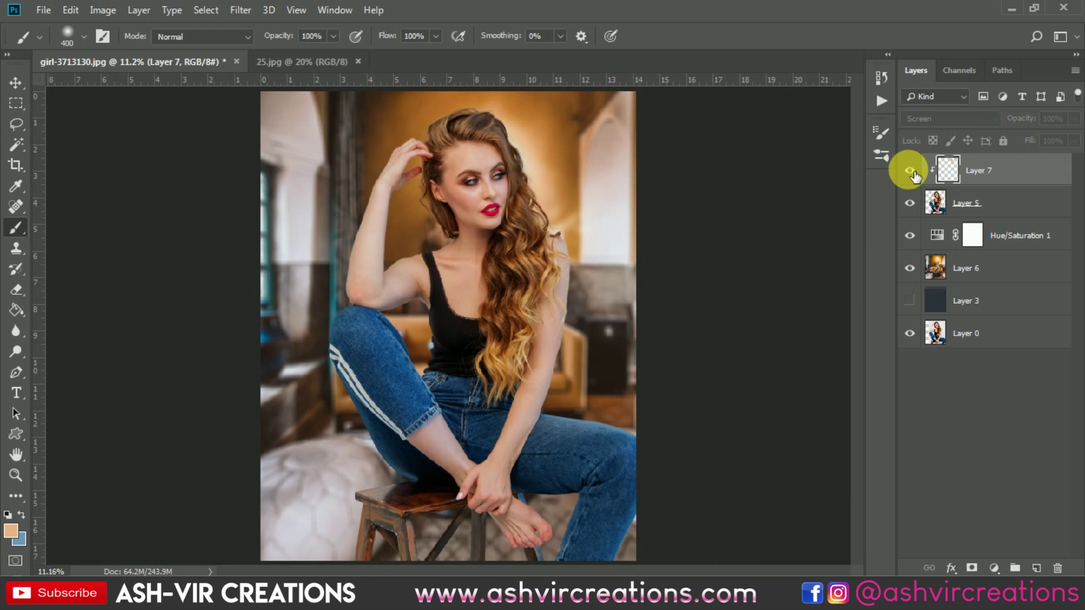
pyautogui.click(910, 170)
pyautogui.hotkey('ctrl', '+')
pyautogui.hotkey('ctrl', '+')
pyautogui.hotkey('ctrl', '+')
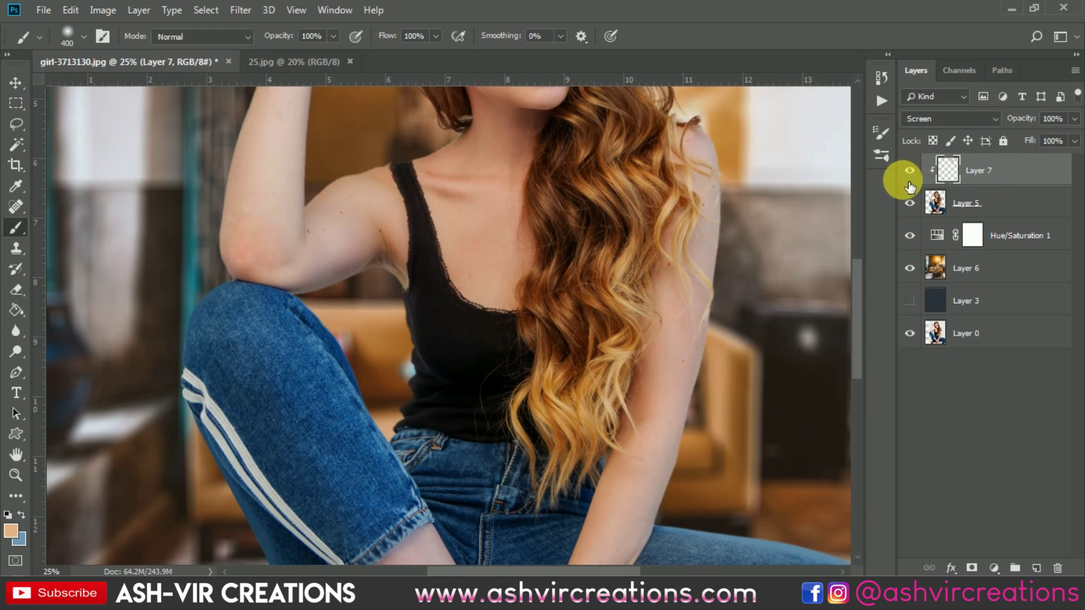
pyautogui.moveTo(584, 213); pyautogui.dragTo(579, 485)
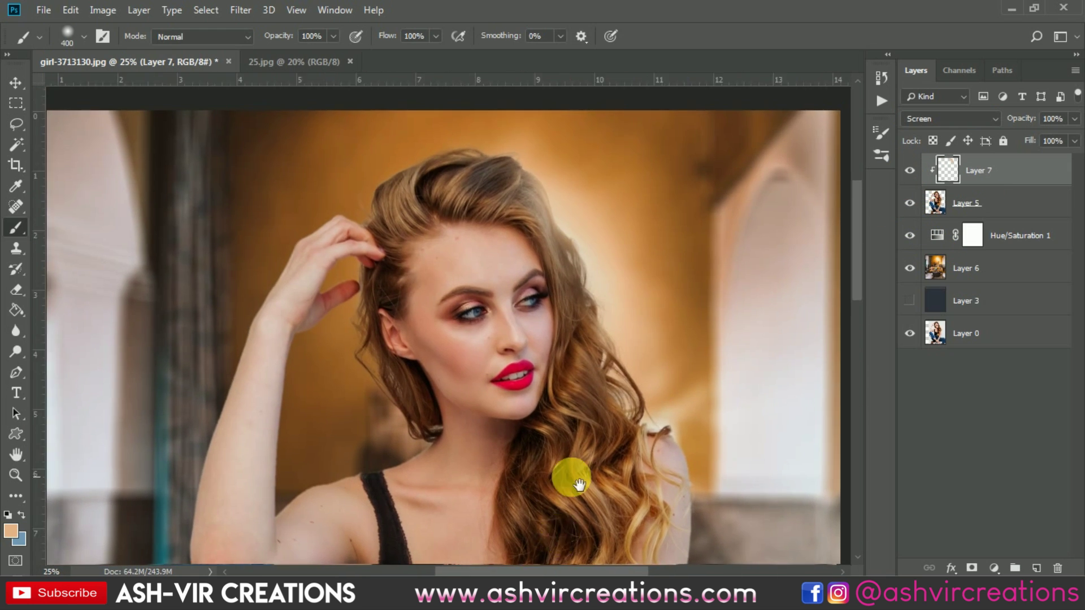
pyautogui.click(910, 171)
pyautogui.click(909, 171)
pyautogui.click(909, 172)
pyautogui.click(910, 170)
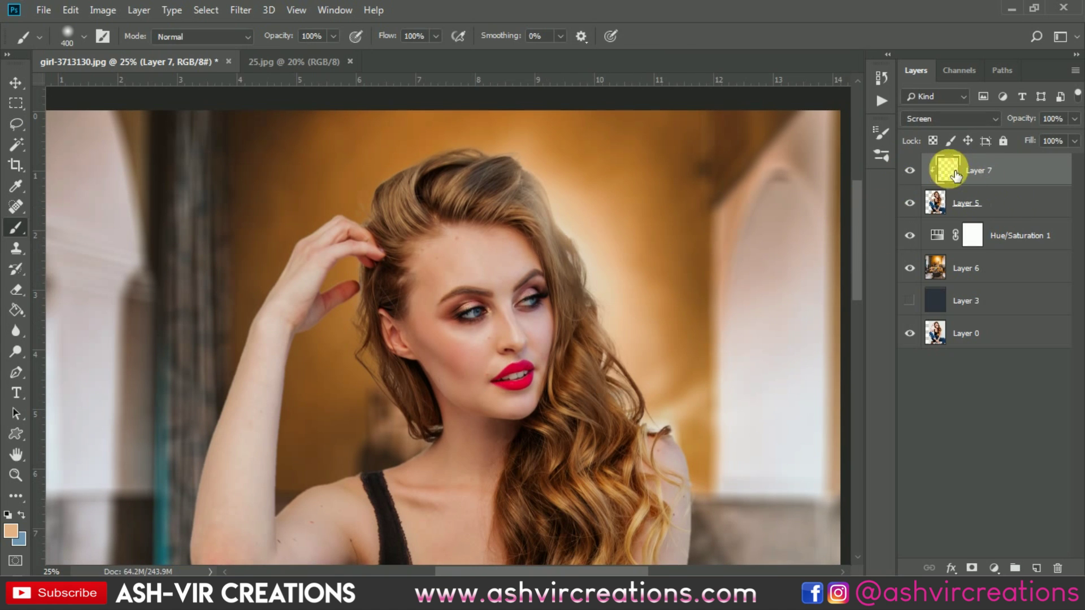
pyautogui.click(911, 171)
pyautogui.click(911, 170)
# - Merge Layer 7, Layer 5, Hue/Saturation 1 and Layer 6 into a single layer
pyautogui.press('v')
pyautogui.hotkey('alt', 'v')
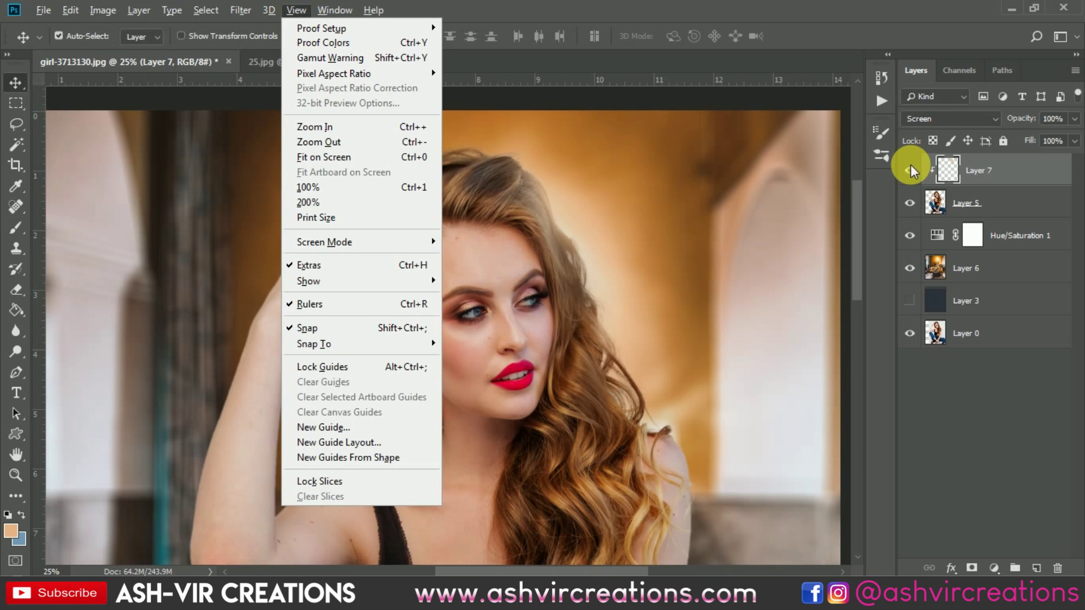
pyautogui.click(794, 81)
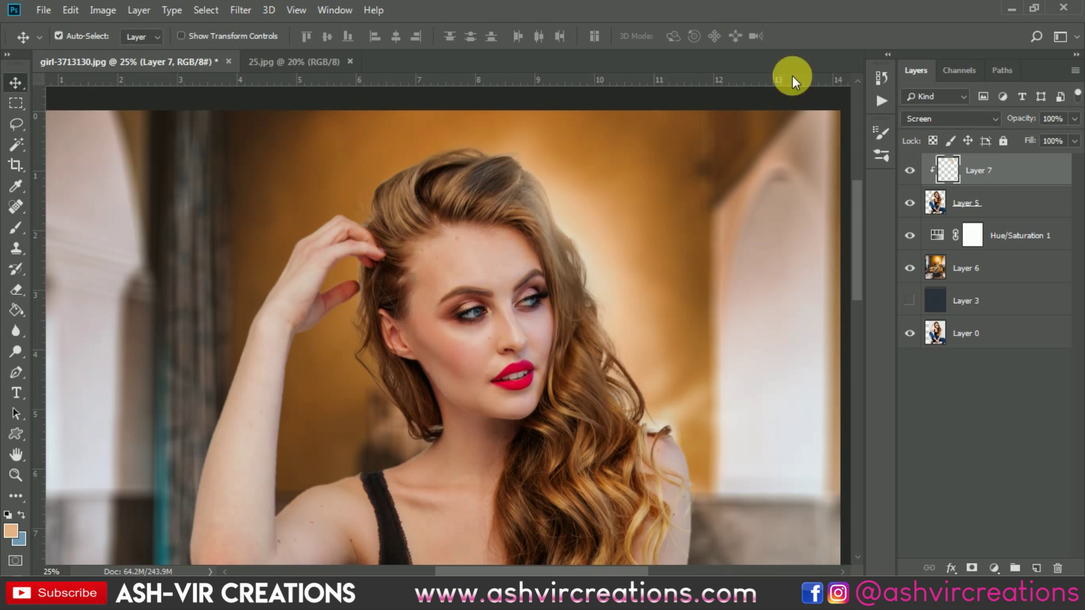
pyautogui.keyDown('shift'); pyautogui.click(990, 260); pyautogui.keyUp('shift')
pyautogui.rightClick(990, 260)
pyautogui.click(857, 439)
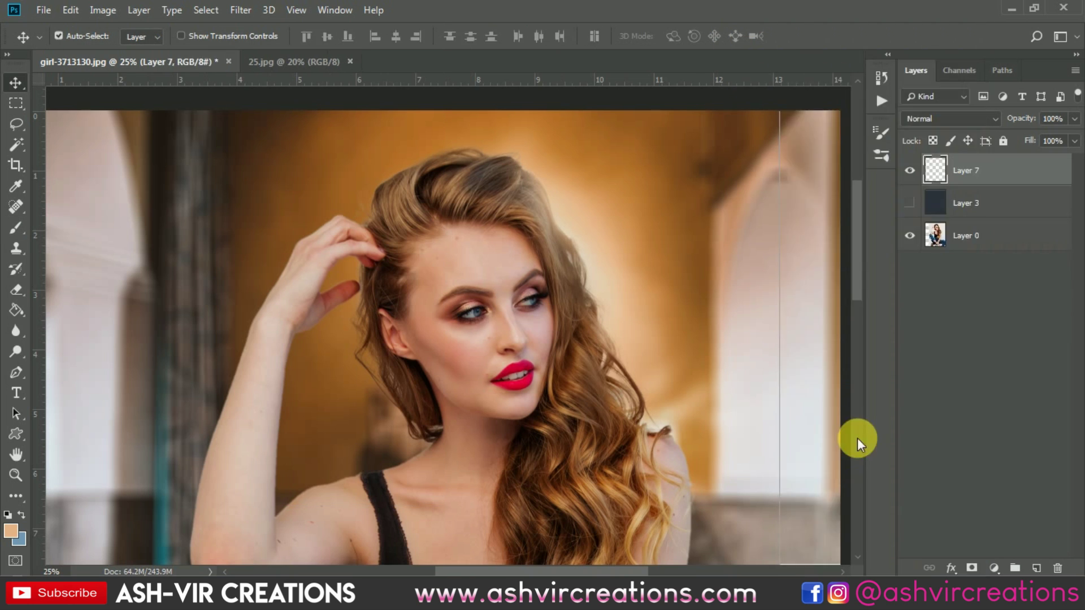
pyautogui.hotkey('ctrl', '0')
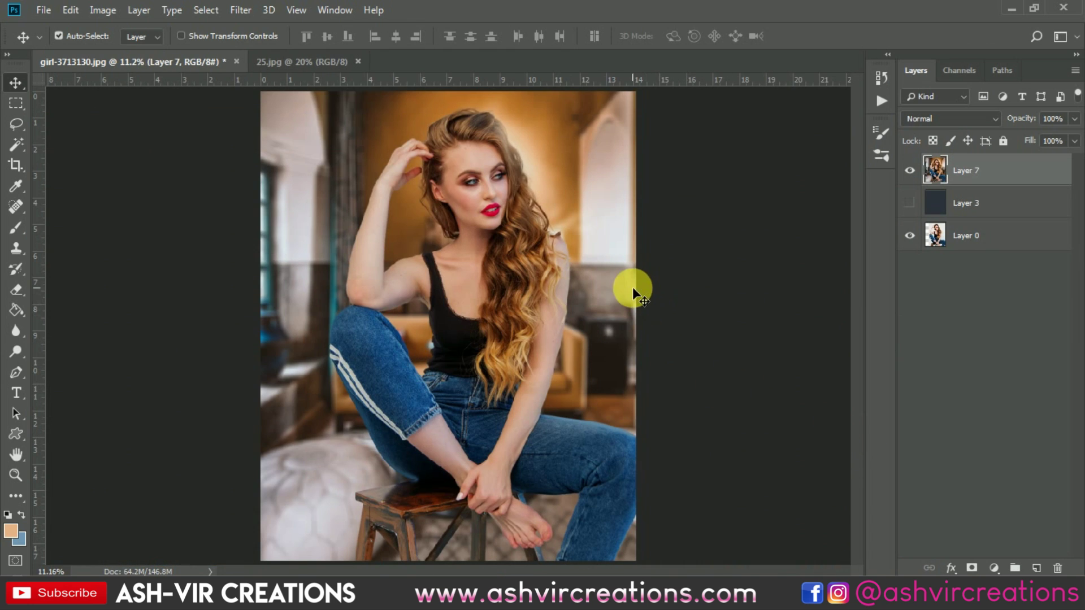
pyautogui.click(24, 168)
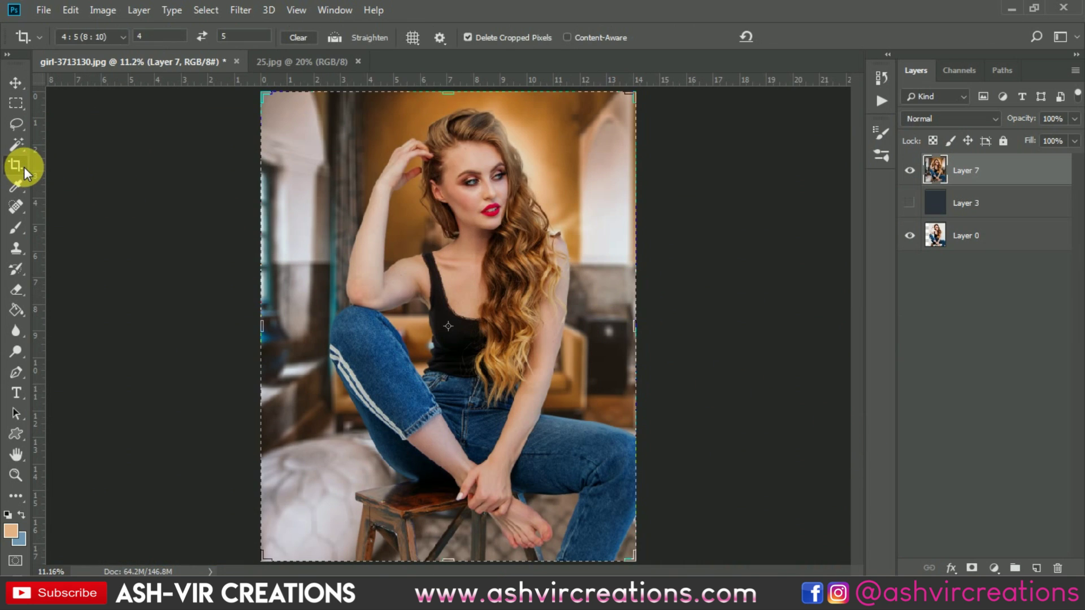
pyautogui.press('b')
pyautogui.press('v')
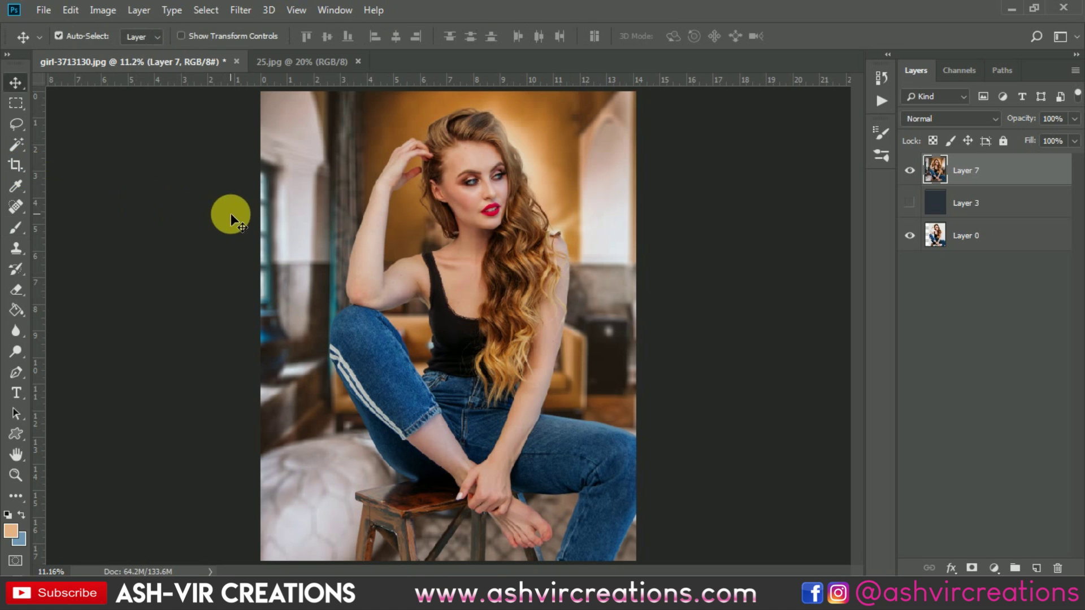
# - Open the Camera Raw Filter on the merged Layer 7 and display its presets
pyautogui.hotkey('ctrl', '-')
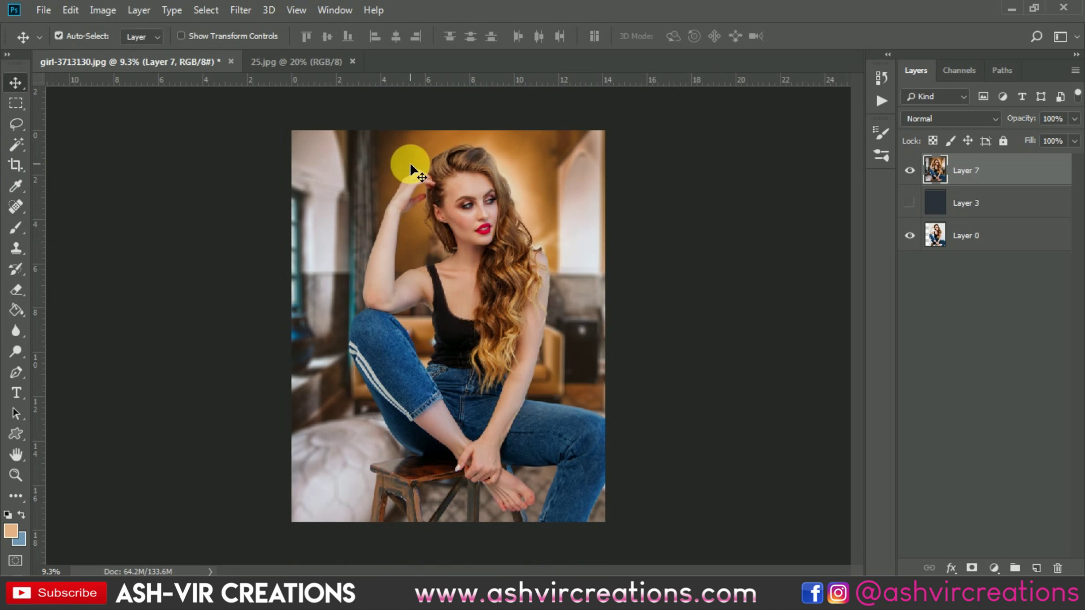
pyautogui.click(241, 10)
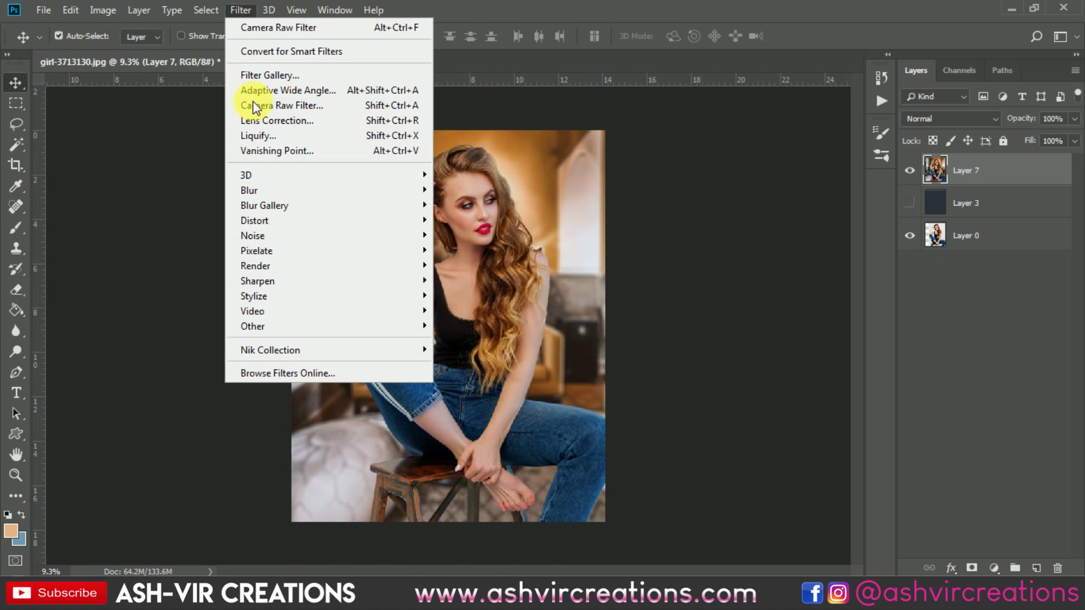
pyautogui.hotkey('shift', 'ctrl', 'a')
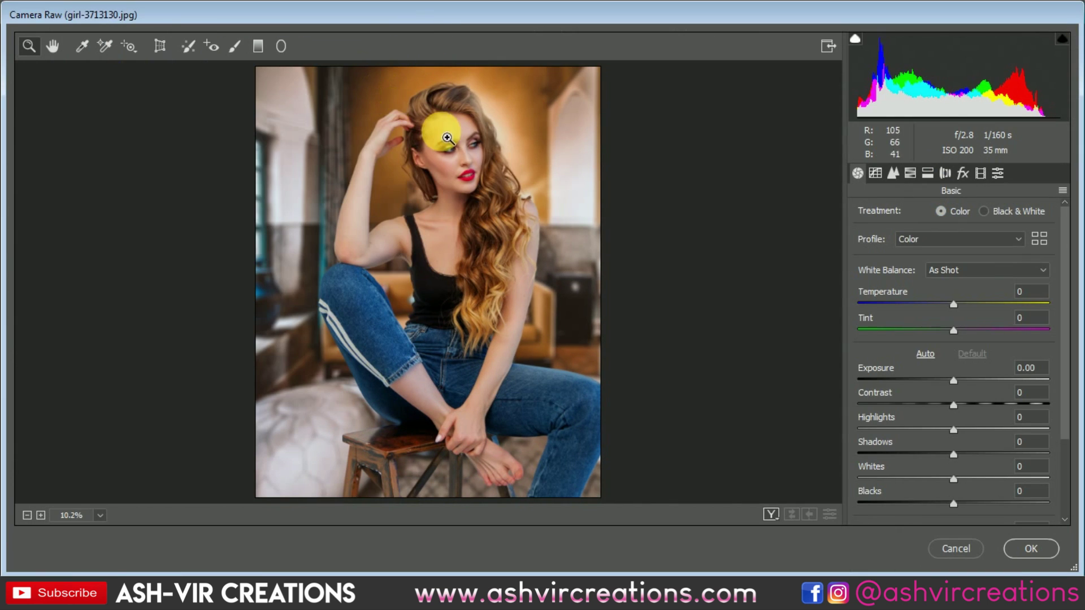
pyautogui.click(998, 173)
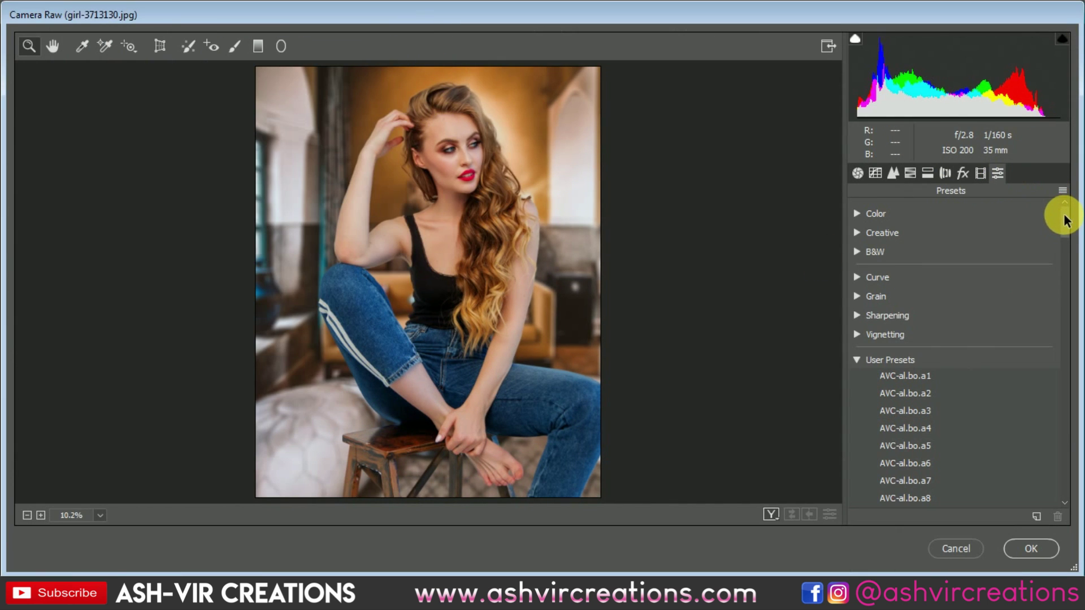
# - Preview the user presets from AVC-al.bo to AVC-Cine on the image and apply AVC-Cine-5
pyautogui.moveTo(1066, 220); pyautogui.dragTo(1066, 227)
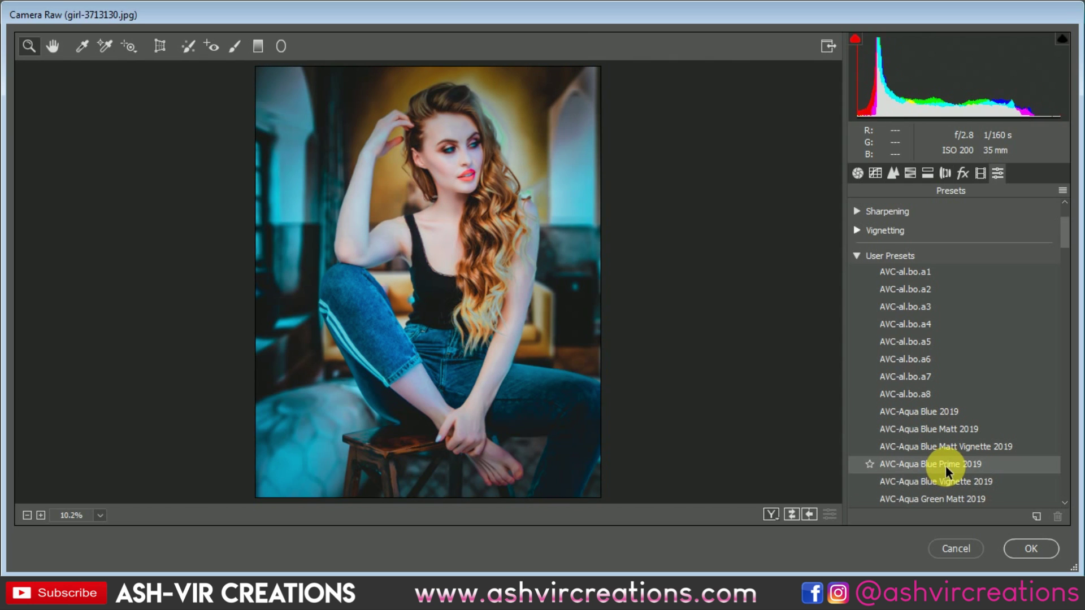
pyautogui.scroll(-1, 945, 465)
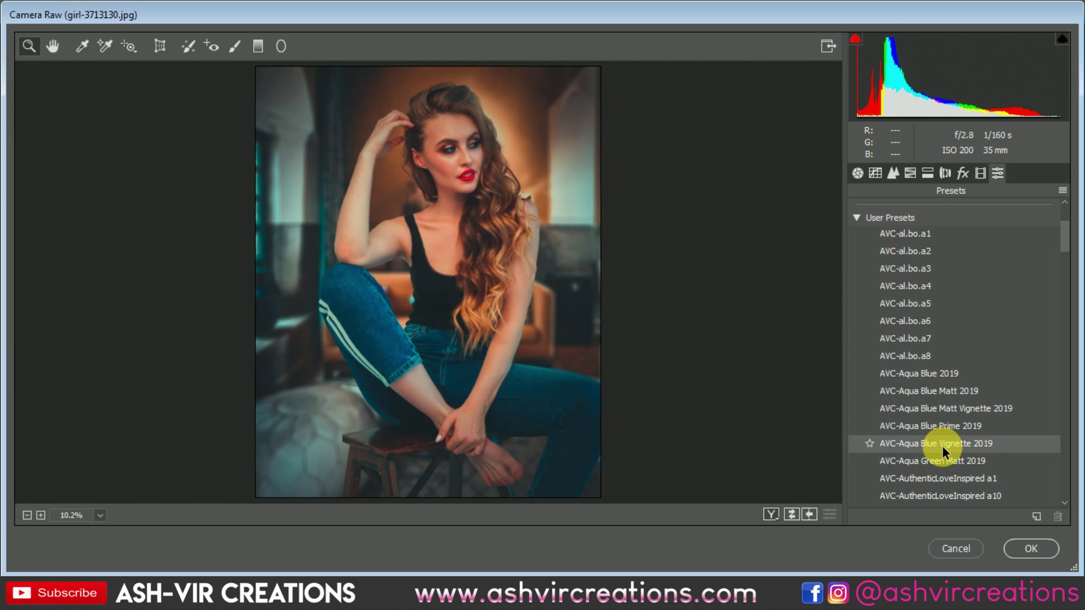
pyautogui.scroll(-3, 941, 446)
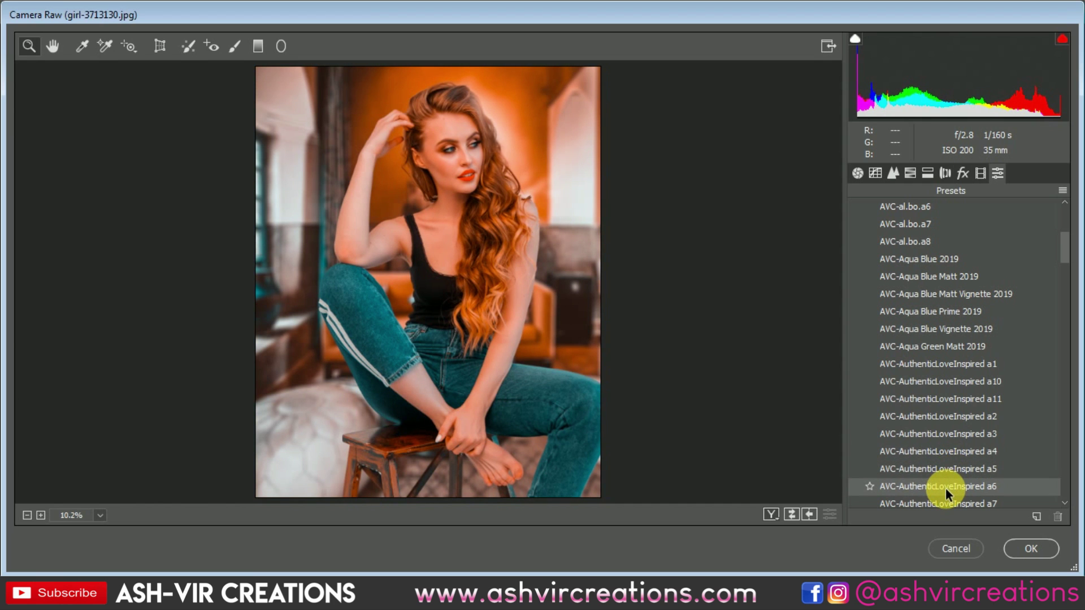
pyautogui.scroll(-2, 945, 487)
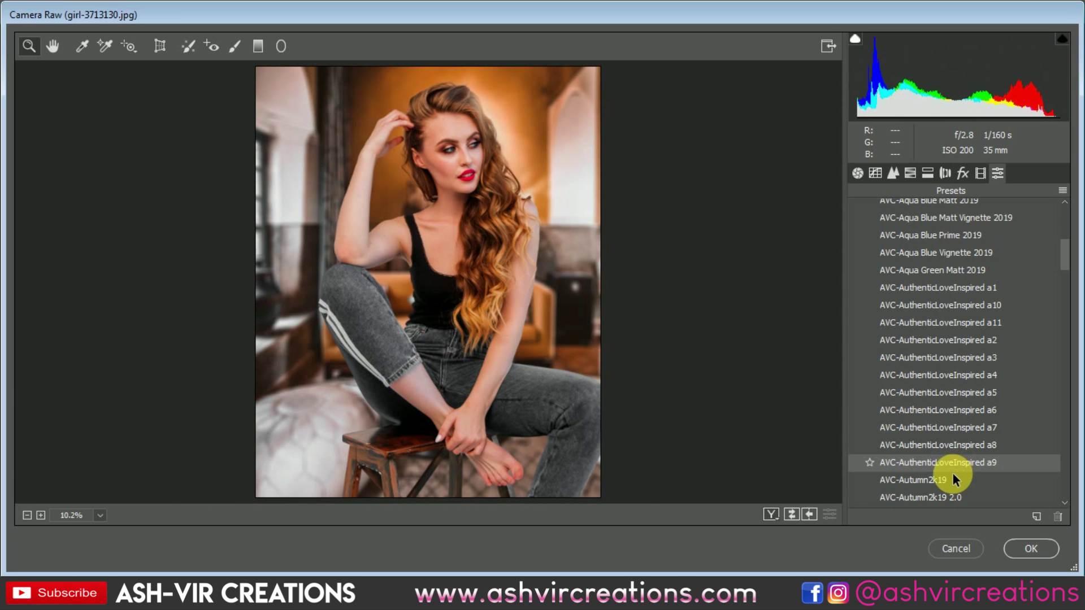
pyautogui.scroll(-3, 952, 486)
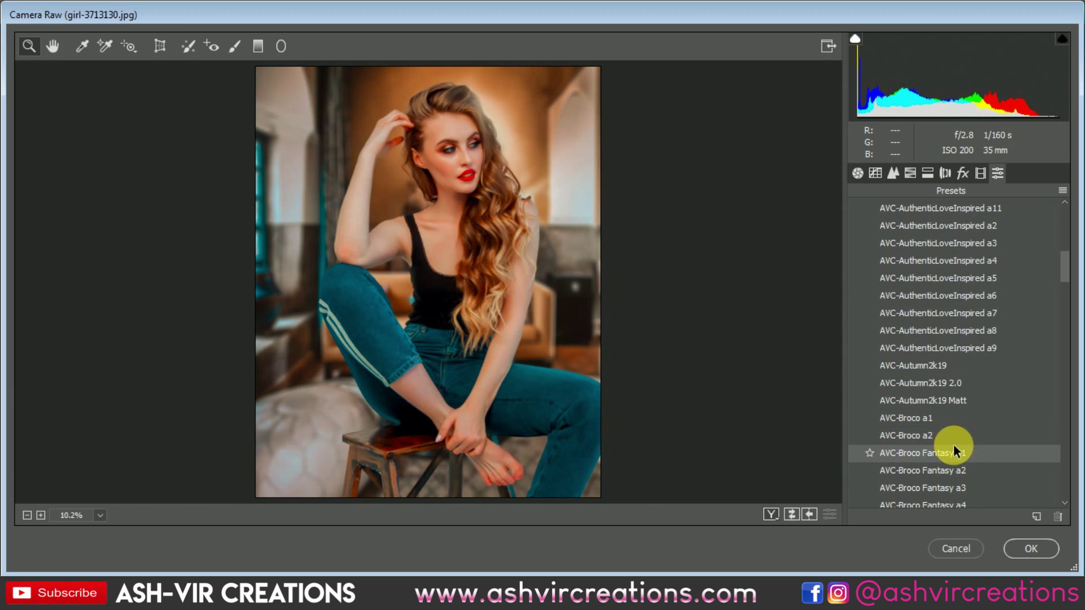
pyautogui.scroll(-5, 954, 444)
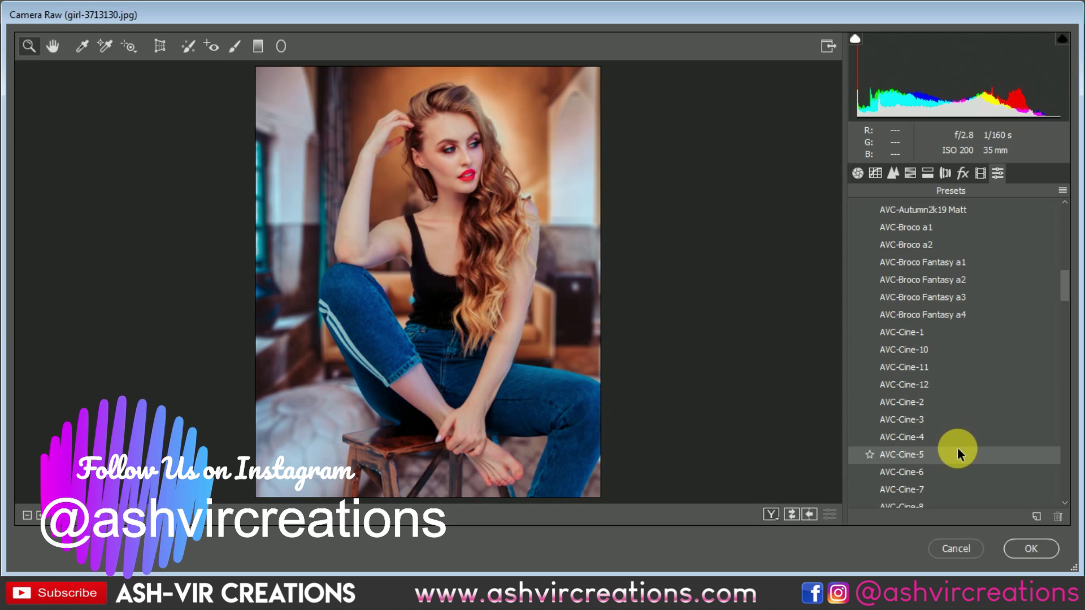
pyautogui.click(958, 455)
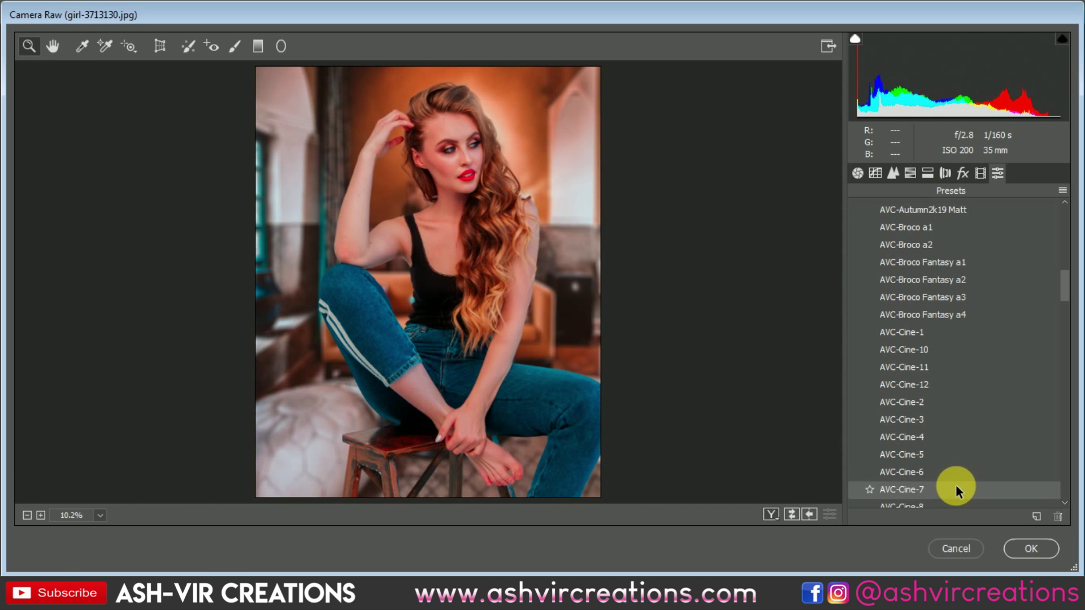
pyautogui.click(955, 462)
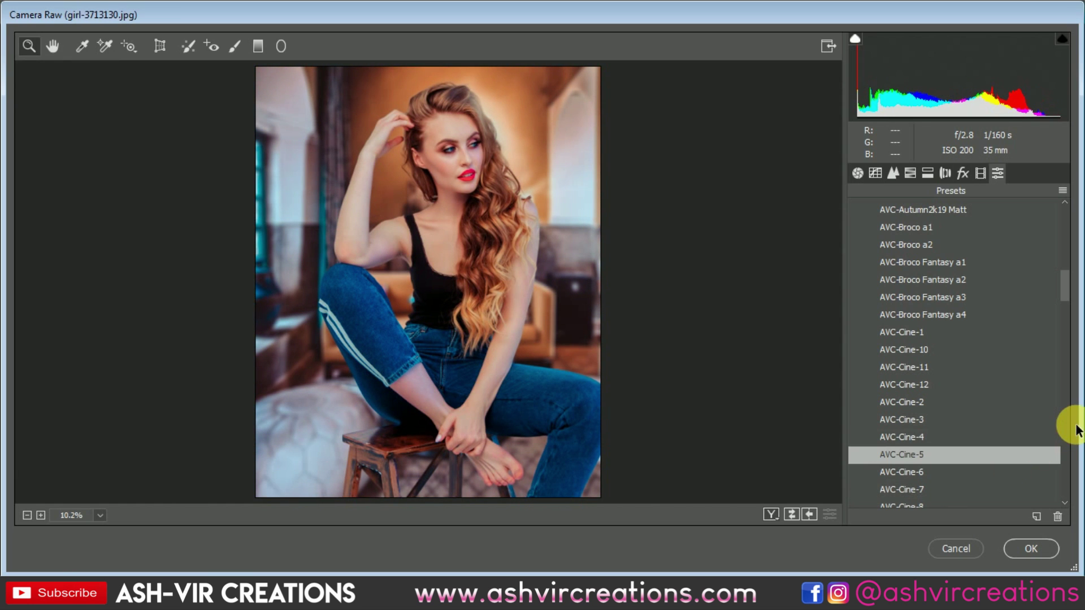
# - Apply the AVC-Cine-8 preset and check the grading on the whole image
pyautogui.scroll(-2, 1061, 417)
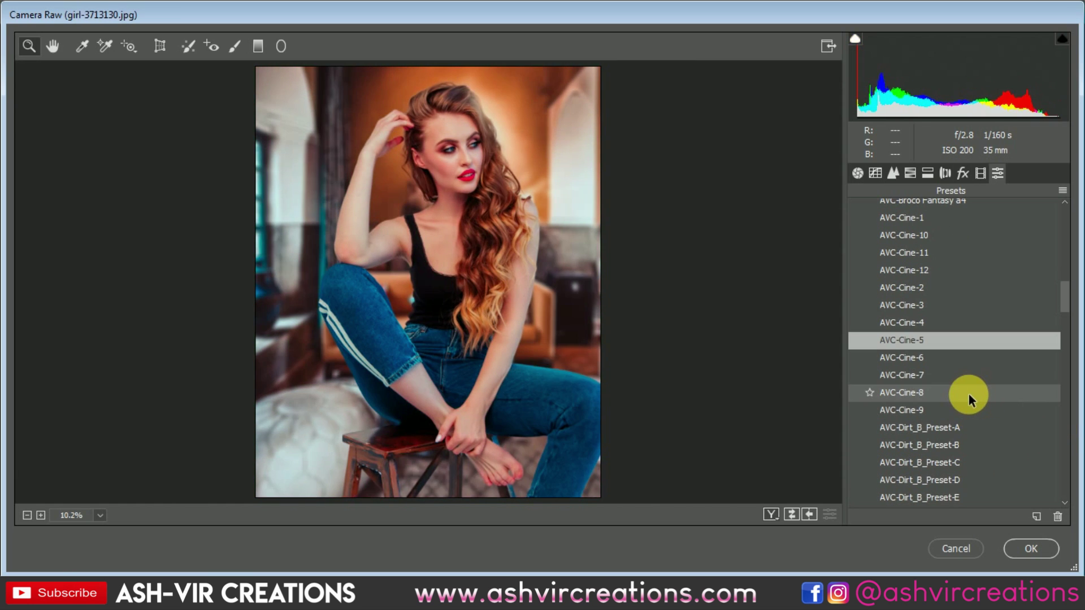
pyautogui.click(972, 391)
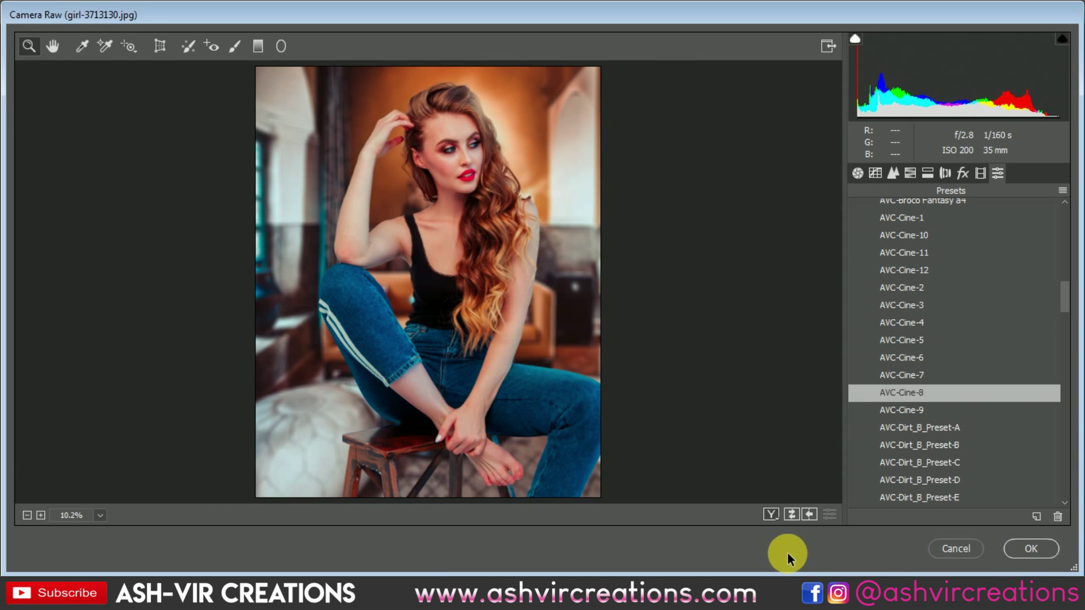
pyautogui.scroll(1, 486, 347)
pyautogui.scroll(-2, 477, 339)
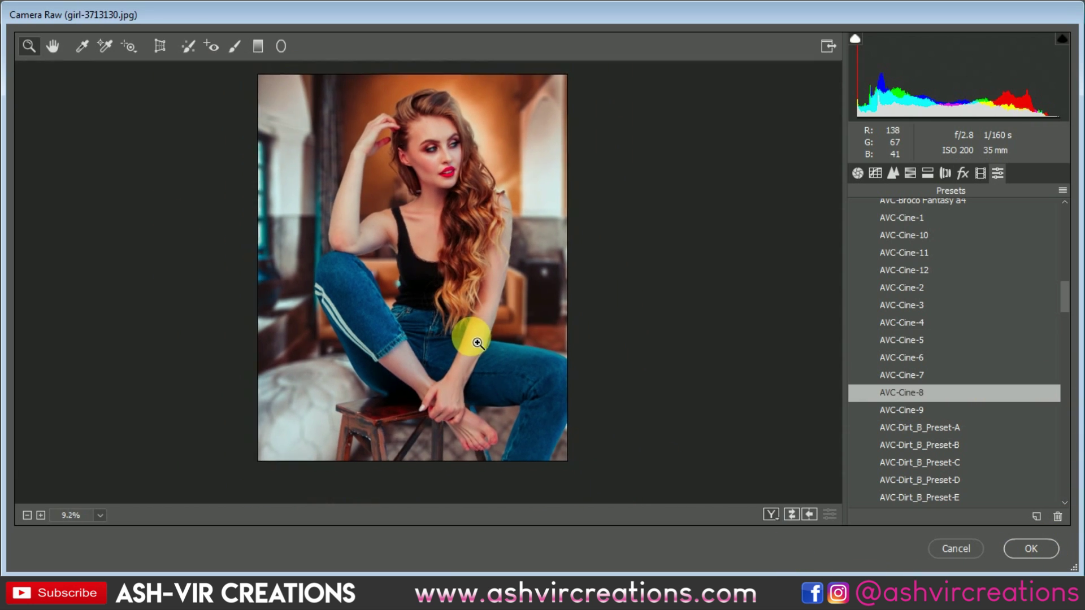
pyautogui.scroll(1, 396, 209)
pyautogui.scroll(-1, 400, 213)
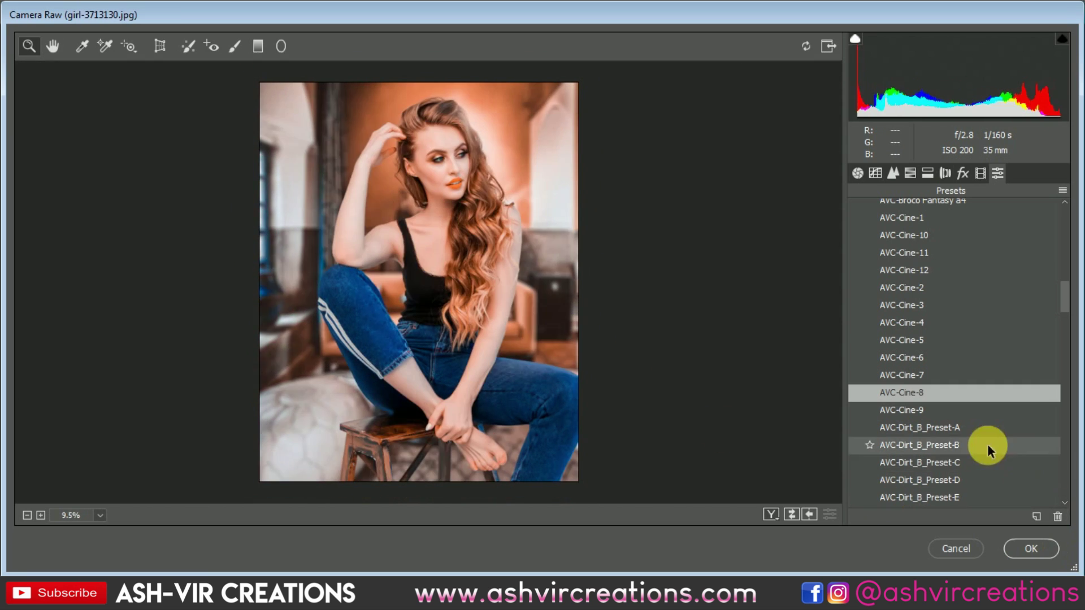
# - Preview the AVC-Dirt, Dz, Fantom and Moody presets and apply AVC-Moody Matt Green to the image
pyautogui.scroll(-6, 1034, 436)
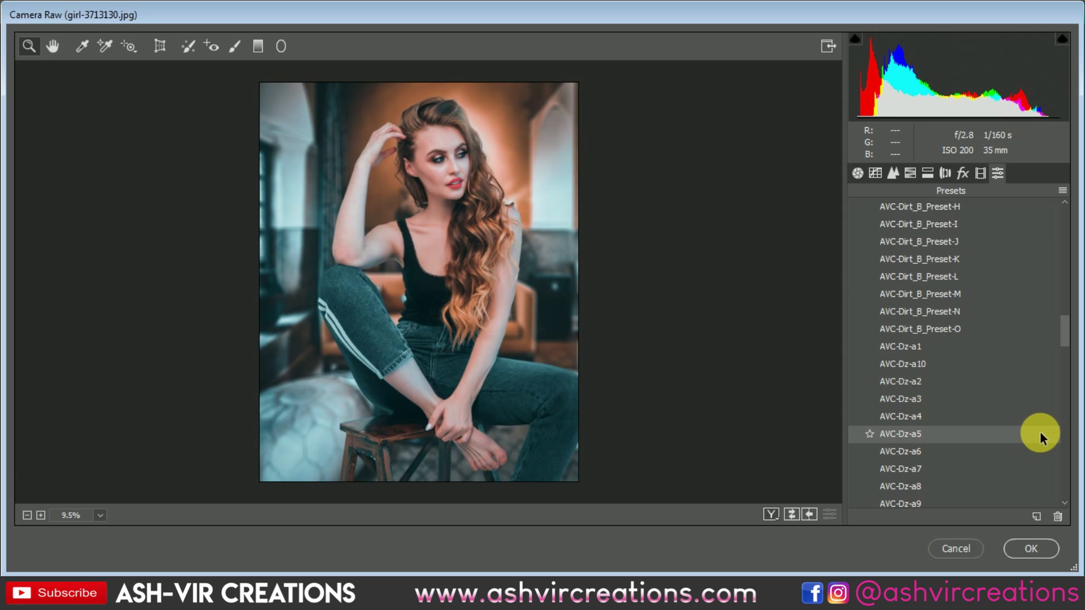
pyautogui.scroll(-4, 948, 473)
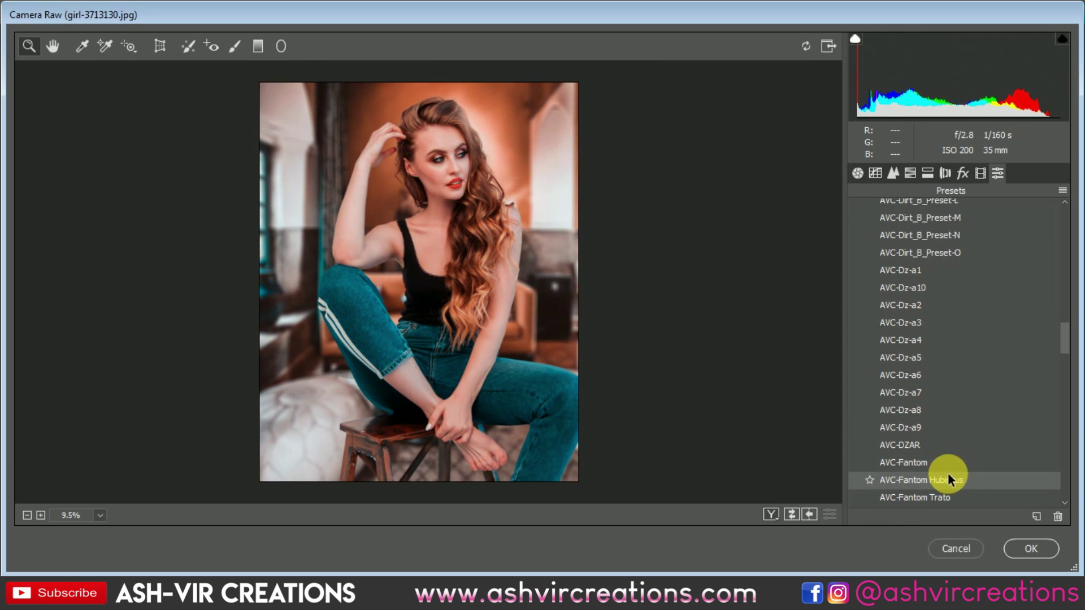
pyautogui.scroll(-3, 958, 441)
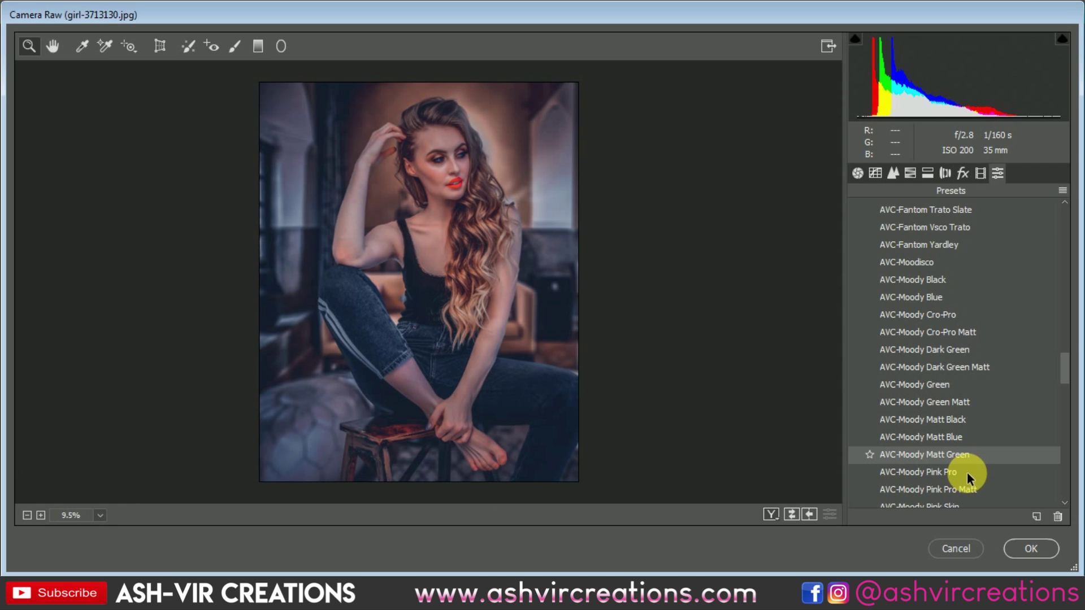
pyautogui.click(951, 453)
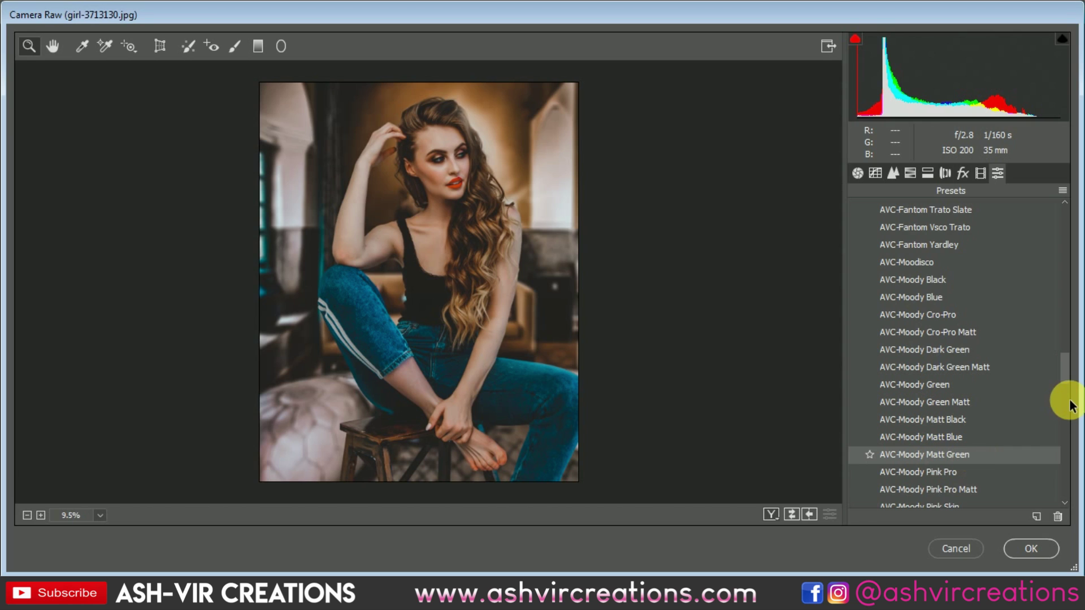
pyautogui.scroll(-4, 1070, 406)
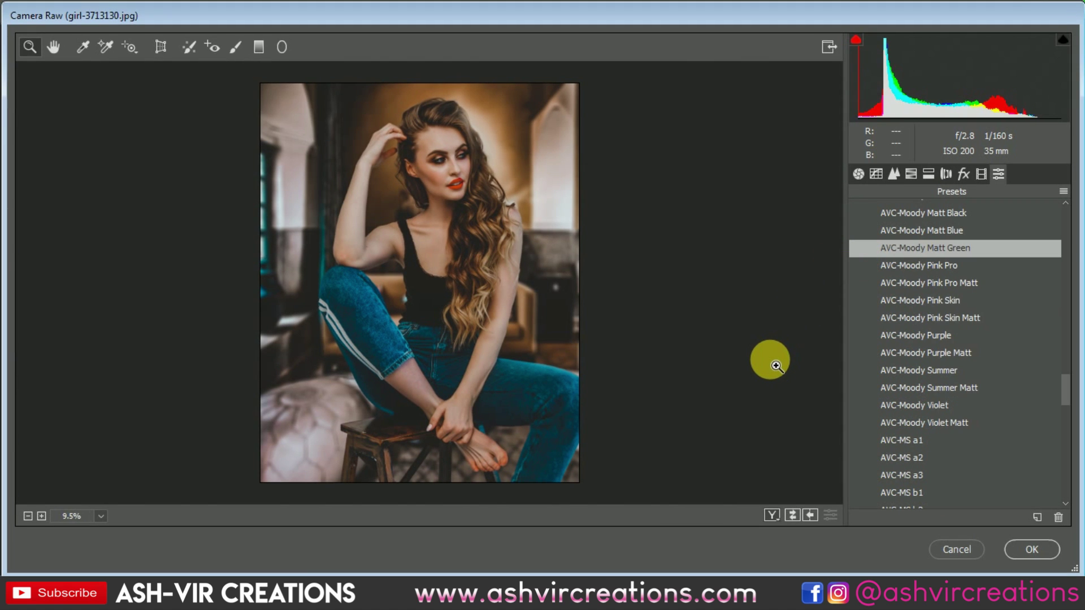
pyautogui.moveTo(435, 243)
pyautogui.mouseDown()
pyautogui.moveTo(481, 277)
pyautogui.moveTo(443, 242)
pyautogui.moveTo(419, 237)
pyautogui.mouseUp()
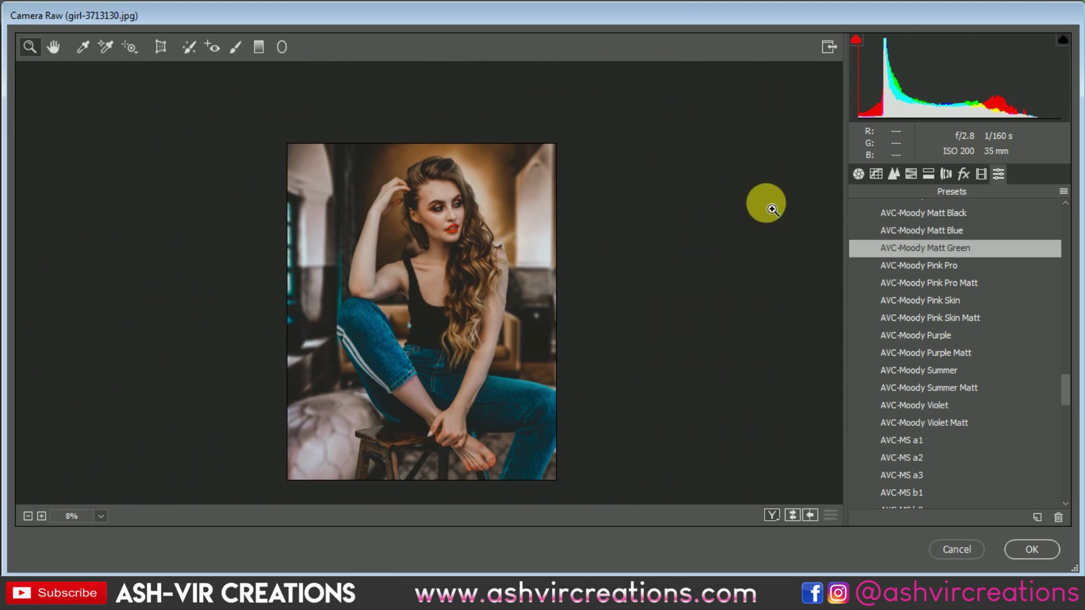
# - Reshape the RGB point tone curve, moving the shadow point to input 65, output 66 and the black point to output 25
pyautogui.click(894, 174)
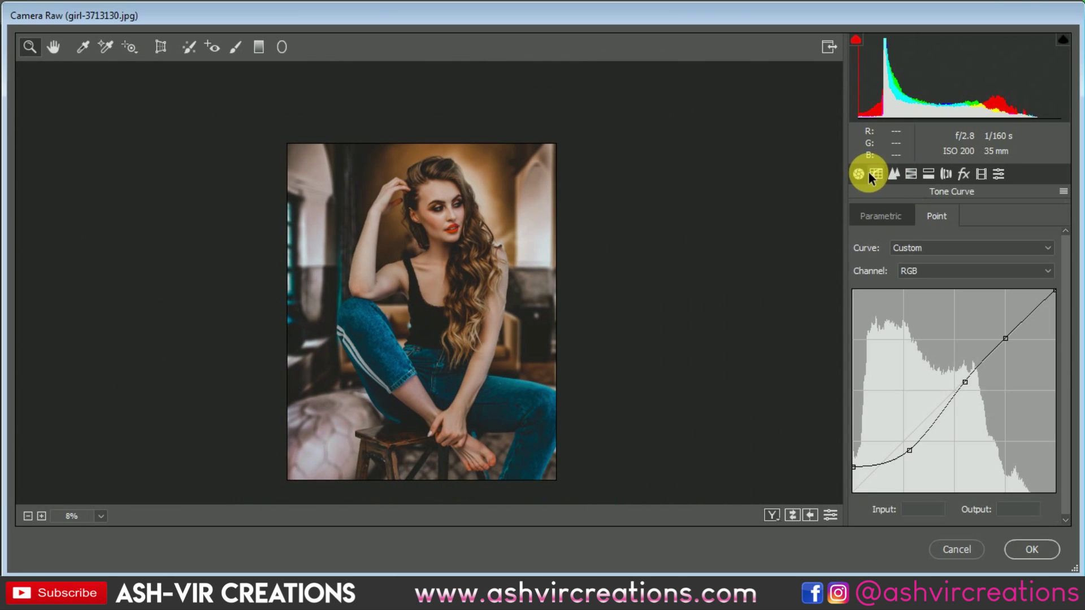
pyautogui.click(910, 451)
pyautogui.moveTo(909, 451); pyautogui.dragTo(912, 447)
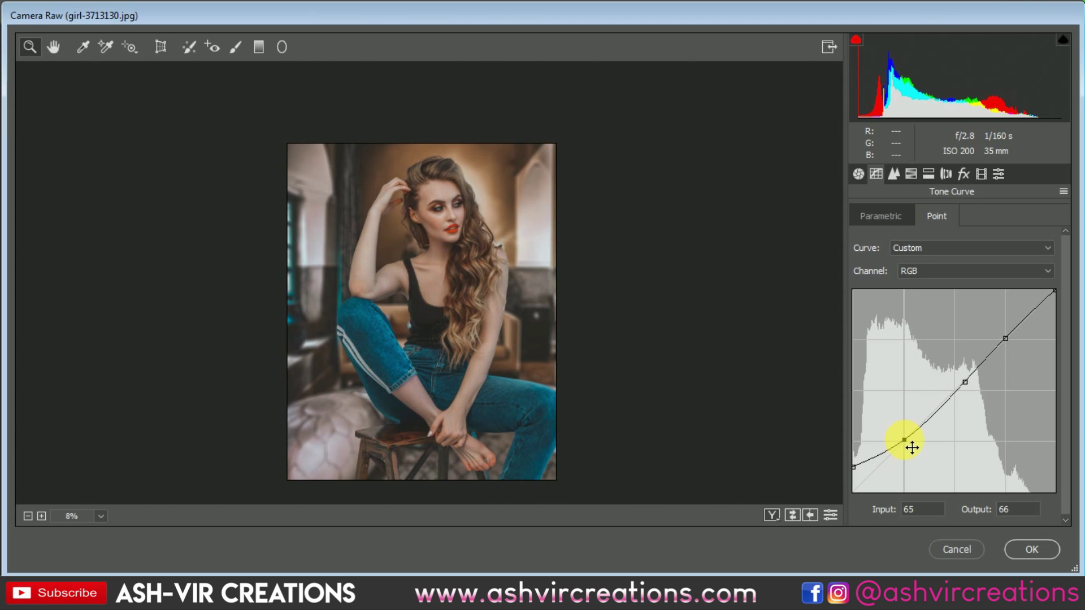
pyautogui.moveTo(860, 475)
pyautogui.mouseDown()
pyautogui.moveTo(853, 499)
pyautogui.moveTo(849, 480)
pyautogui.mouseUp()
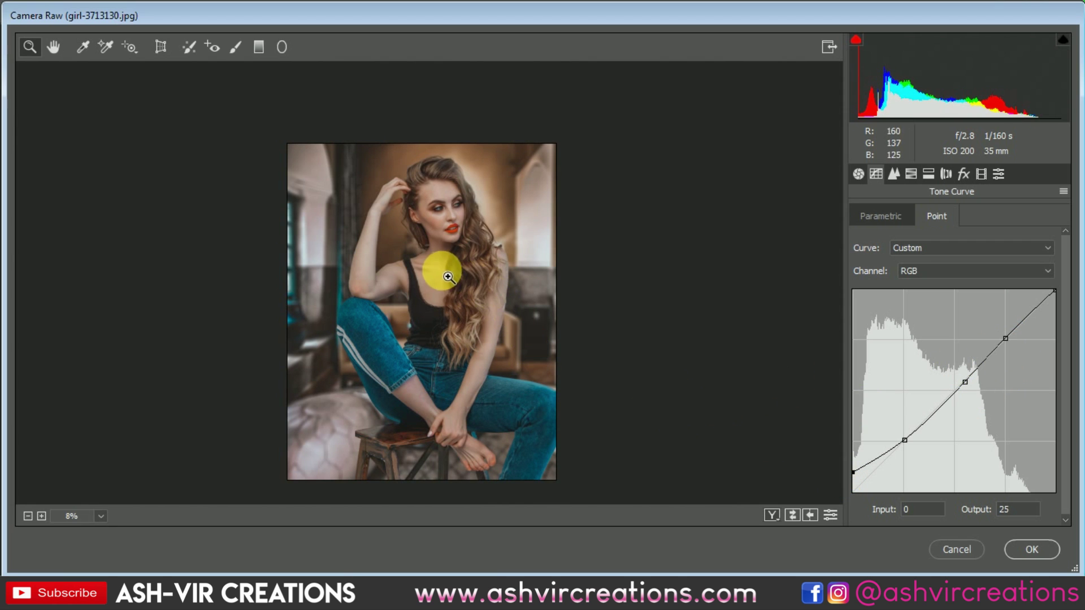
pyautogui.moveTo(448, 277); pyautogui.dragTo(460, 323)
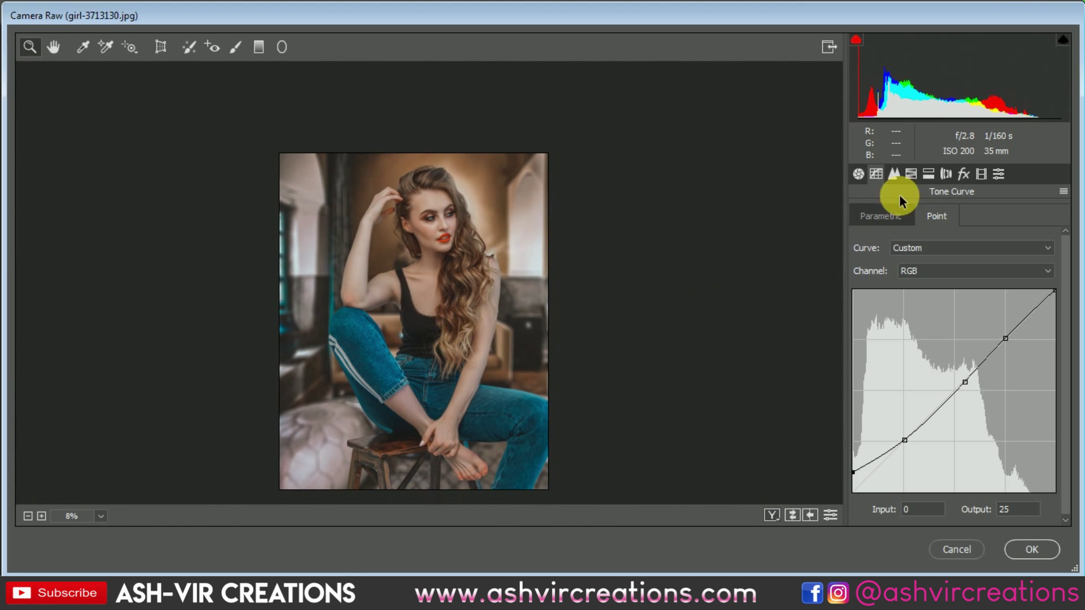
# - Raise the Saturation to +23 in the basic adjustments and check the colors on the whole image
pyautogui.click(859, 174)
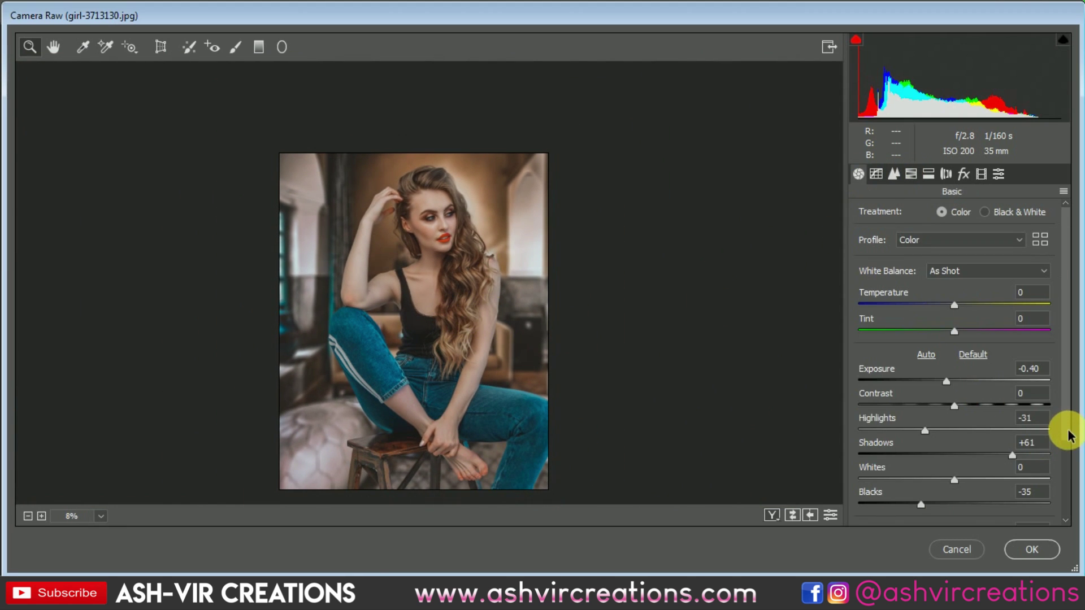
pyautogui.moveTo(1062, 433); pyautogui.dragTo(1072, 509)
pyautogui.moveTo(968, 515)
pyautogui.mouseDown()
pyautogui.moveTo(1000, 514)
pyautogui.moveTo(964, 514)
pyautogui.moveTo(979, 517)
pyautogui.mouseUp()
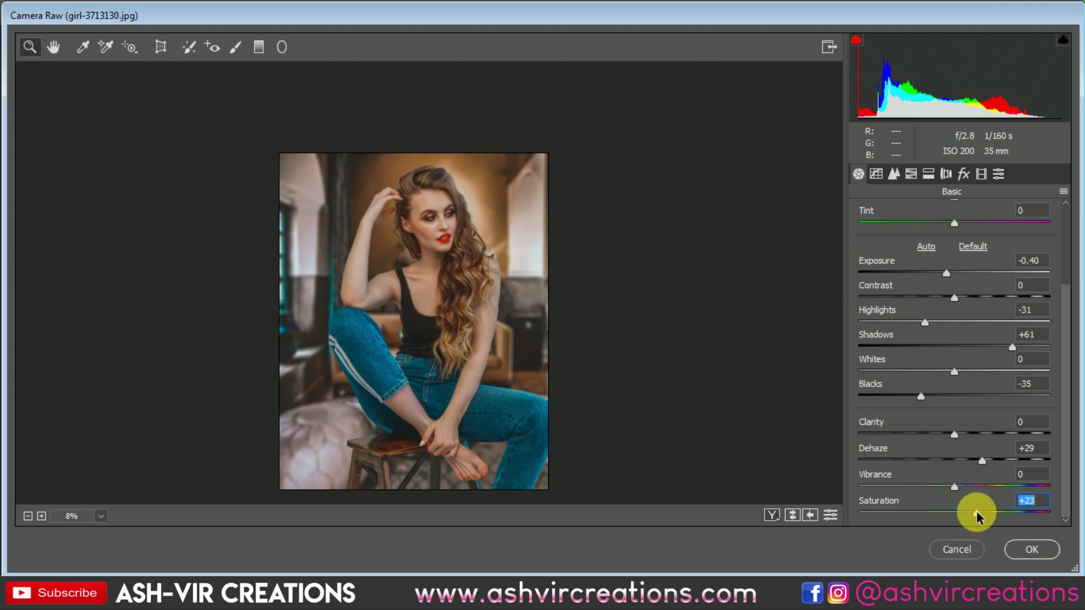
pyautogui.click(364, 274)
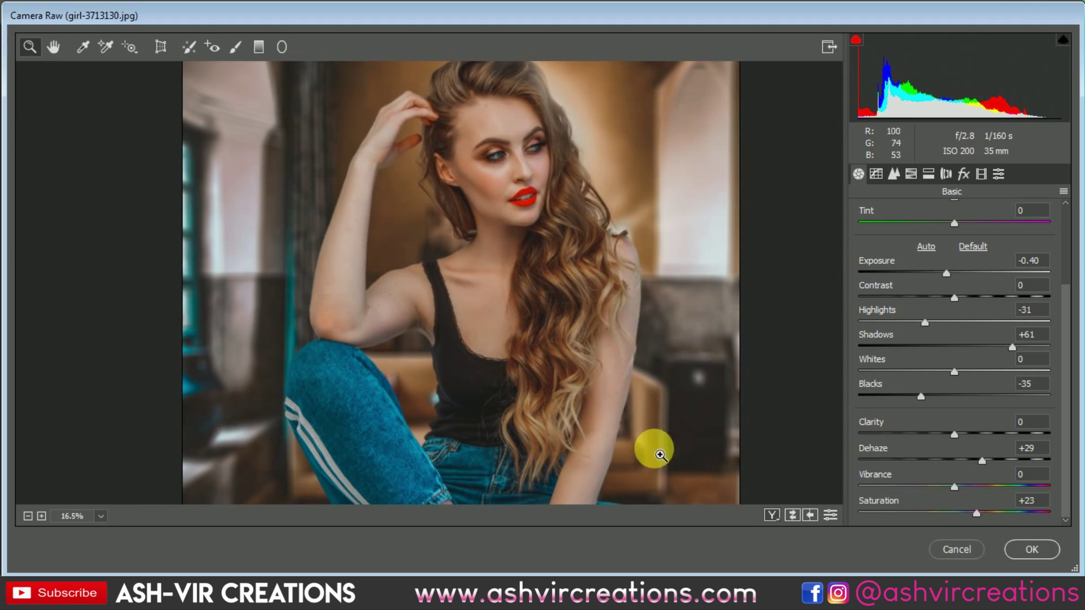
pyautogui.keyDown('alt'); pyautogui.click(642, 441); pyautogui.keyUp('alt')
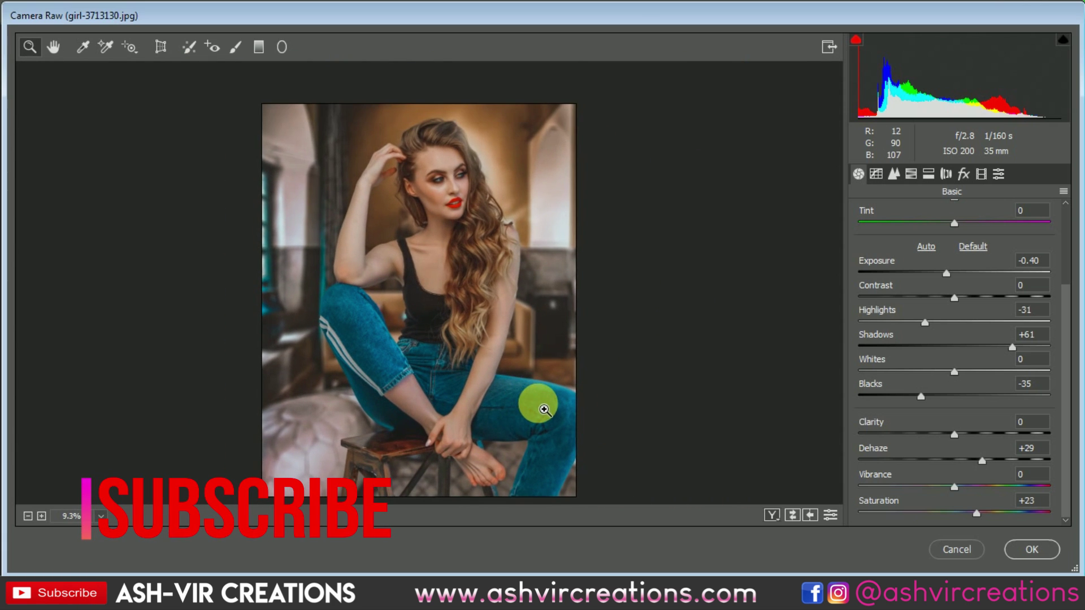
pyautogui.keyDown('alt'); pyautogui.click(545, 409); pyautogui.keyUp('alt')
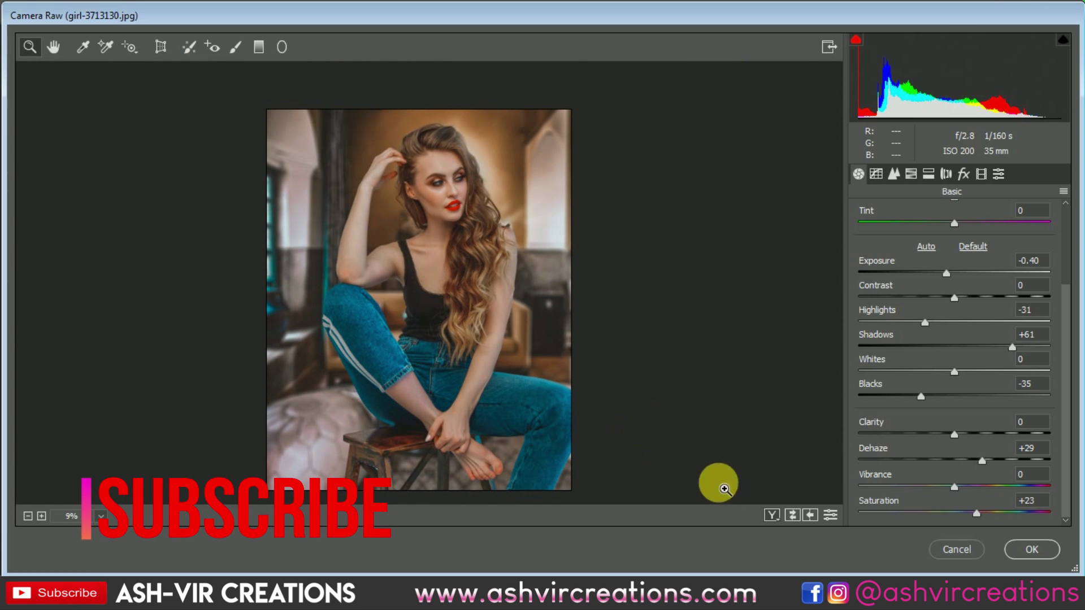
# - Set the Clarity to +40 and apply the Camera Raw grading to Layer 7
pyautogui.click(964, 434)
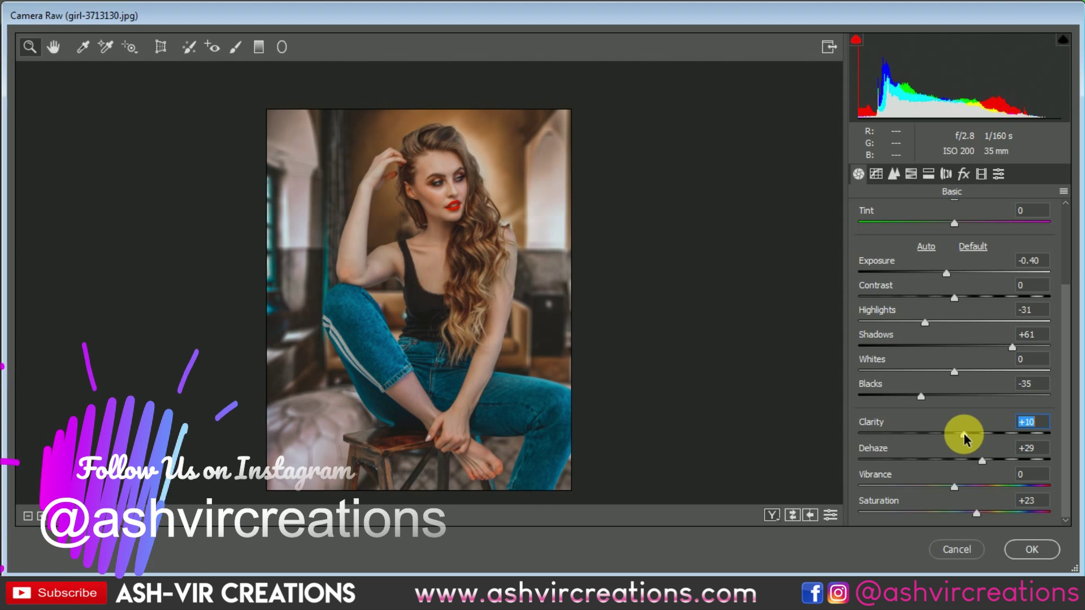
pyautogui.moveTo(963, 433); pyautogui.dragTo(993, 445)
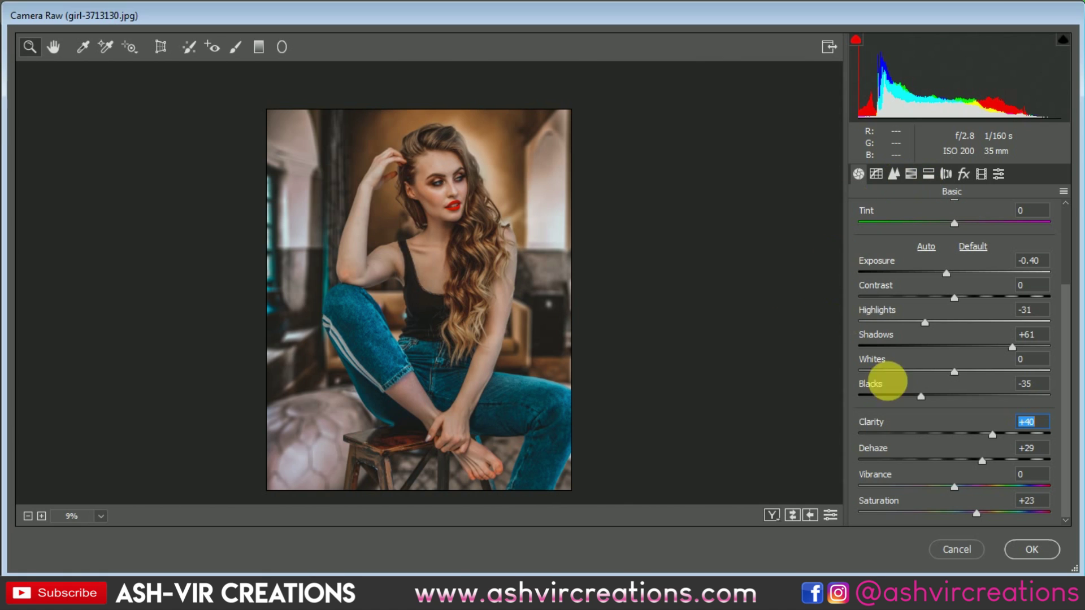
pyautogui.click(1030, 550)
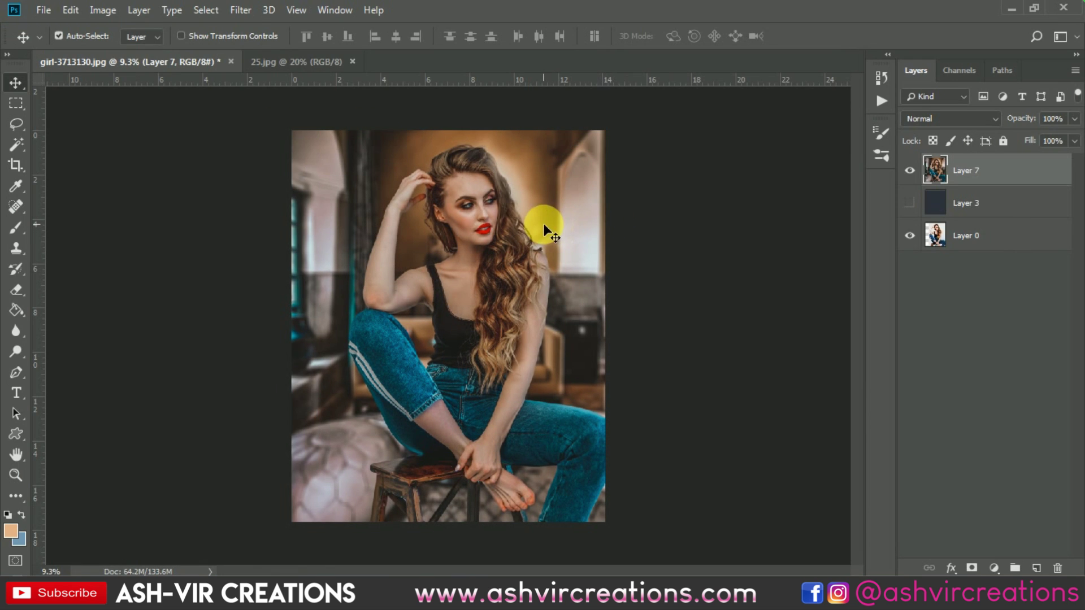
# - Inspect the graded image up close and delete the hidden Layer 3
pyautogui.scroll(3, 440, 206)
pyautogui.scroll(3, 441, 208)
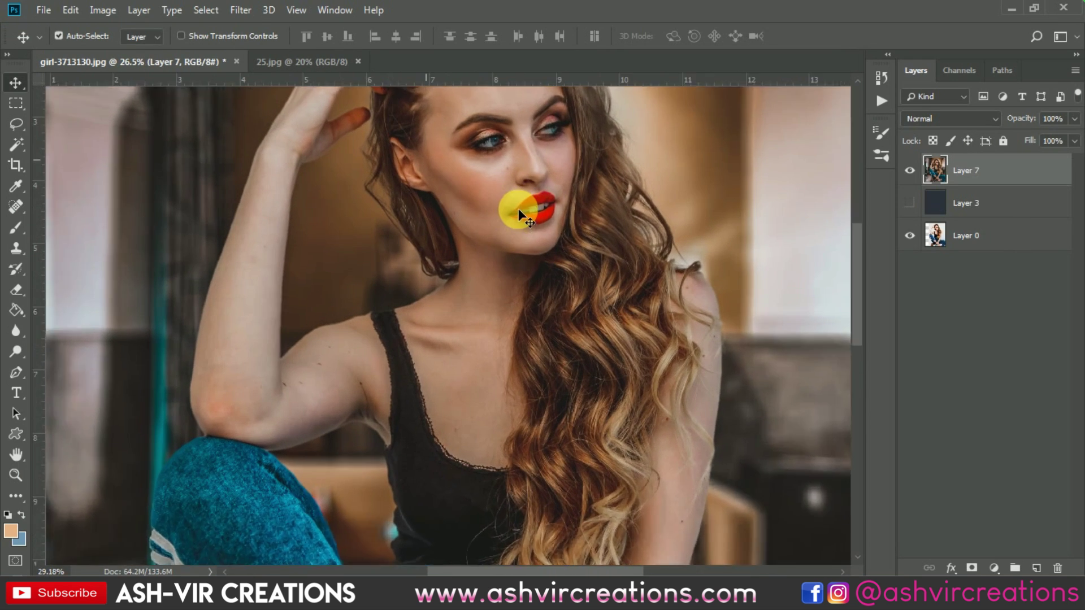
pyautogui.scroll(-3, 534, 327)
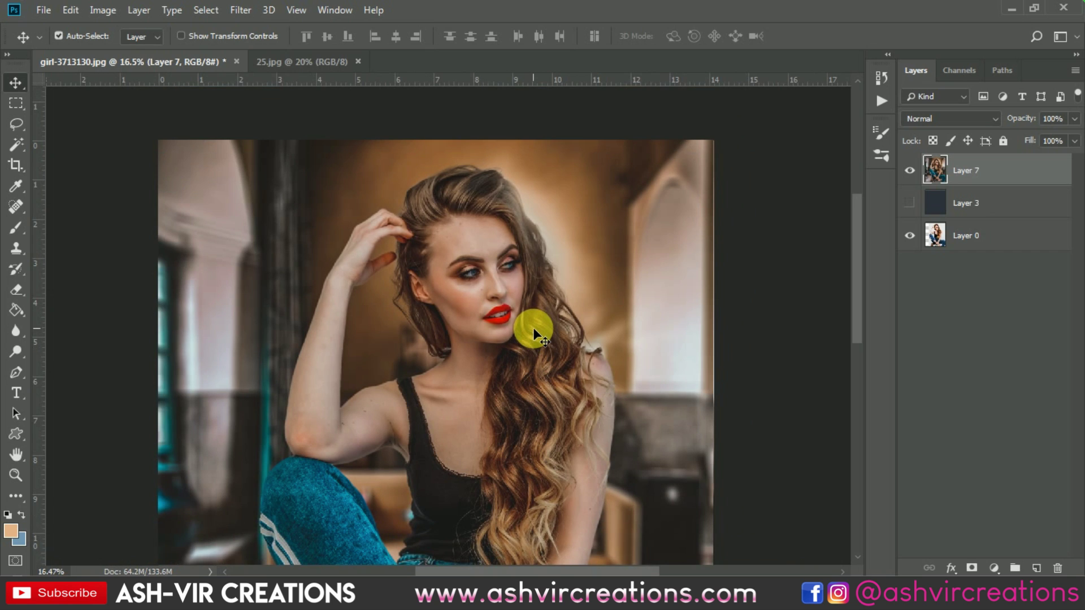
pyautogui.scroll(-2, 534, 327)
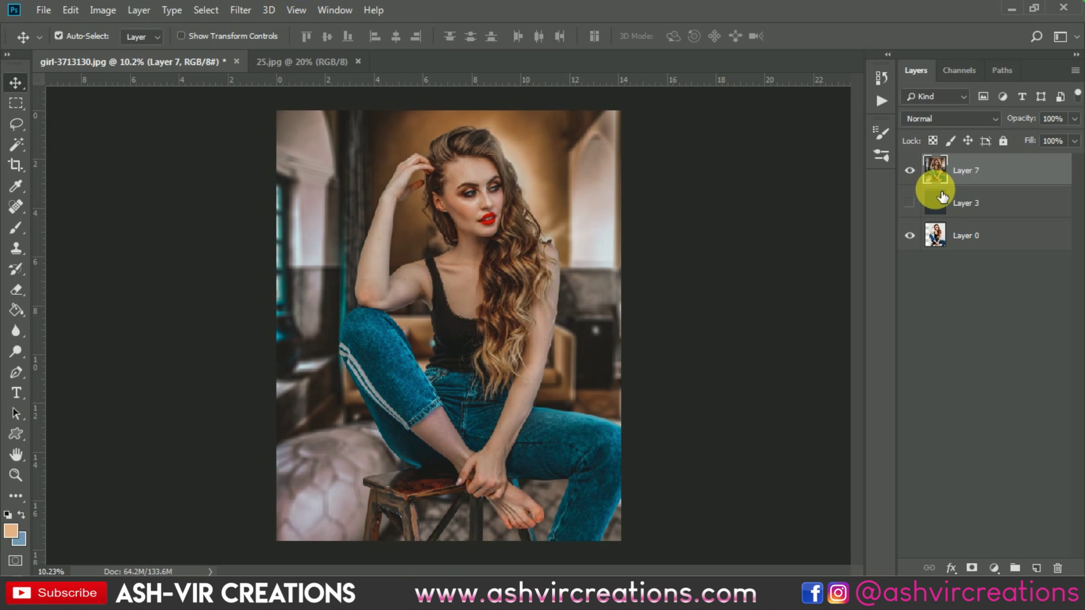
pyautogui.click(968, 200)
pyautogui.press('Delete')
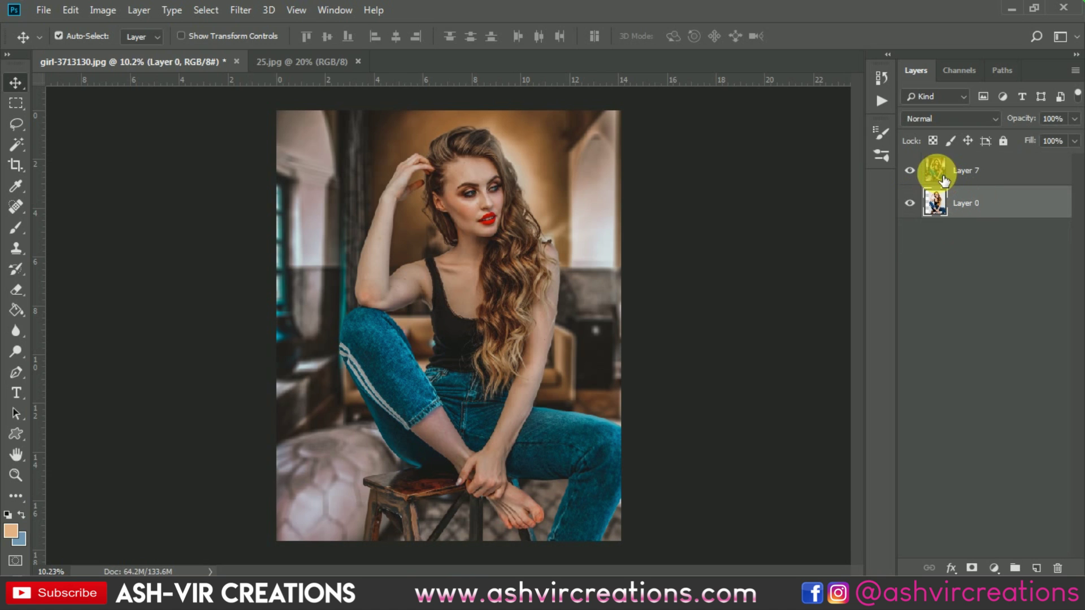
# - Compare the graded composite with the original photo by repeatedly hiding and showing Layer 7, leaving it visible
pyautogui.click(913, 170)
pyautogui.click(910, 170)
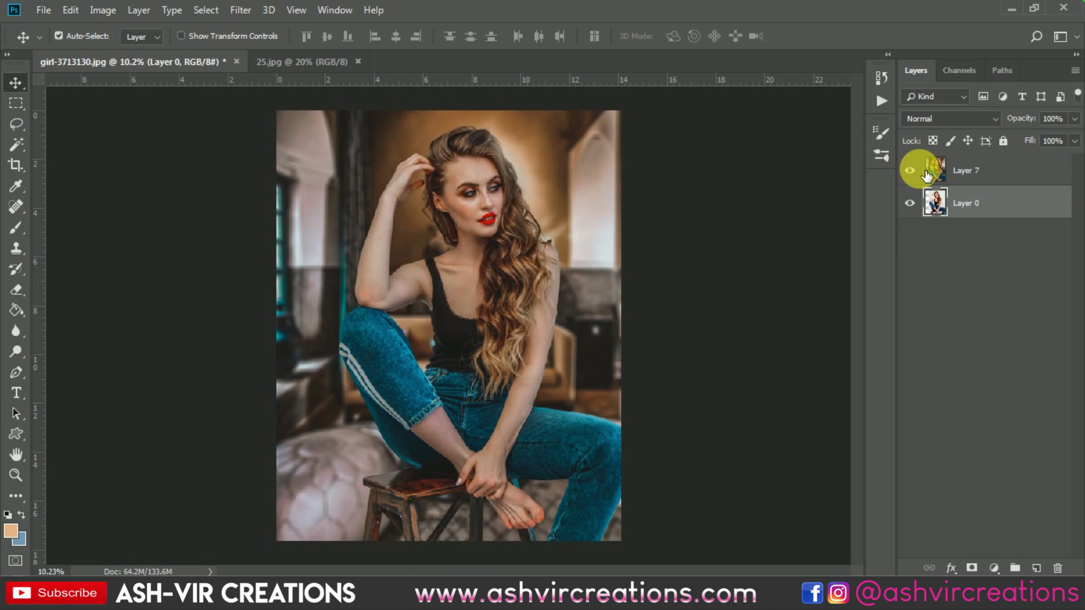
pyautogui.click(919, 170)
pyautogui.click(919, 171)
pyautogui.click(919, 170)
pyautogui.click(919, 170)
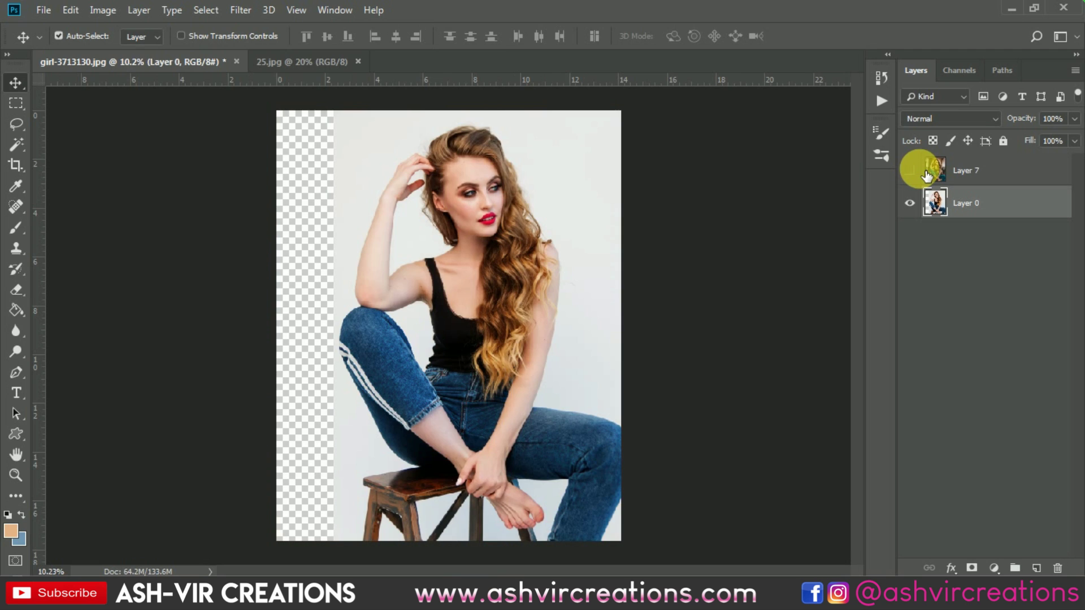
pyautogui.click(919, 170)
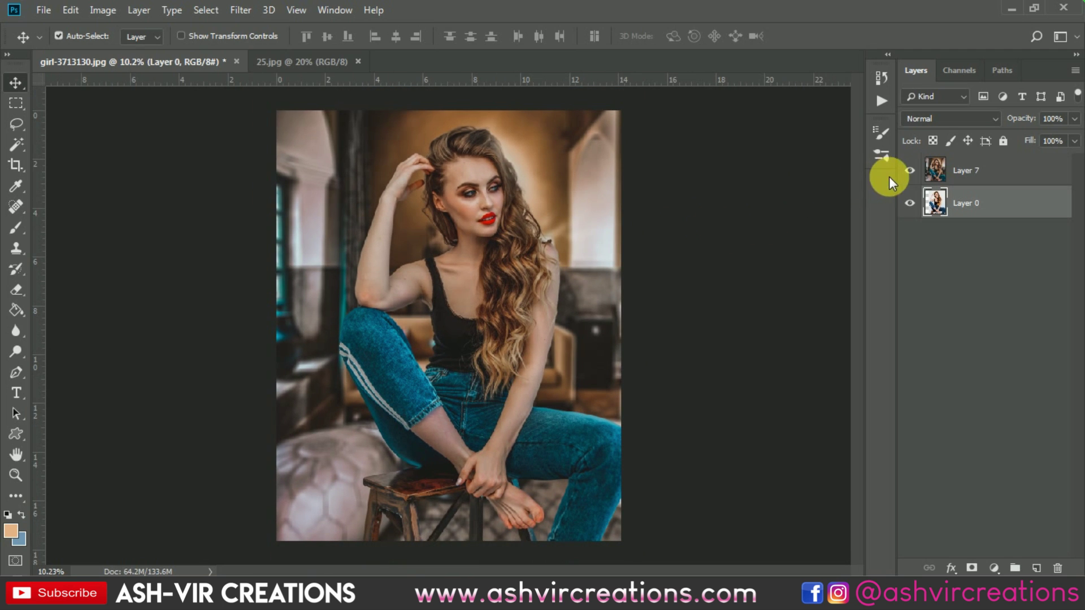
pyautogui.click(910, 173)
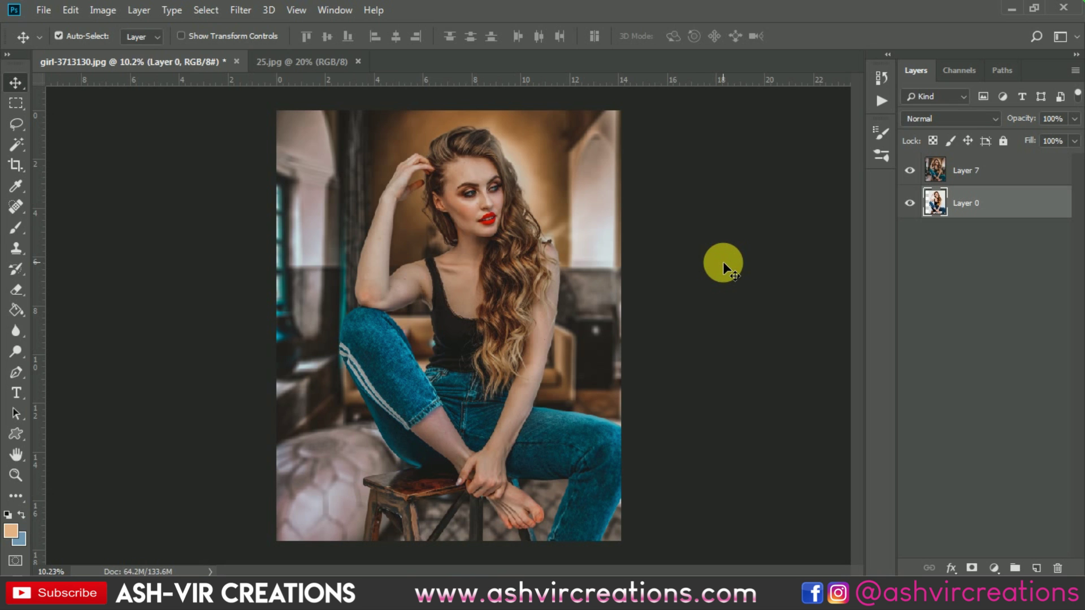
pyautogui.scroll(2, 700, 275)
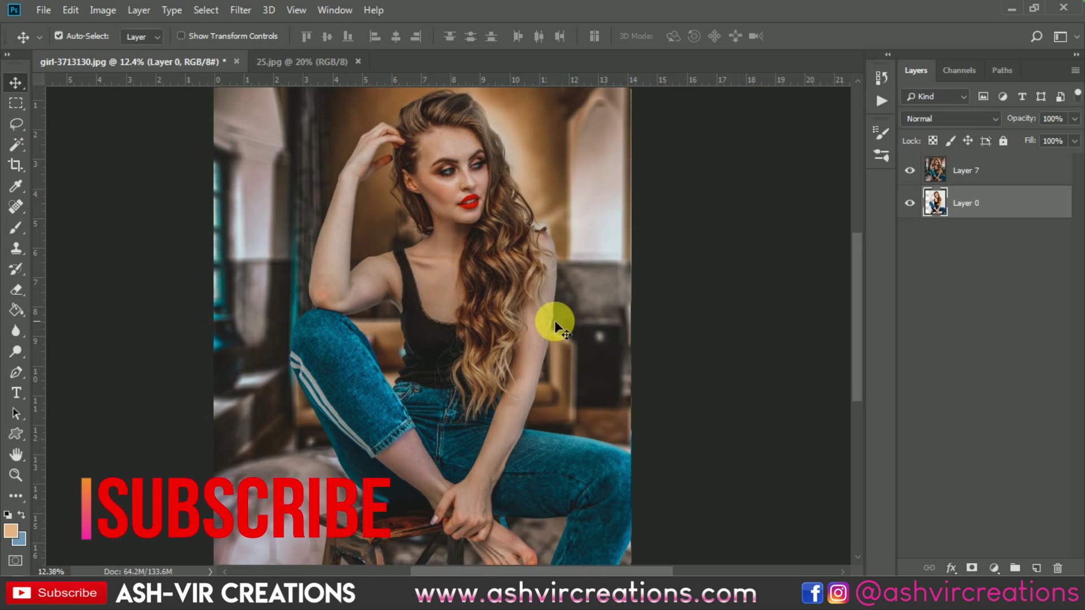
pyautogui.scroll(2, 549, 271)
pyautogui.scroll(-2, 625, 315)
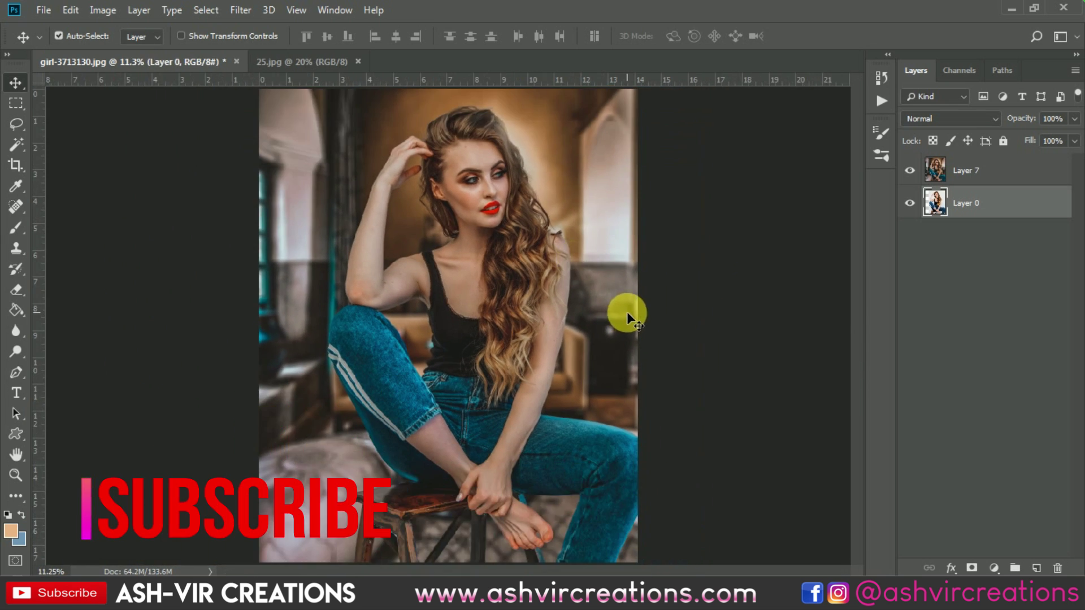
pyautogui.click(911, 170)
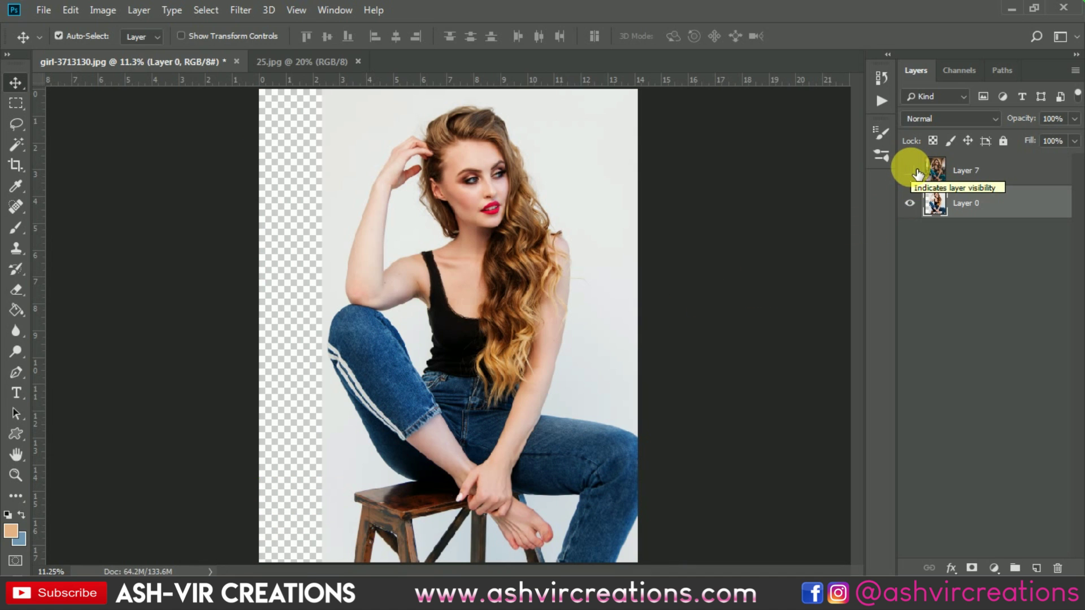
pyautogui.click(916, 172)
pyautogui.click(916, 172)
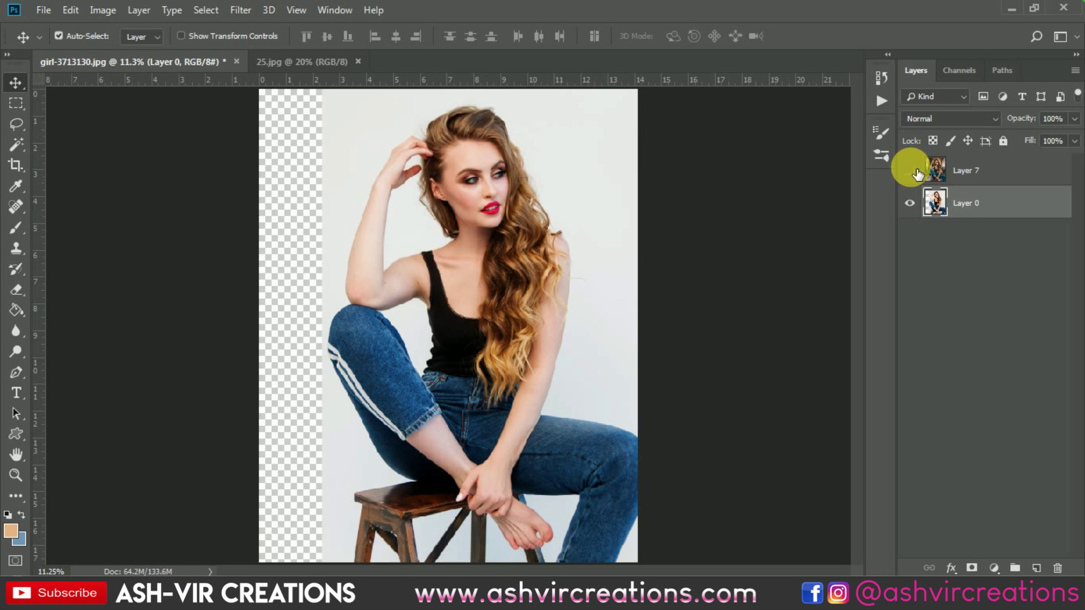
pyautogui.click(916, 172)
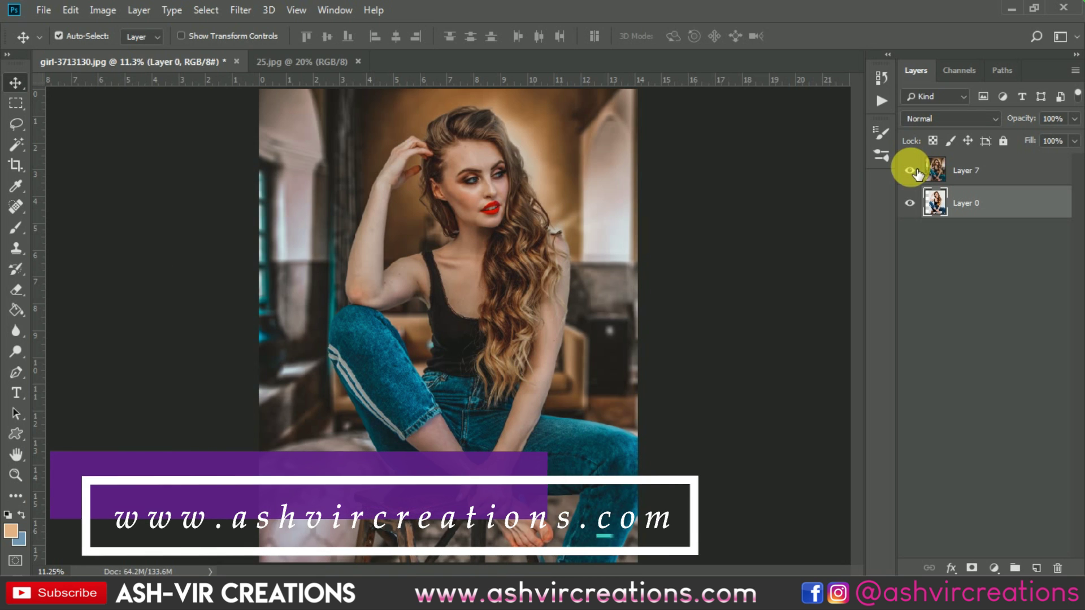
pyautogui.click(916, 172)
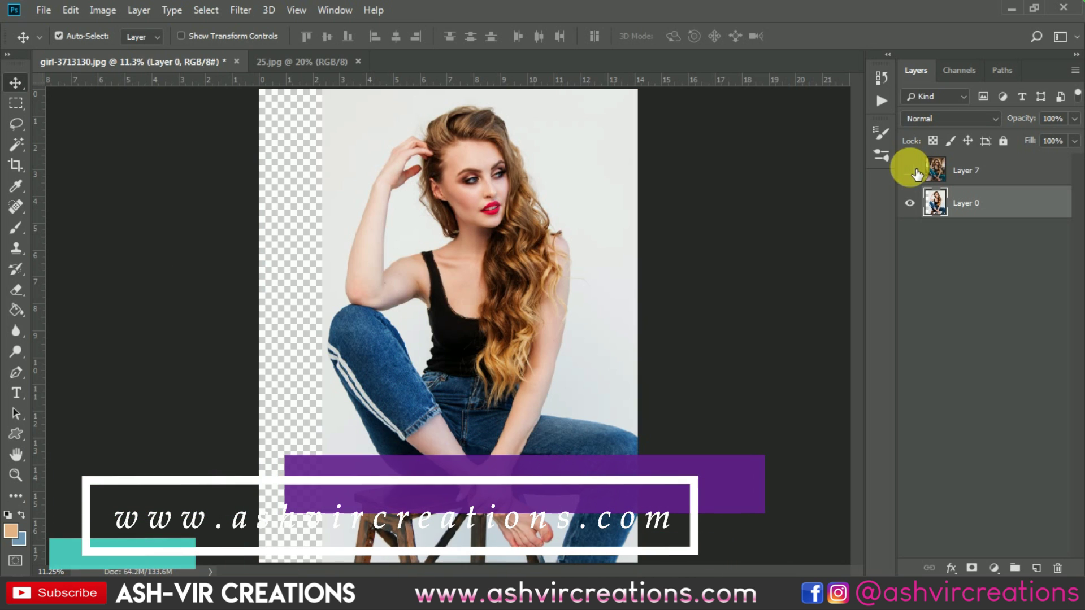
pyautogui.click(916, 172)
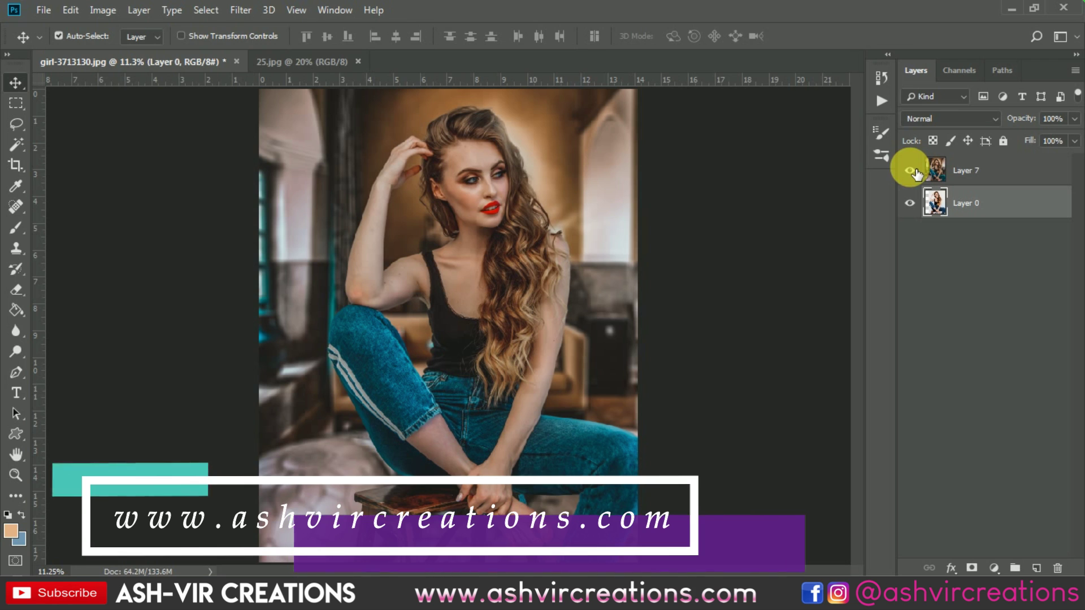
pyautogui.click(916, 172)
pyautogui.click(916, 171)
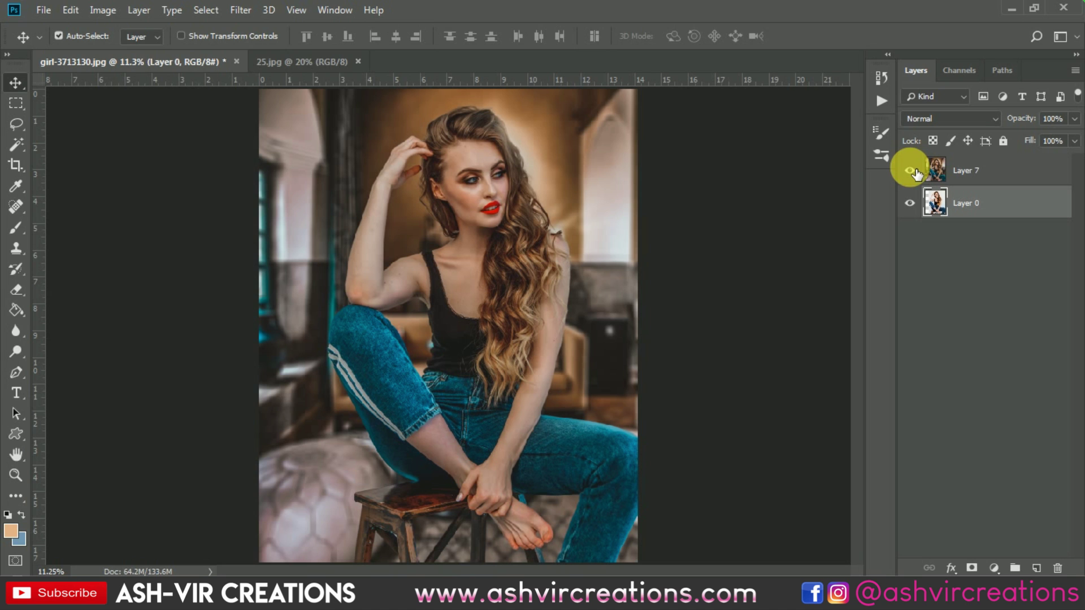
pyautogui.click(916, 172)
pyautogui.click(916, 172)
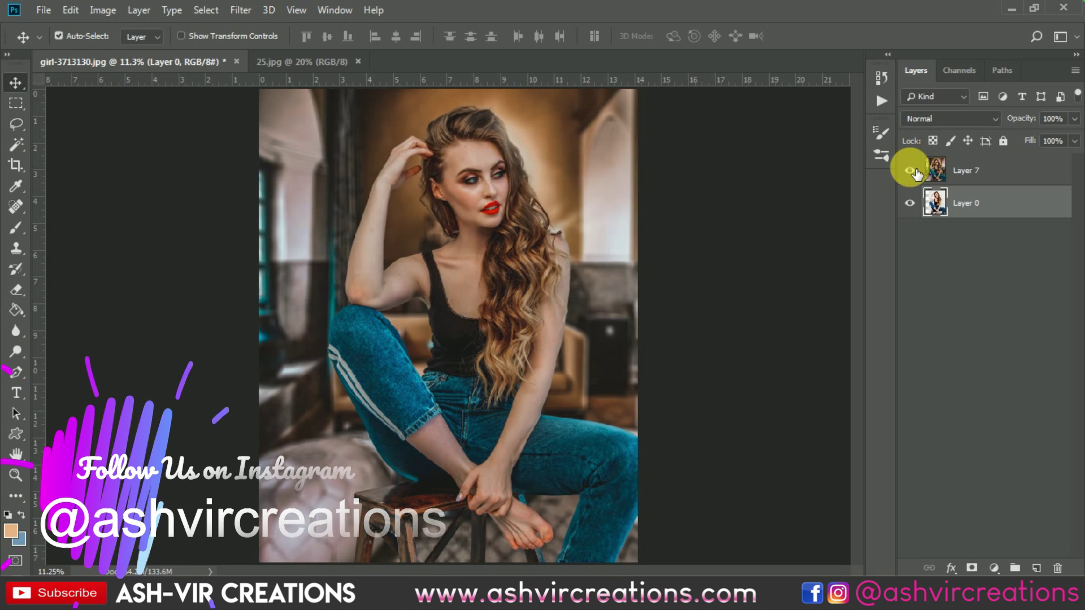
pyautogui.scroll(-1, 642, 211)
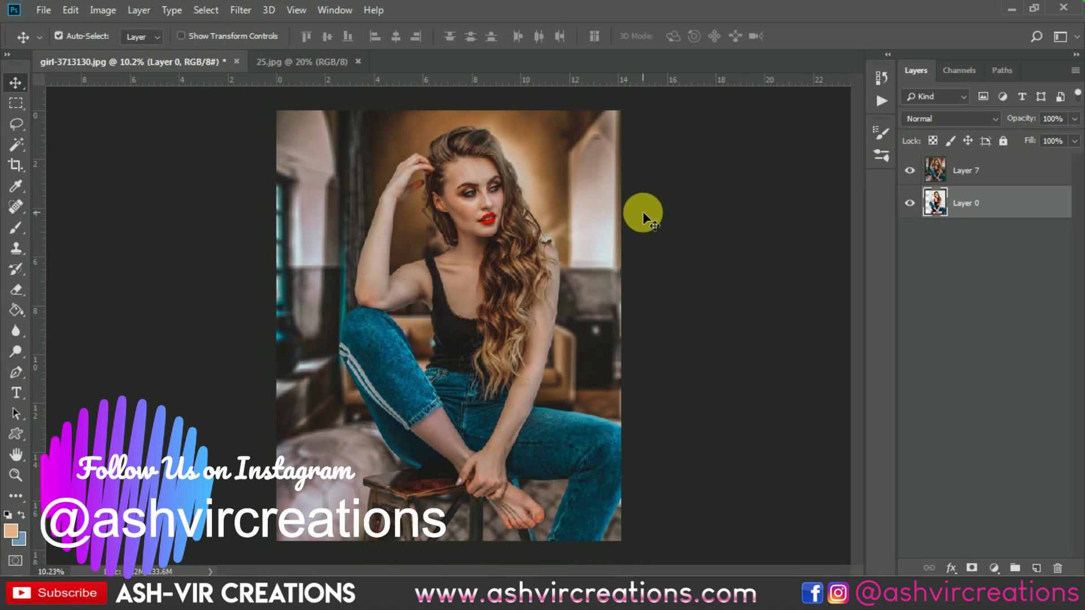